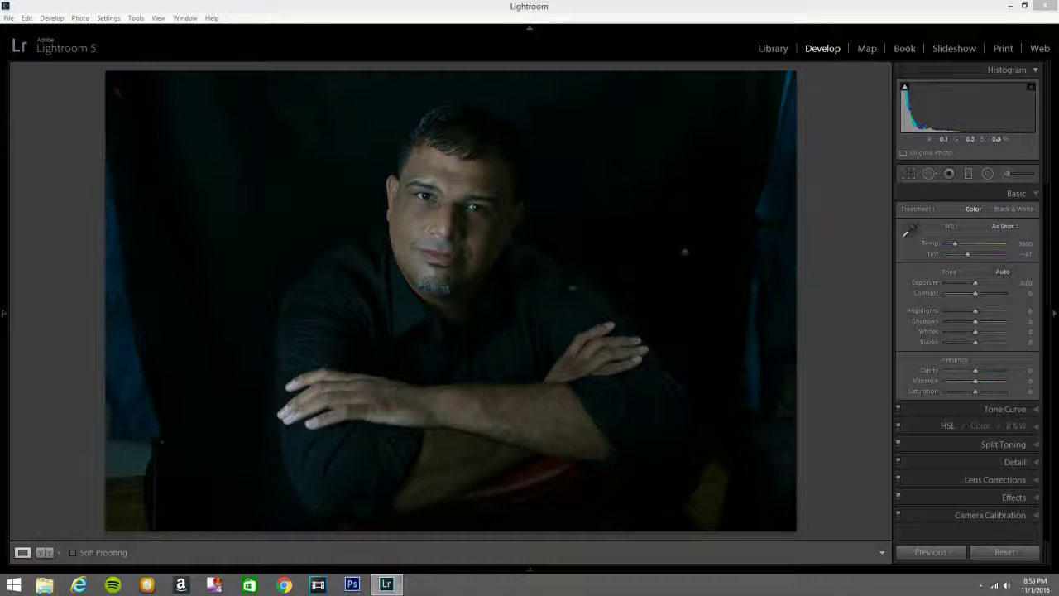
Step: Reset the photo's develop settings, then enable lens profile corrections and chromatic aberration removal
{"action": "left_click", "coordinate": [1002, 553]}
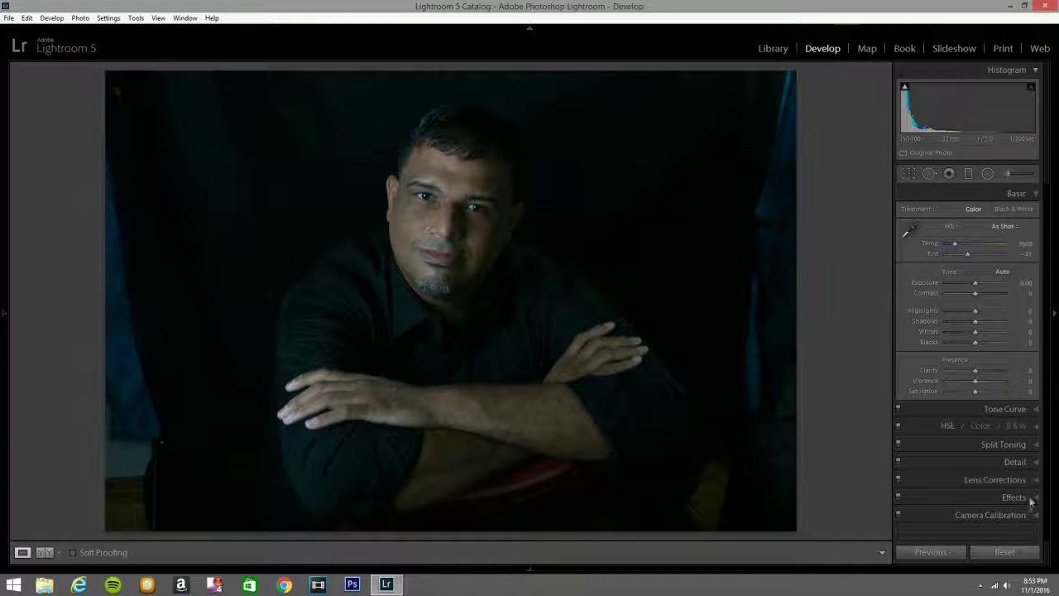
{"action": "left_click", "coordinate": [1034, 484]}
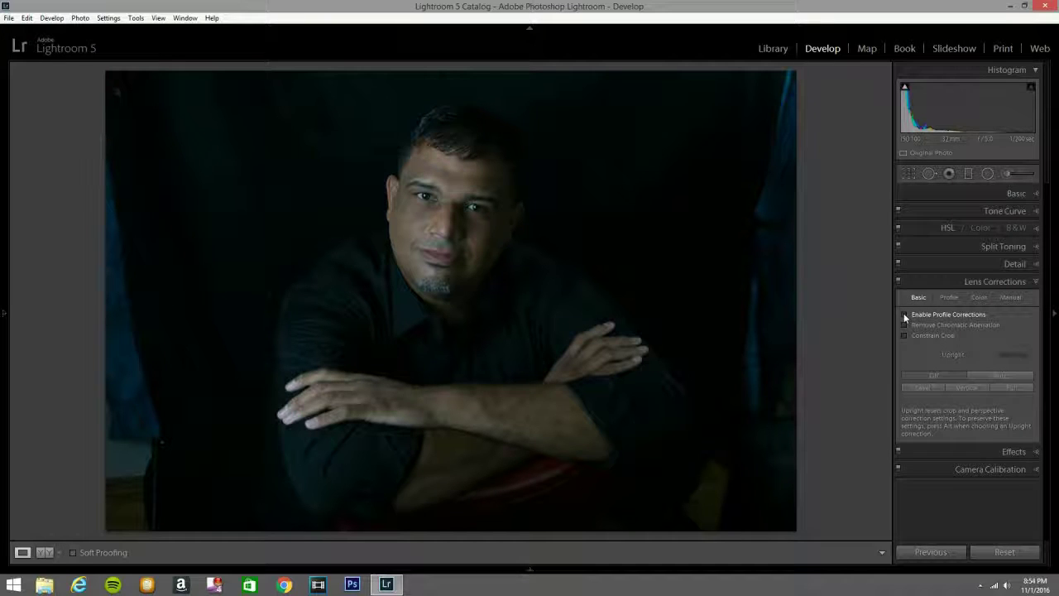
{"action": "left_click", "coordinate": [904, 314]}
{"action": "left_click", "coordinate": [1008, 377]}
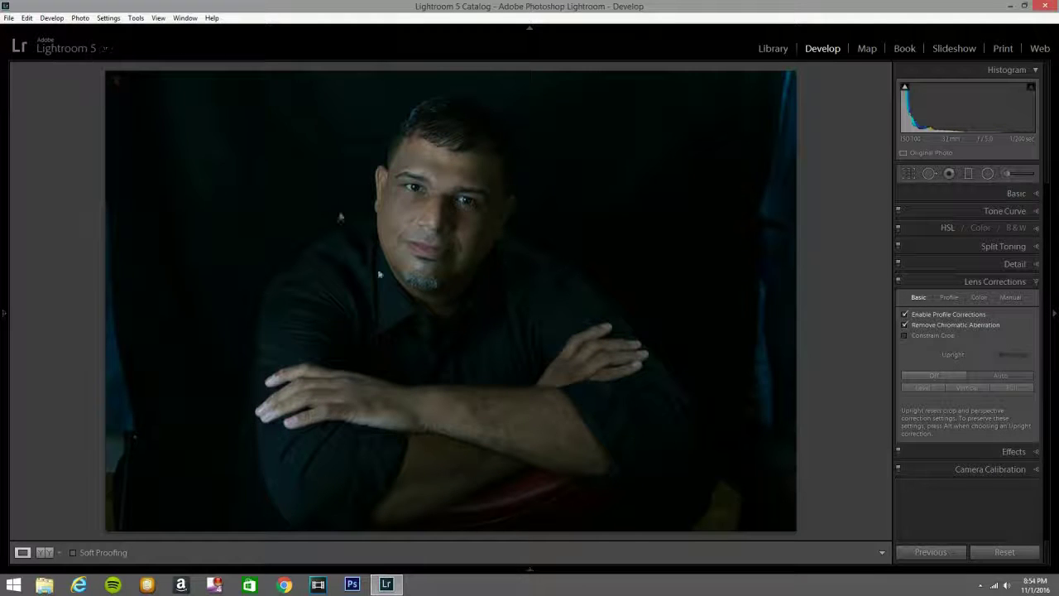
Step: Crop both sides of the portrait inward to cut off the blue backdrop edges, keeping the full height
{"action": "left_click", "coordinate": [908, 174]}
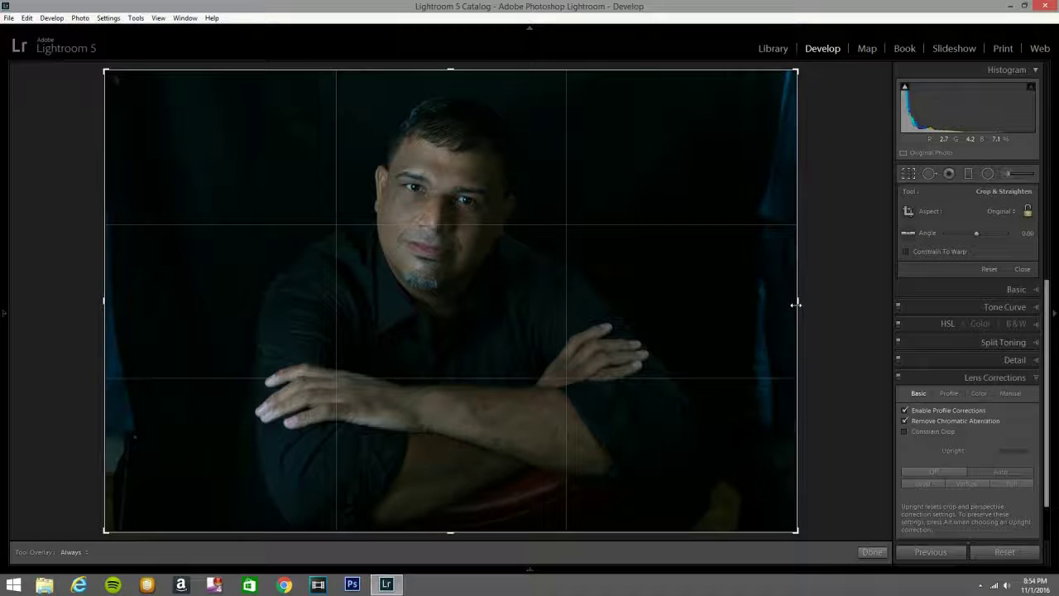
{"action": "left_click_drag", "start_coordinate": [795, 304], "coordinate": [778, 306]}
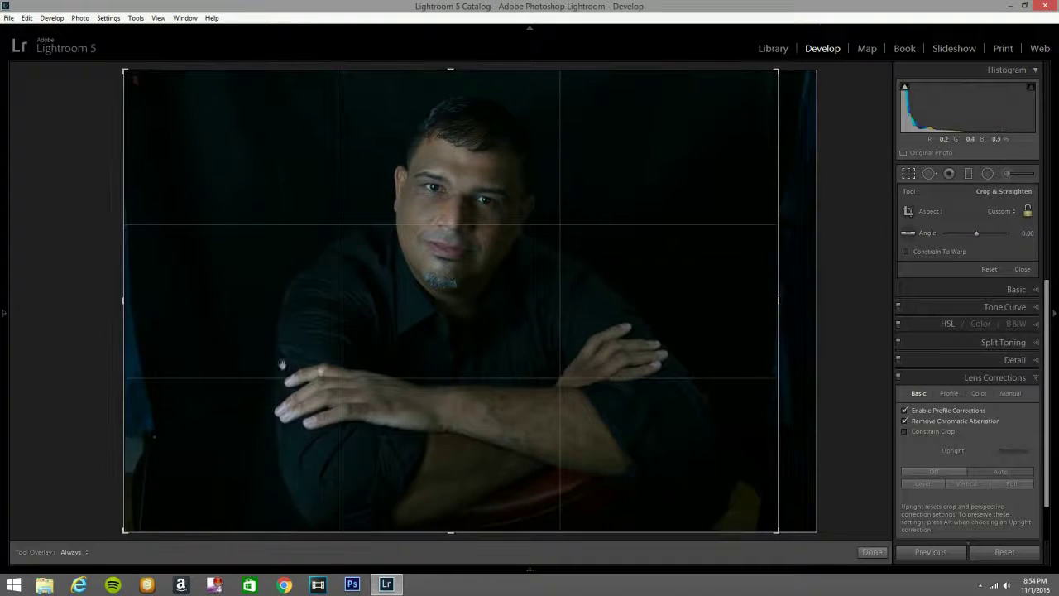
{"action": "left_click_drag", "start_coordinate": [121, 306], "coordinate": [138, 304]}
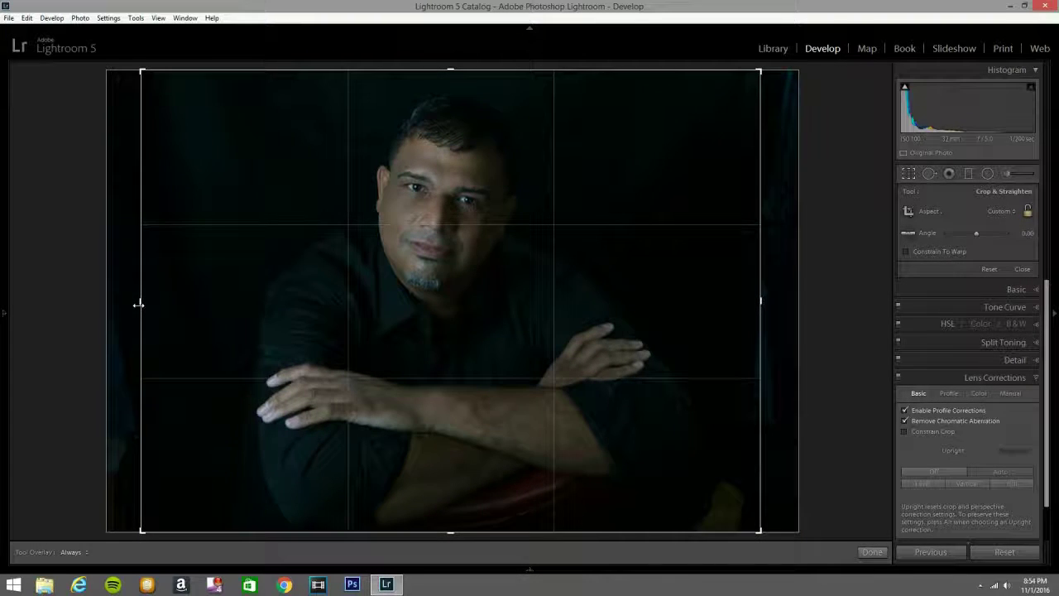
{"action": "left_click", "coordinate": [909, 175]}
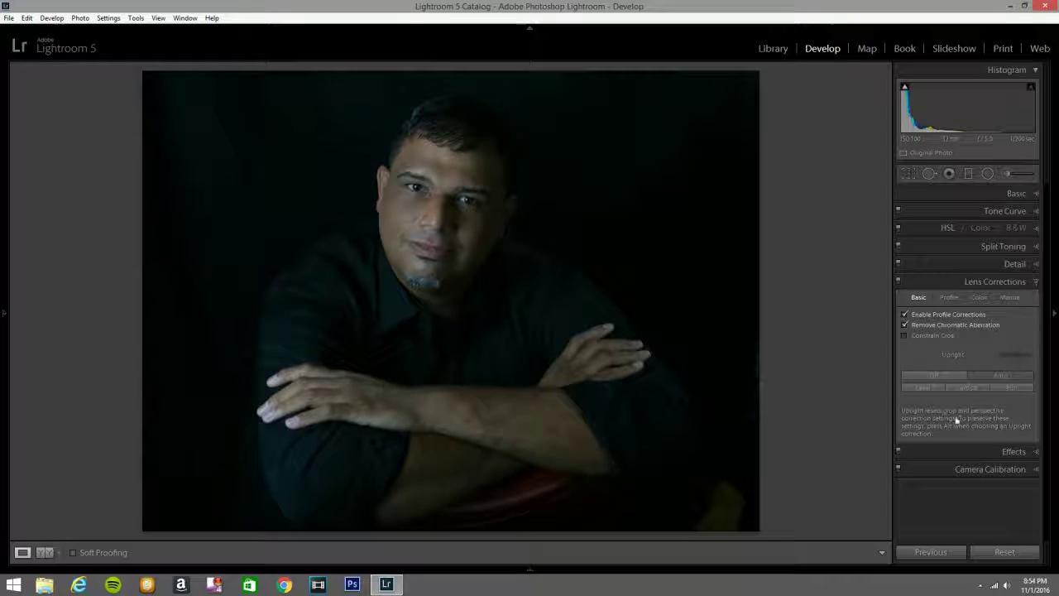
Step: Heal the distracting object in the photo's lower-right corner, sampling from the dark background right of the head
{"action": "left_click", "coordinate": [931, 174]}
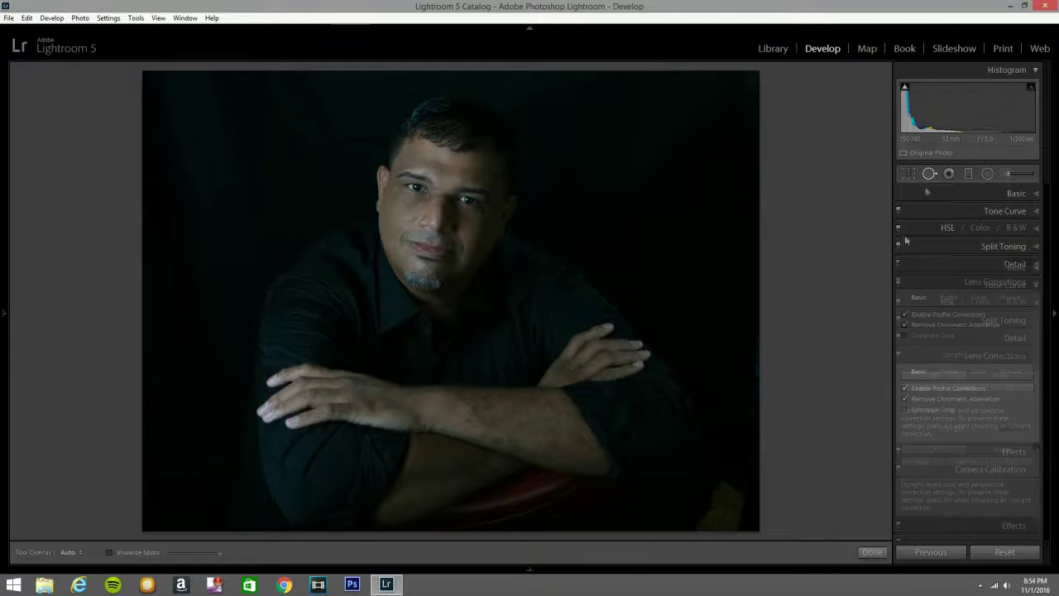
{"action": "mouse_move", "coordinate": [740, 469]}
{"action": "left_mouse_down"}
{"action": "mouse_move", "coordinate": [700, 519]}
{"action": "mouse_move", "coordinate": [748, 512]}
{"action": "mouse_move", "coordinate": [744, 495]}
{"action": "mouse_move", "coordinate": [713, 520]}
{"action": "mouse_move", "coordinate": [728, 490]}
{"action": "mouse_move", "coordinate": [685, 517]}
{"action": "left_mouse_up"}
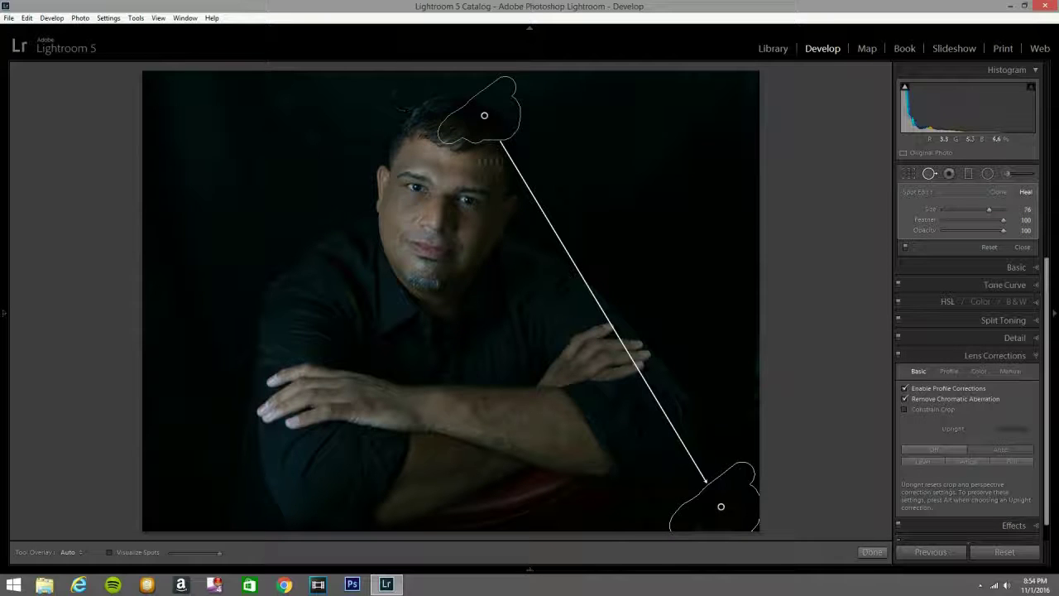
{"action": "left_click_drag", "start_coordinate": [485, 109], "coordinate": [689, 193]}
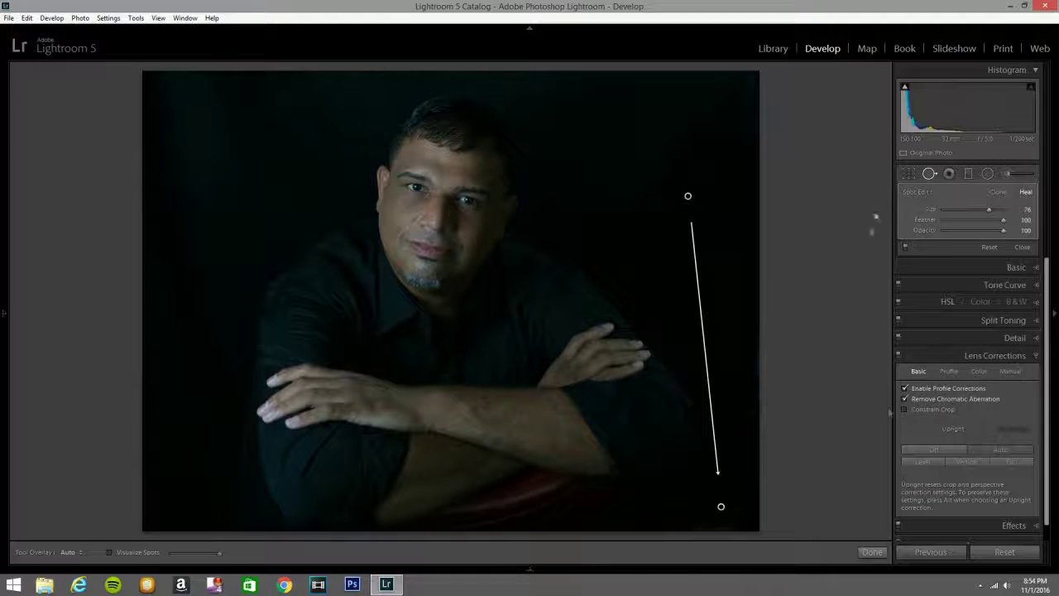
{"action": "left_click", "coordinate": [1023, 247]}
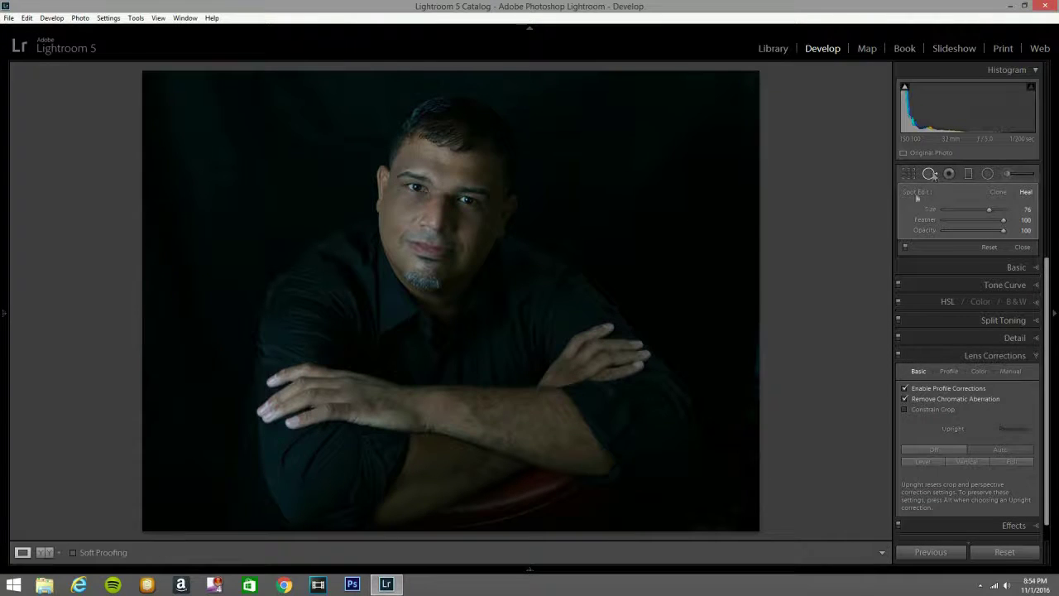
Step: Paint the background left of the subject with an Adjustment Brush at Exposure -4.00 and size 14, with the mask overlay shown
{"action": "left_click", "coordinate": [1007, 174]}
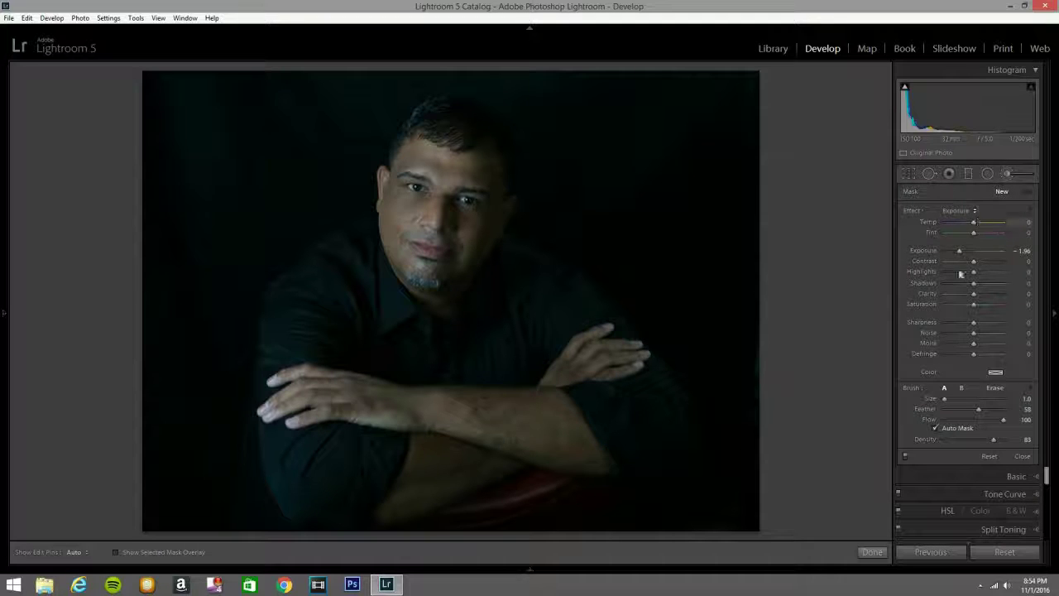
{"action": "left_click_drag", "start_coordinate": [959, 251], "coordinate": [945, 251]}
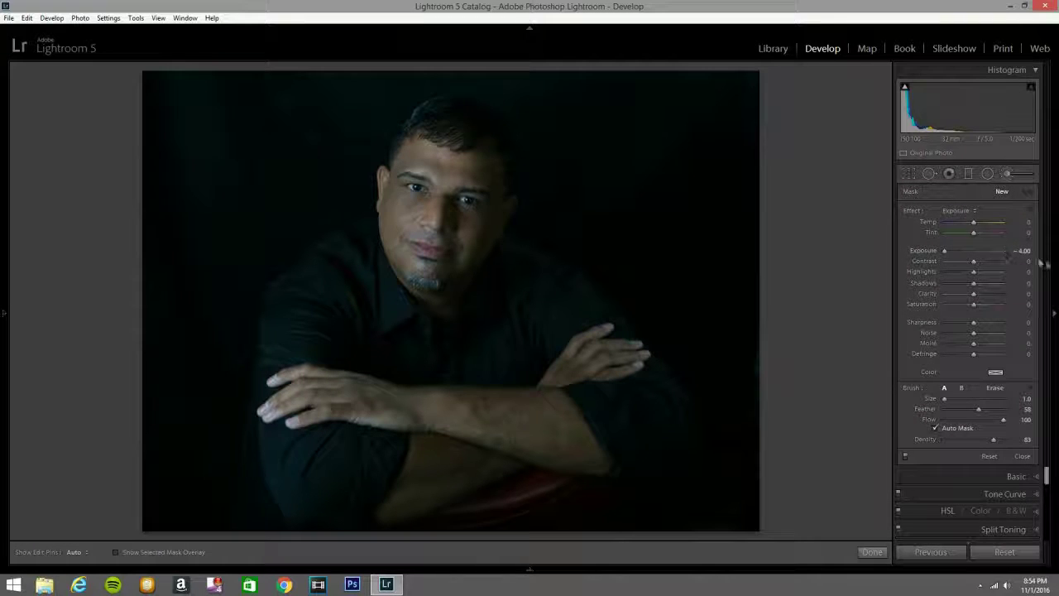
{"action": "key", "text": "h"}
{"action": "scroll", "coordinate": [220, 182], "scroll_direction": "up", "scroll_amount": 5}
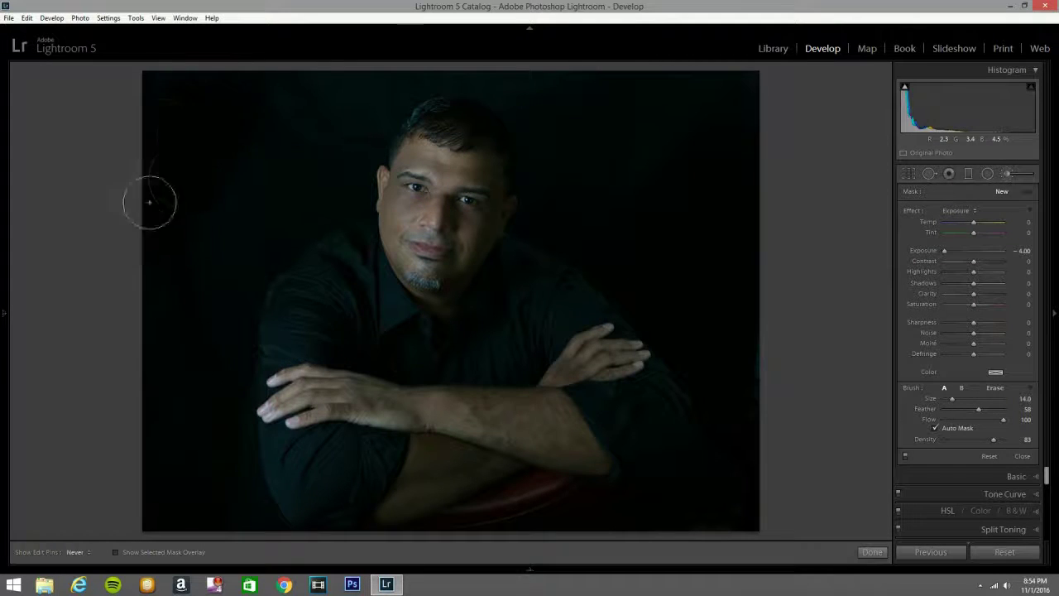
{"action": "key", "text": "h"}
{"action": "mouse_move", "coordinate": [269, 128]}
{"action": "left_mouse_down"}
{"action": "mouse_move", "coordinate": [291, 178]}
{"action": "mouse_move", "coordinate": [298, 172]}
{"action": "mouse_move", "coordinate": [162, 72]}
{"action": "mouse_move", "coordinate": [149, 163]}
{"action": "mouse_move", "coordinate": [170, 43]}
{"action": "mouse_move", "coordinate": [169, 114]}
{"action": "mouse_move", "coordinate": [220, 142]}
{"action": "mouse_move", "coordinate": [318, 103]}
{"action": "mouse_move", "coordinate": [356, 71]}
{"action": "mouse_move", "coordinate": [356, 87]}
{"action": "mouse_move", "coordinate": [291, 203]}
{"action": "mouse_move", "coordinate": [224, 271]}
{"action": "mouse_move", "coordinate": [163, 260]}
{"action": "left_mouse_up"}
{"action": "key", "text": "o"}
{"action": "key", "text": "h"}
{"action": "mouse_move", "coordinate": [181, 474]}
{"action": "left_mouse_down"}
{"action": "mouse_move", "coordinate": [213, 318]}
{"action": "mouse_move", "coordinate": [163, 497]}
{"action": "mouse_move", "coordinate": [178, 485]}
{"action": "mouse_move", "coordinate": [182, 517]}
{"action": "mouse_move", "coordinate": [193, 468]}
{"action": "mouse_move", "coordinate": [190, 504]}
{"action": "left_mouse_up"}
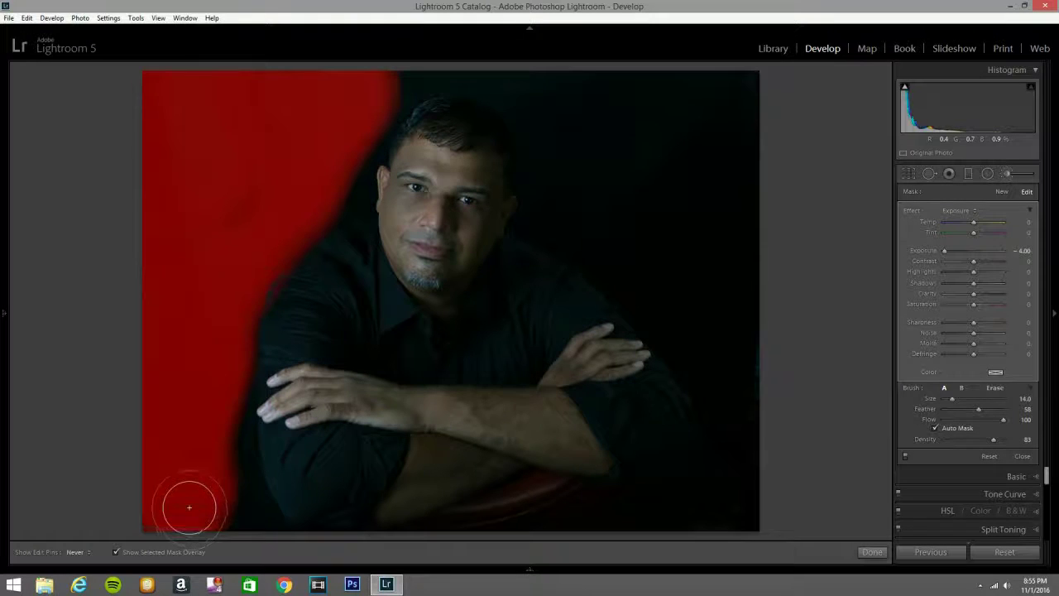
Step: Extend the darkening mask over the background right of the subject and above the head, touching up missed areas
{"action": "mouse_move", "coordinate": [571, 179]}
{"action": "left_mouse_down"}
{"action": "mouse_move", "coordinate": [618, 200]}
{"action": "mouse_move", "coordinate": [728, 87]}
{"action": "mouse_move", "coordinate": [699, 104]}
{"action": "mouse_move", "coordinate": [711, 97]}
{"action": "mouse_move", "coordinate": [687, 288]}
{"action": "mouse_move", "coordinate": [660, 252]}
{"action": "mouse_move", "coordinate": [663, 275]}
{"action": "mouse_move", "coordinate": [615, 245]}
{"action": "mouse_move", "coordinate": [638, 282]}
{"action": "mouse_move", "coordinate": [643, 193]}
{"action": "mouse_move", "coordinate": [678, 224]}
{"action": "mouse_move", "coordinate": [728, 217]}
{"action": "mouse_move", "coordinate": [758, 176]}
{"action": "mouse_move", "coordinate": [739, 378]}
{"action": "mouse_move", "coordinate": [692, 307]}
{"action": "mouse_move", "coordinate": [704, 343]}
{"action": "mouse_move", "coordinate": [660, 287]}
{"action": "mouse_move", "coordinate": [733, 376]}
{"action": "mouse_move", "coordinate": [737, 354]}
{"action": "mouse_move", "coordinate": [738, 412]}
{"action": "mouse_move", "coordinate": [779, 321]}
{"action": "mouse_move", "coordinate": [747, 493]}
{"action": "mouse_move", "coordinate": [662, 528]}
{"action": "mouse_move", "coordinate": [726, 495]}
{"action": "mouse_move", "coordinate": [734, 455]}
{"action": "mouse_move", "coordinate": [721, 532]}
{"action": "mouse_move", "coordinate": [760, 532]}
{"action": "left_mouse_up"}
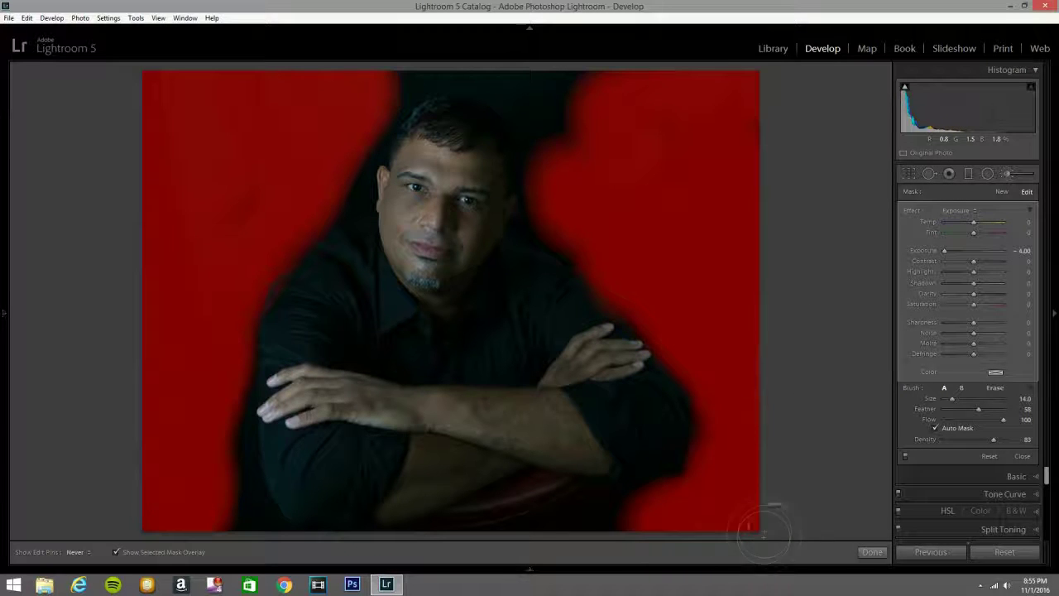
{"action": "mouse_move", "coordinate": [558, 94]}
{"action": "left_mouse_down"}
{"action": "mouse_move", "coordinate": [504, 78]}
{"action": "mouse_move", "coordinate": [588, 101]}
{"action": "mouse_move", "coordinate": [566, 157]}
{"action": "mouse_move", "coordinate": [552, 120]}
{"action": "mouse_move", "coordinate": [574, 210]}
{"action": "mouse_move", "coordinate": [555, 210]}
{"action": "mouse_move", "coordinate": [588, 213]}
{"action": "left_mouse_up"}
{"action": "mouse_move", "coordinate": [544, 49]}
{"action": "left_mouse_down"}
{"action": "mouse_move", "coordinate": [396, 51]}
{"action": "mouse_move", "coordinate": [466, 49]}
{"action": "mouse_move", "coordinate": [405, 52]}
{"action": "mouse_move", "coordinate": [379, 81]}
{"action": "mouse_move", "coordinate": [333, 188]}
{"action": "mouse_move", "coordinate": [308, 104]}
{"action": "left_mouse_up"}
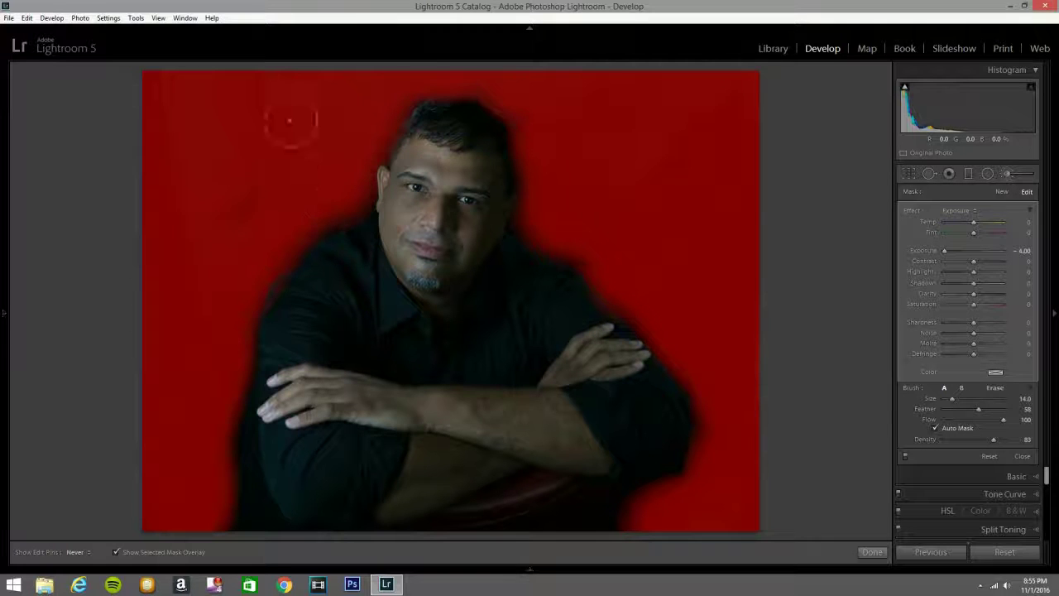
{"action": "mouse_move", "coordinate": [186, 253]}
{"action": "left_mouse_down"}
{"action": "mouse_move", "coordinate": [145, 269]}
{"action": "mouse_move", "coordinate": [194, 128]}
{"action": "mouse_move", "coordinate": [152, 407]}
{"action": "mouse_move", "coordinate": [153, 522]}
{"action": "mouse_move", "coordinate": [175, 493]}
{"action": "mouse_move", "coordinate": [198, 437]}
{"action": "left_mouse_up"}
{"action": "key", "text": "h"}
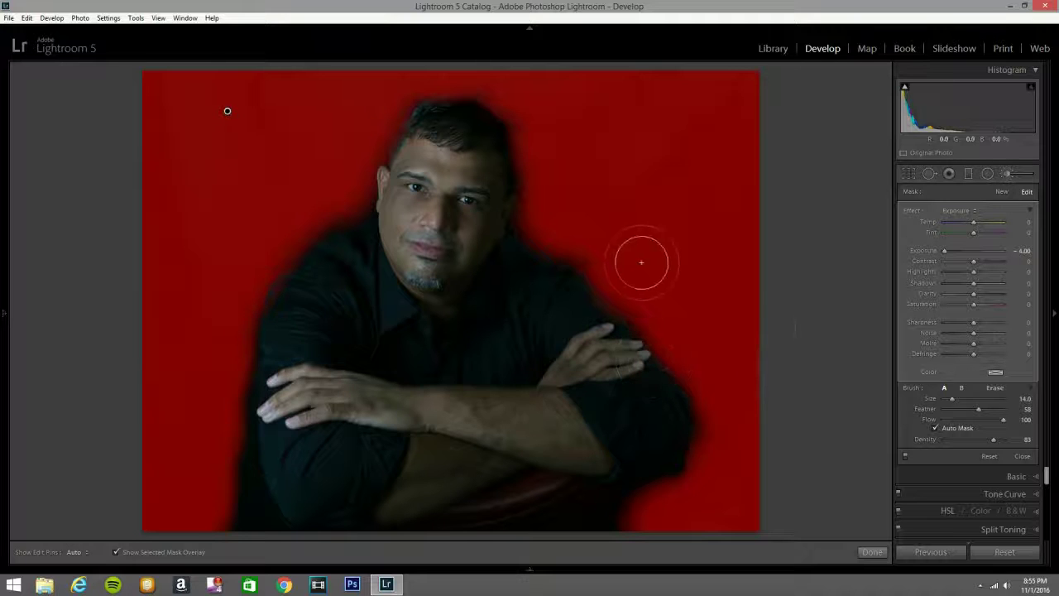
Step: Erase mask spill along the subject's head, shoulders and arms with a small eraser brush, then hide the overlay and finish the brush adjustment
{"action": "left_click", "coordinate": [1003, 392]}
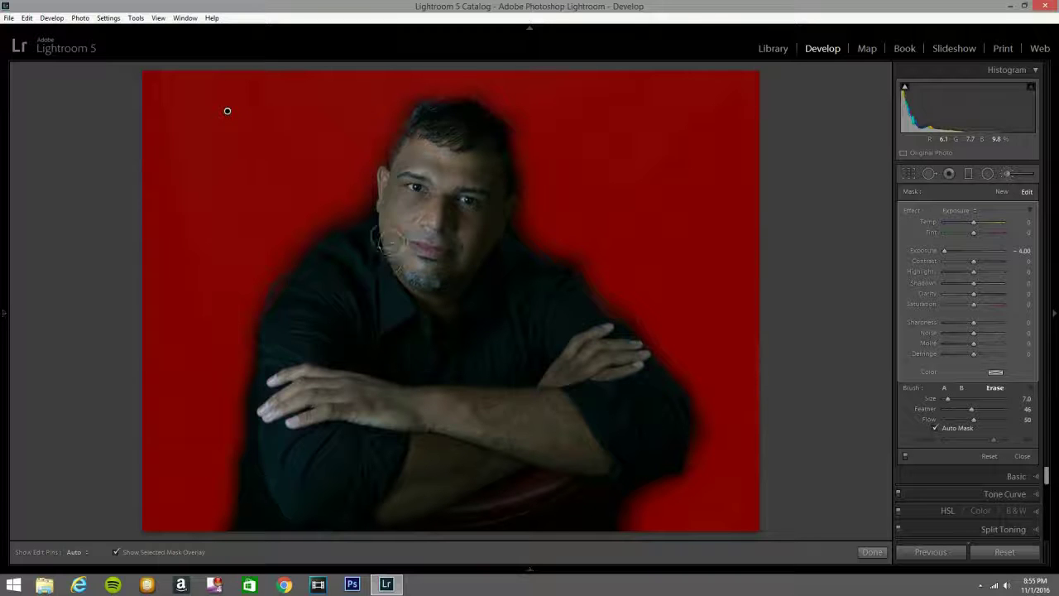
{"action": "key", "text": "h"}
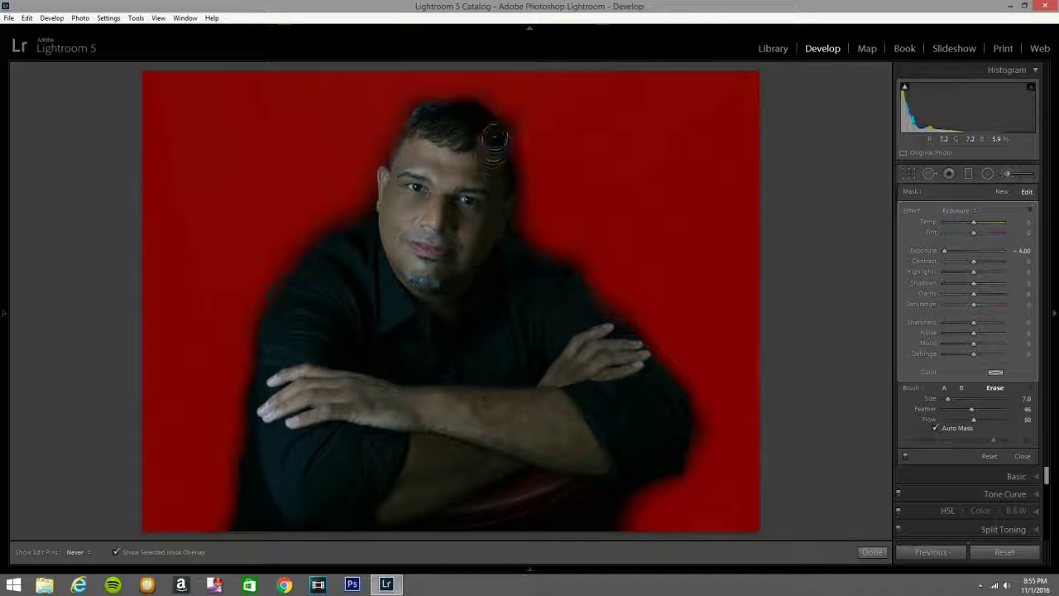
{"action": "key", "text": "h"}
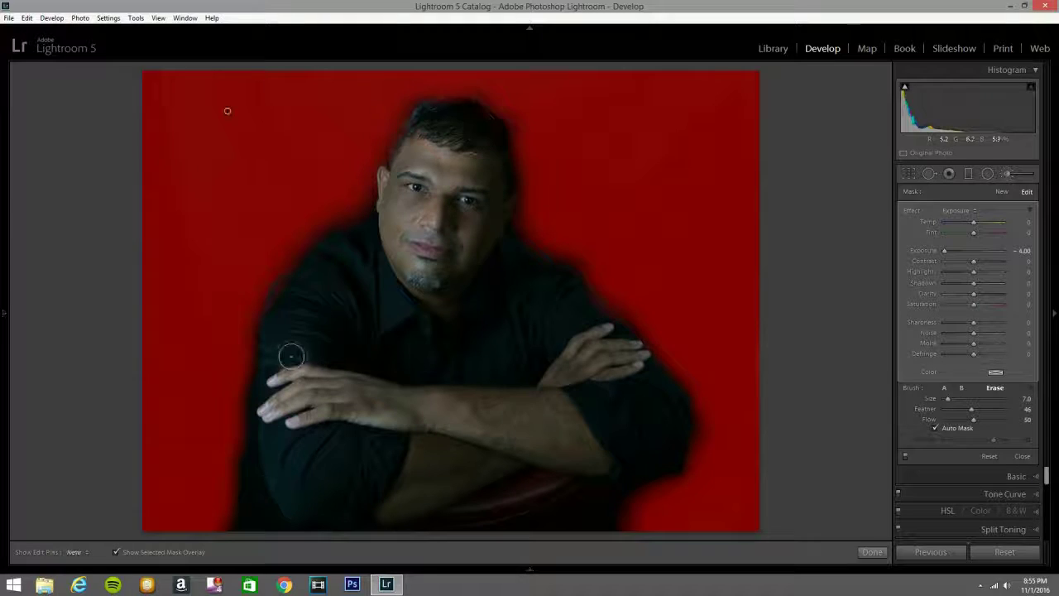
{"action": "key", "text": "h"}
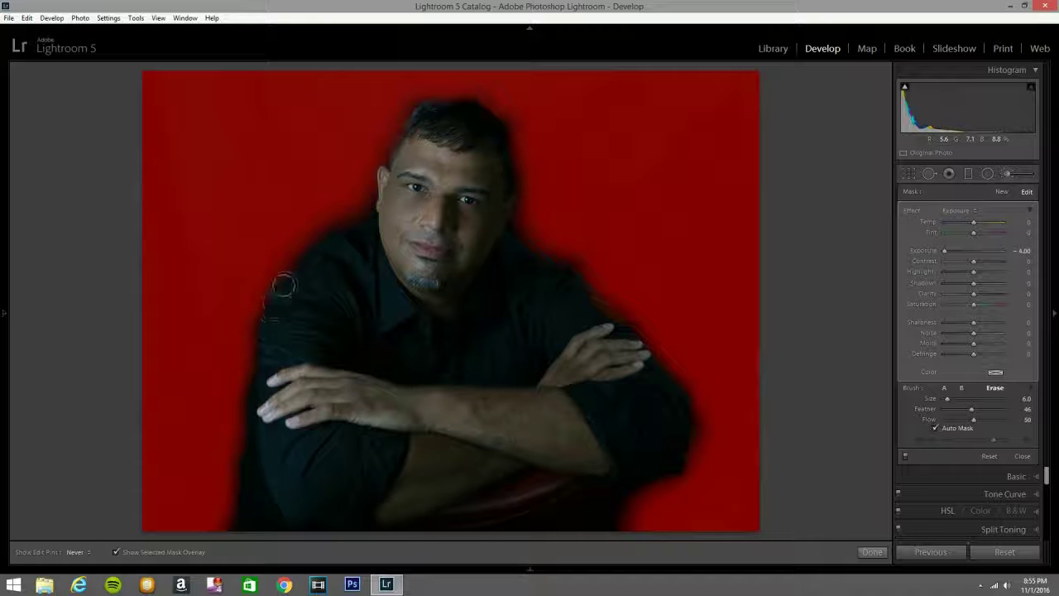
{"action": "key", "text": "h"}
{"action": "key", "text": "h"}
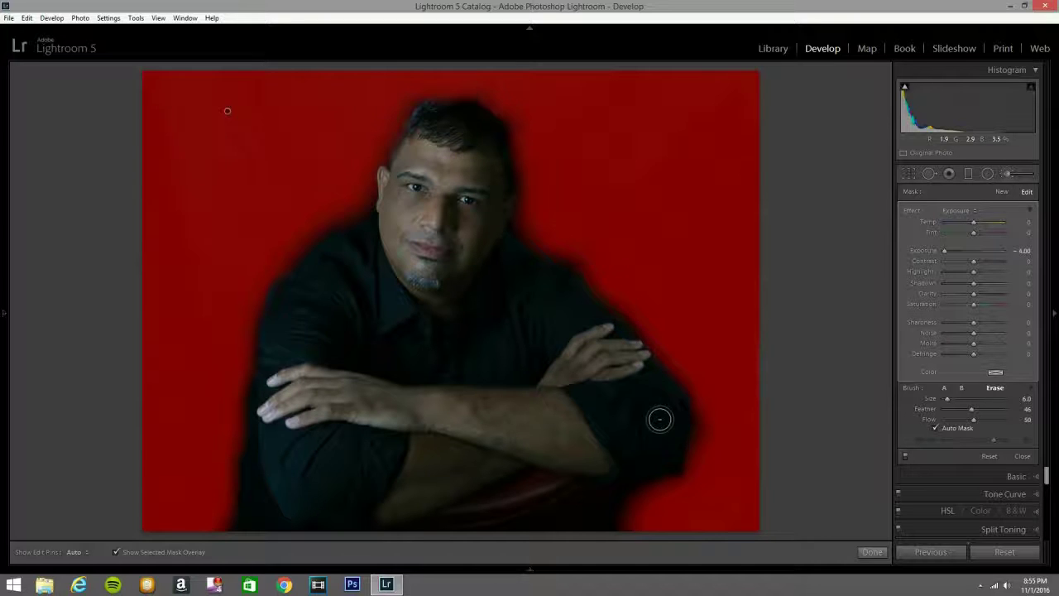
{"action": "key", "text": "h"}
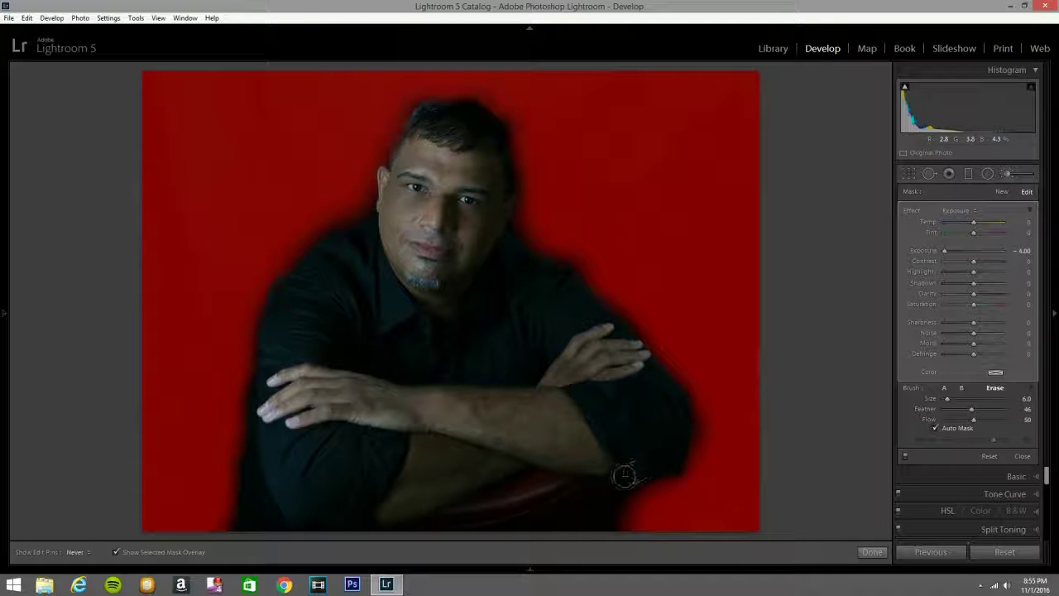
{"action": "key", "text": "h"}
{"action": "key", "text": "h"}
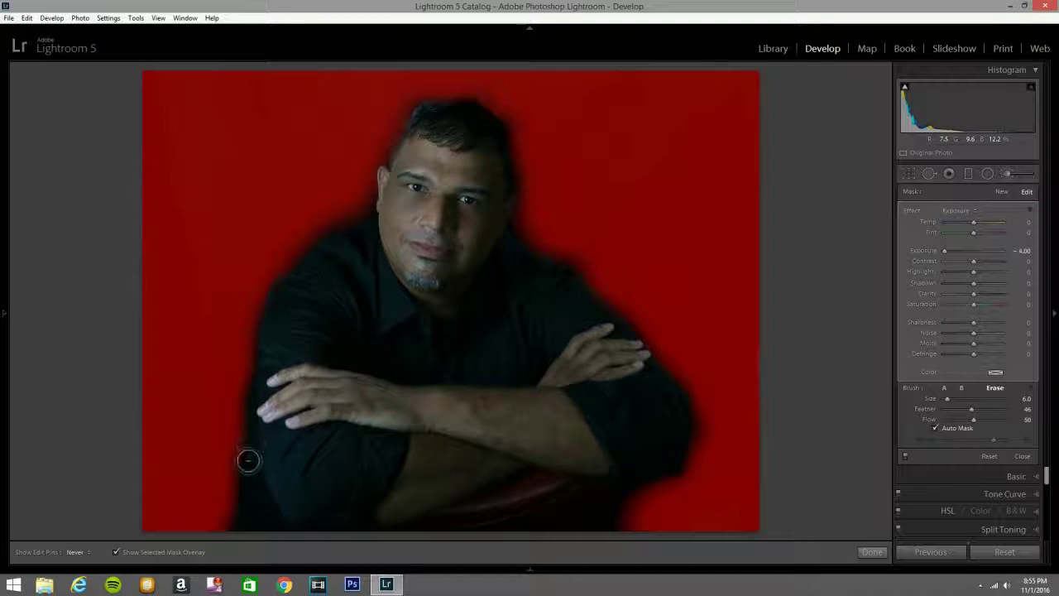
{"action": "key", "text": "h"}
{"action": "key", "text": "o"}
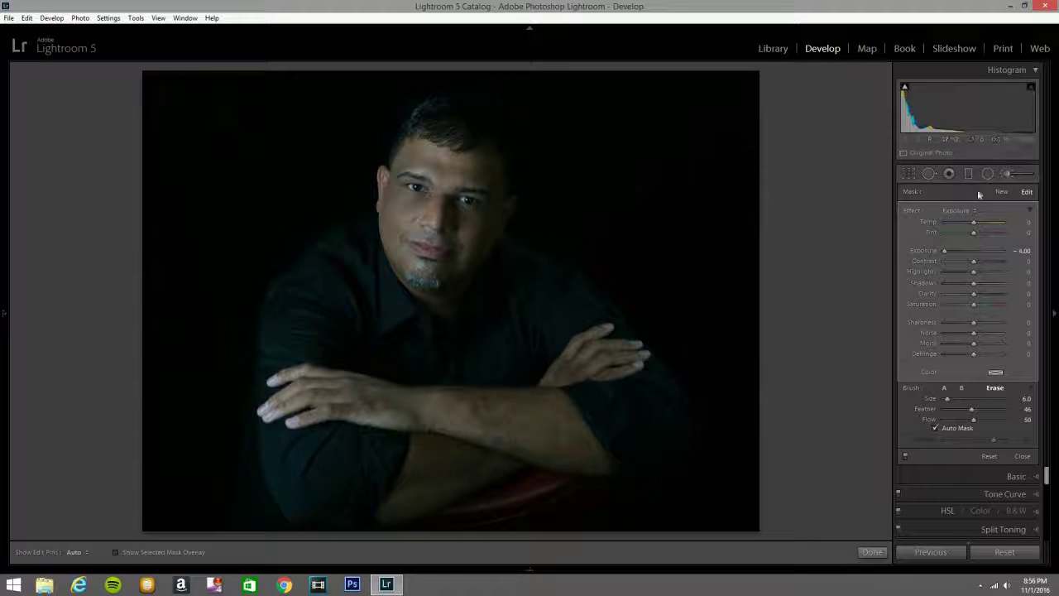
{"action": "left_click", "coordinate": [1011, 173]}
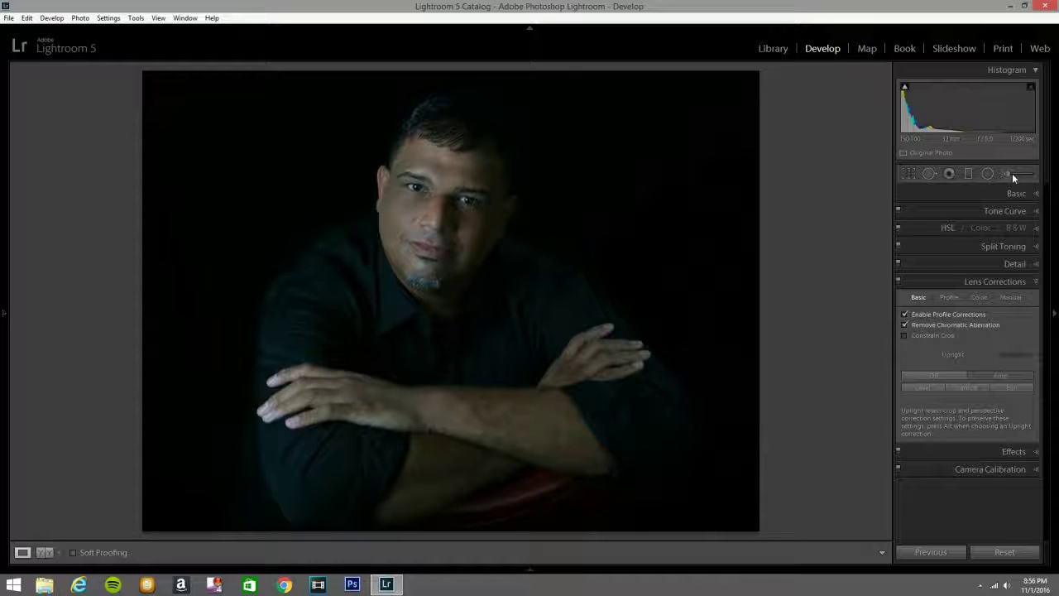
Step: Set the overall Exposure to +0.30, and try Highlights at +100 before resetting it to 0
{"action": "left_click", "coordinate": [1036, 282]}
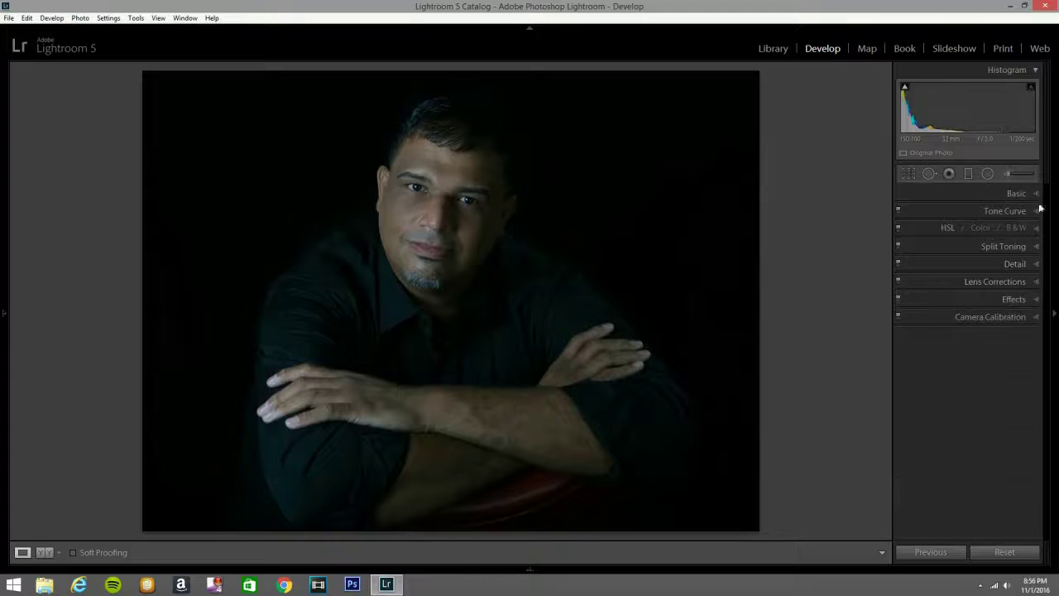
{"action": "left_click", "coordinate": [1037, 193]}
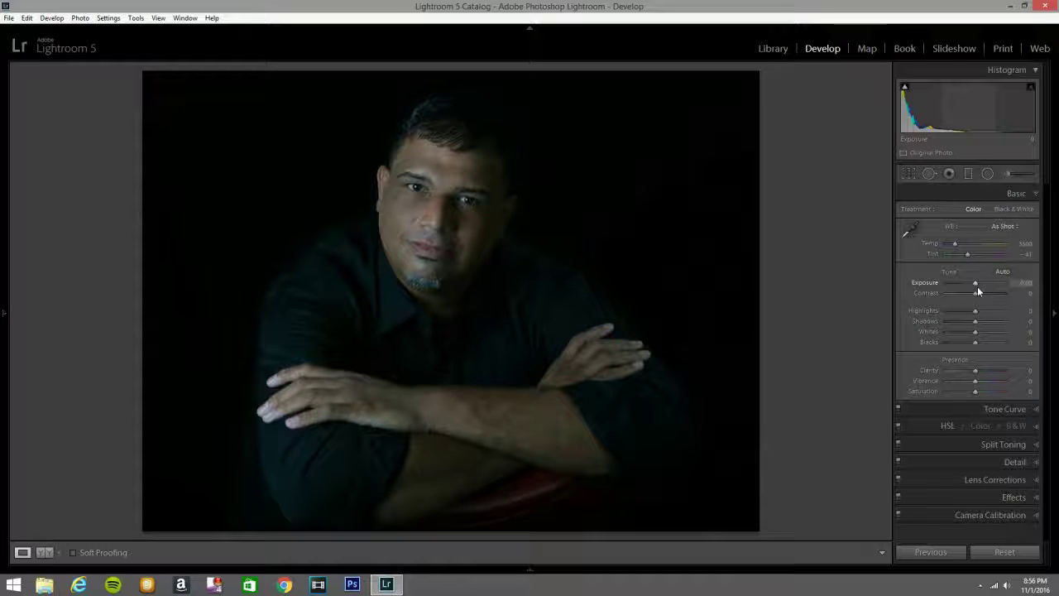
{"action": "left_click", "coordinate": [978, 285]}
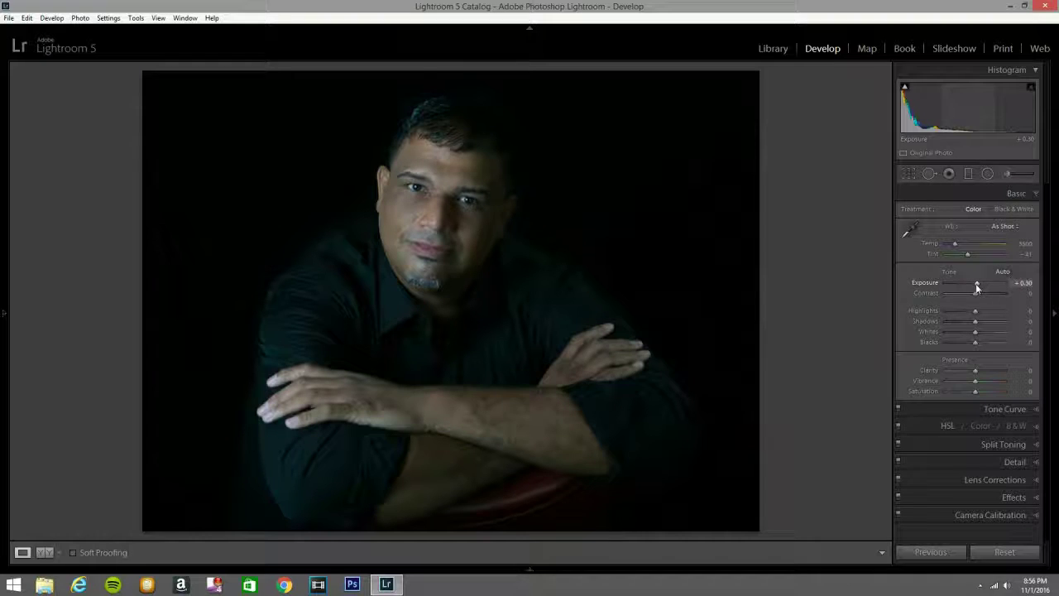
{"action": "left_click_drag", "start_coordinate": [972, 313], "coordinate": [1054, 313]}
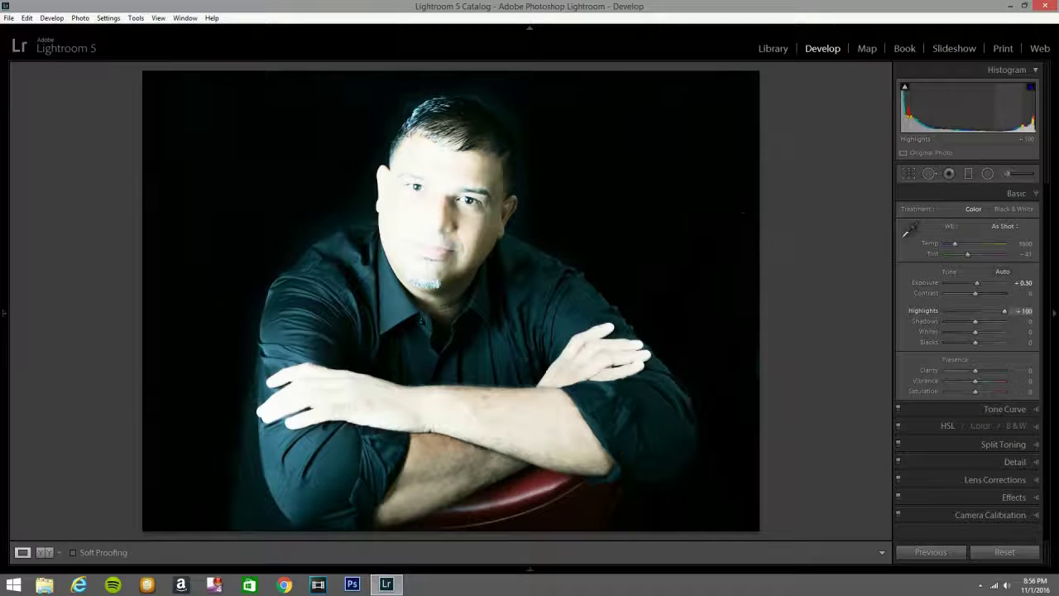
{"action": "double_click", "coordinate": [927, 310]}
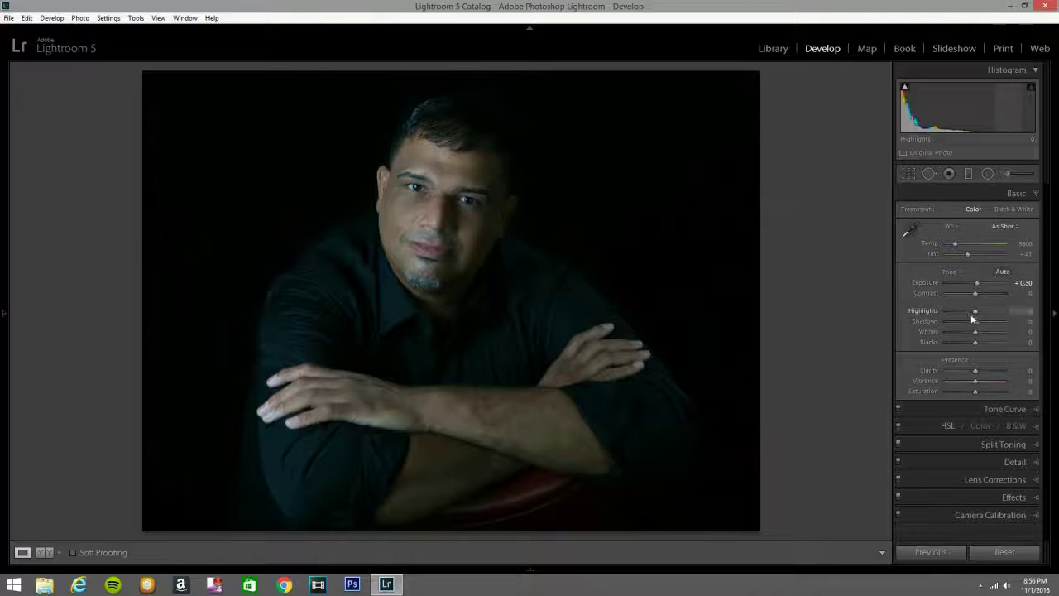
Step: Set the Shadows to +13 and the Whites to +13
{"action": "left_click_drag", "start_coordinate": [976, 323], "coordinate": [983, 321]}
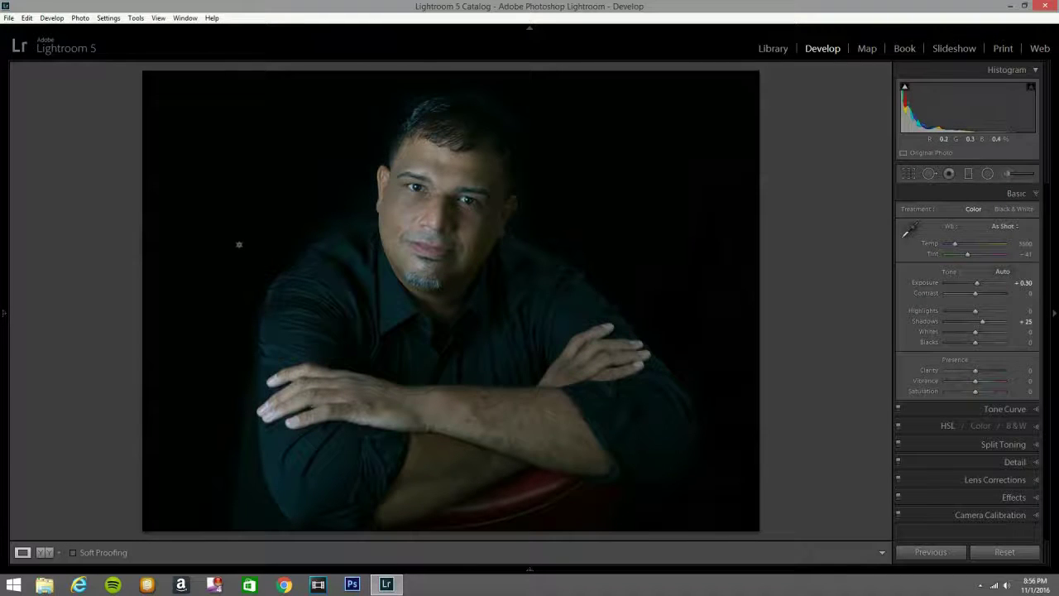
{"action": "left_click", "coordinate": [981, 329]}
{"action": "left_click_drag", "start_coordinate": [980, 328], "coordinate": [979, 323]}
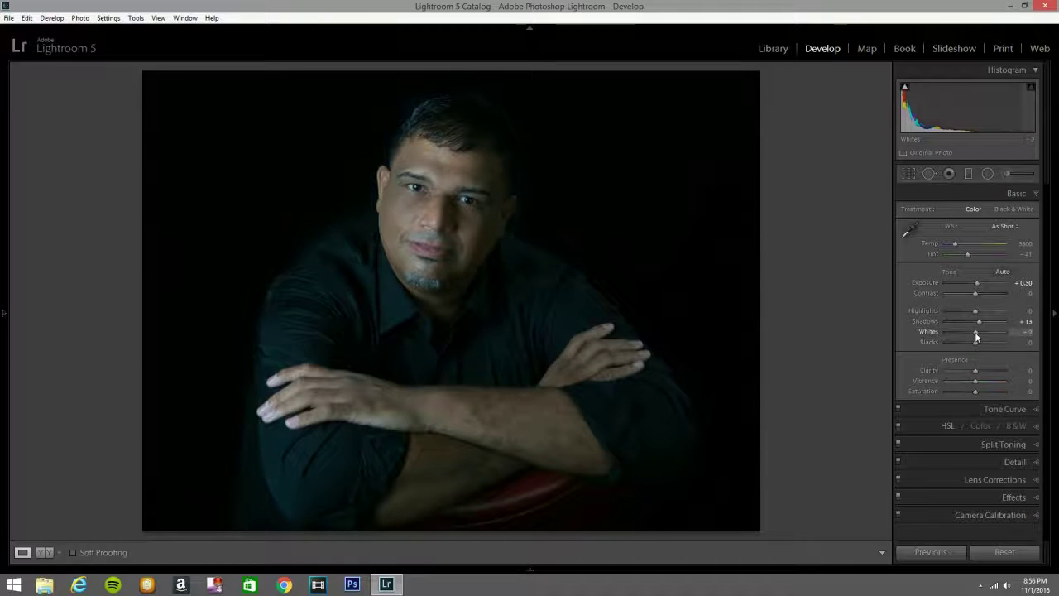
{"action": "left_click_drag", "start_coordinate": [978, 334], "coordinate": [980, 334]}
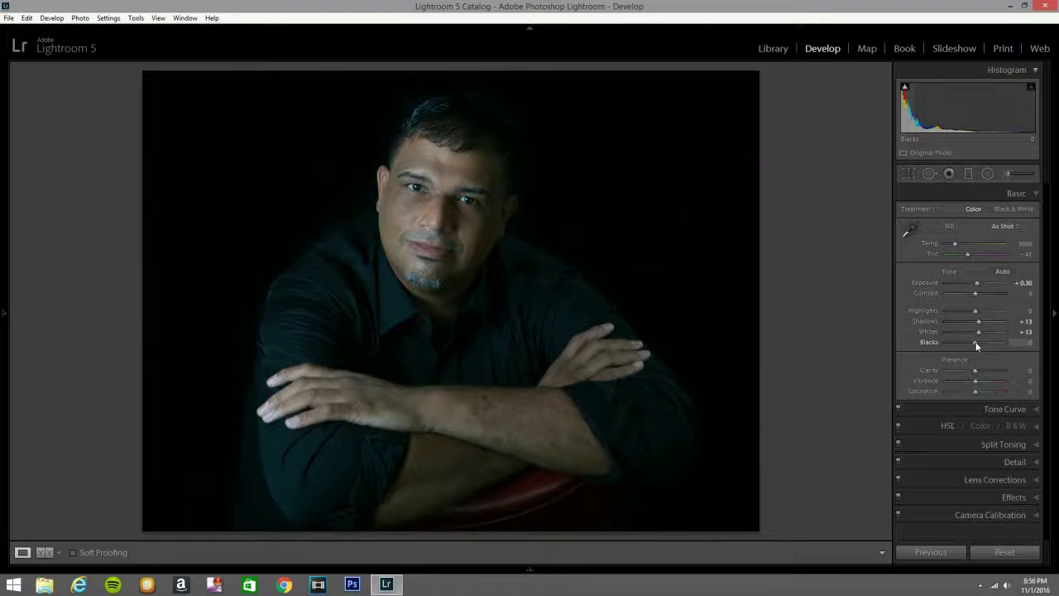
Step: Set the Blacks to -9, the Clarity to +8 and the Saturation to -9
{"action": "left_click_drag", "start_coordinate": [974, 346], "coordinate": [972, 346]}
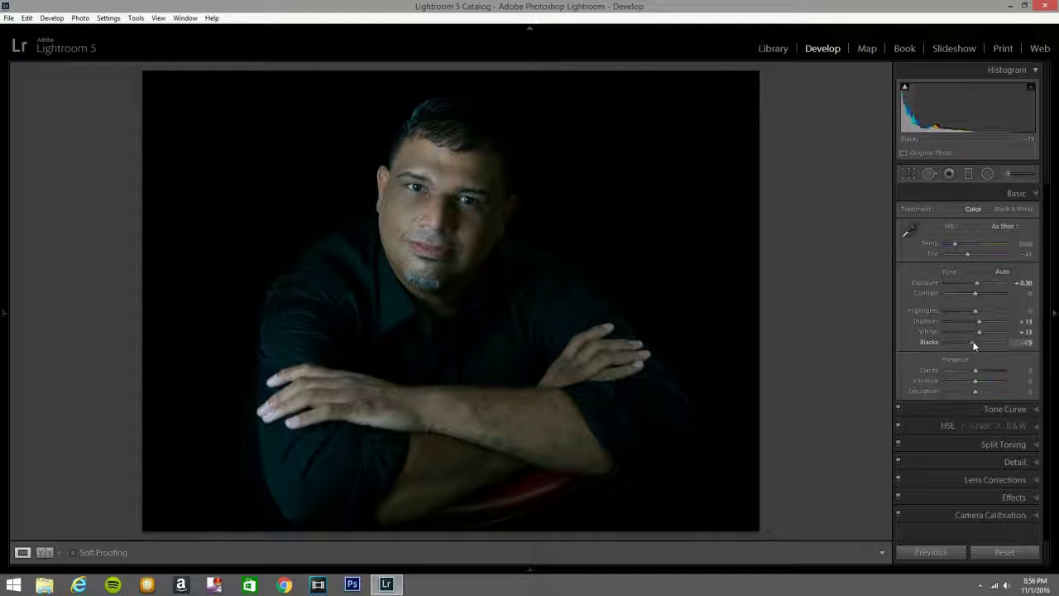
{"action": "left_click_drag", "start_coordinate": [973, 346], "coordinate": [977, 346]}
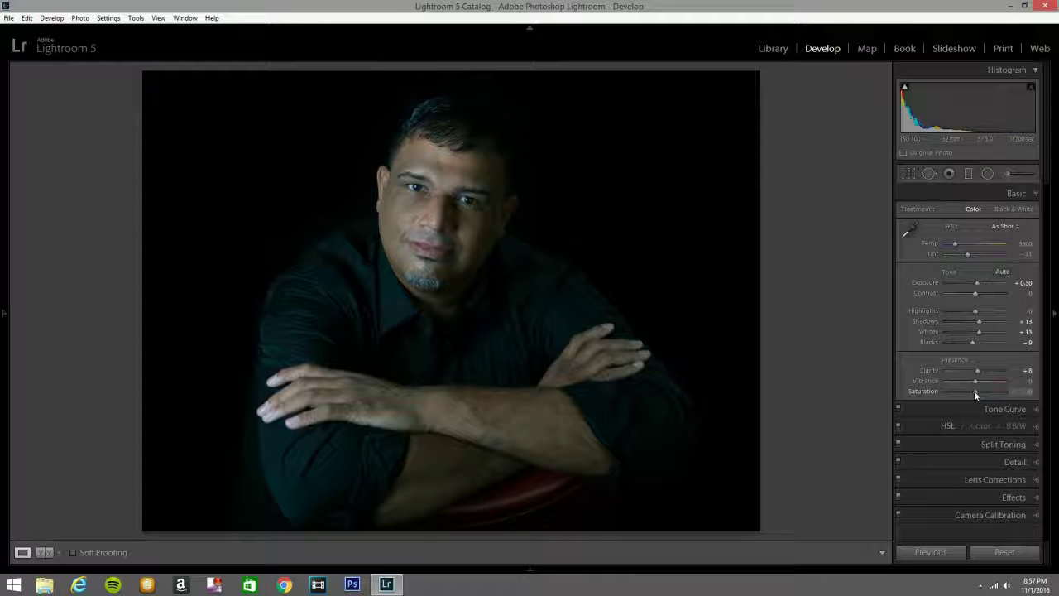
{"action": "left_click_drag", "start_coordinate": [974, 392], "coordinate": [972, 392]}
Step: Start a new brush adjustment on the subject's forehead and set its Exposure to 0.53
{"action": "left_click", "coordinate": [1006, 175]}
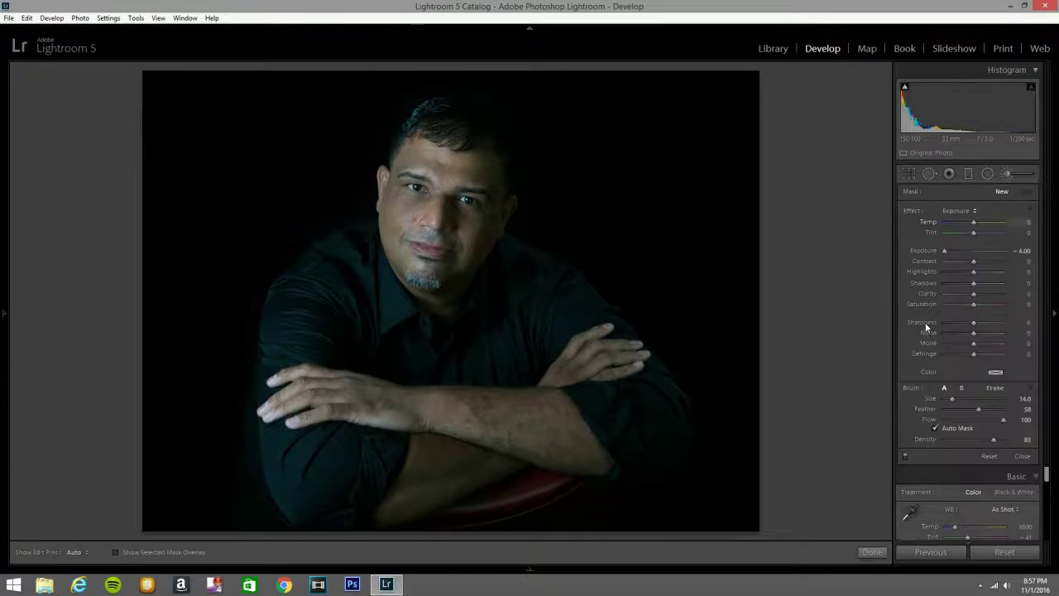
{"action": "mouse_move", "coordinate": [433, 167]}
{"action": "left_mouse_down"}
{"action": "mouse_move", "coordinate": [407, 146]}
{"action": "mouse_move", "coordinate": [485, 189]}
{"action": "left_mouse_up"}
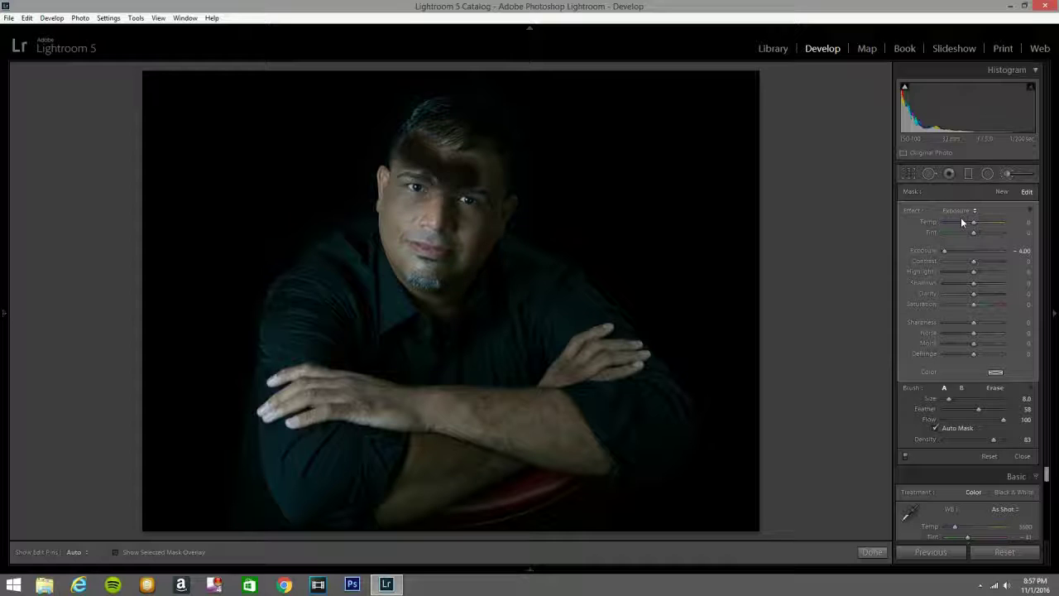
{"action": "left_click_drag", "start_coordinate": [944, 250], "coordinate": [976, 252]}
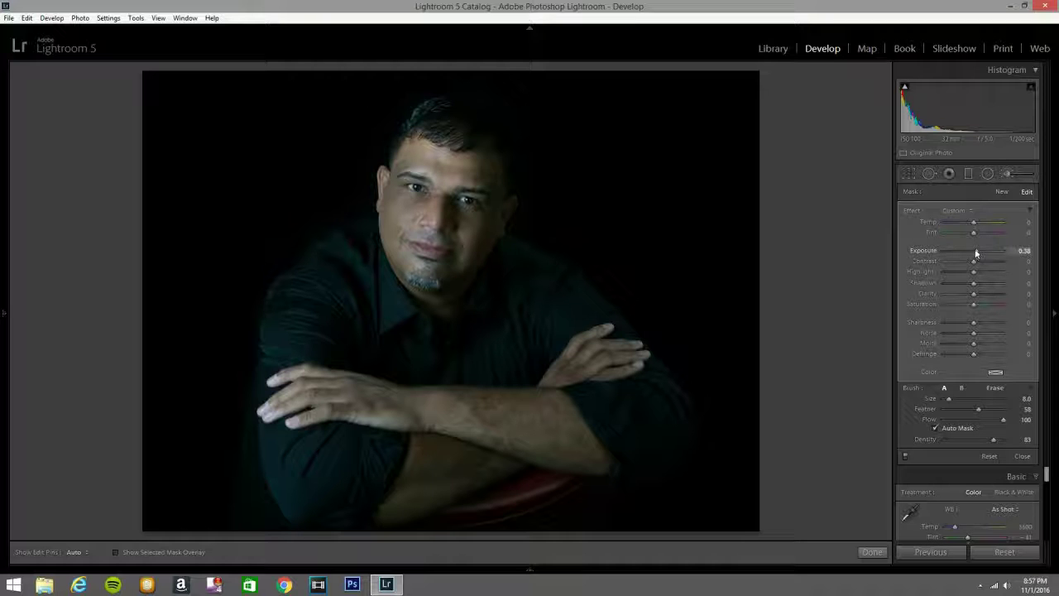
{"action": "left_click_drag", "start_coordinate": [975, 248], "coordinate": [976, 247]}
Step: Paint the brightening adjustment over the rest of the face and the arms with the size 8 brush, then finish the brush adjustment
{"action": "key", "text": "h"}
{"action": "mouse_move", "coordinate": [410, 163]}
{"action": "left_mouse_down"}
{"action": "mouse_move", "coordinate": [409, 210]}
{"action": "mouse_move", "coordinate": [427, 269]}
{"action": "mouse_move", "coordinate": [450, 203]}
{"action": "mouse_move", "coordinate": [431, 236]}
{"action": "mouse_move", "coordinate": [460, 225]}
{"action": "mouse_move", "coordinate": [479, 176]}
{"action": "mouse_move", "coordinate": [490, 209]}
{"action": "mouse_move", "coordinate": [458, 275]}
{"action": "mouse_move", "coordinate": [474, 168]}
{"action": "mouse_move", "coordinate": [429, 284]}
{"action": "mouse_move", "coordinate": [442, 277]}
{"action": "mouse_move", "coordinate": [444, 323]}
{"action": "mouse_move", "coordinate": [450, 290]}
{"action": "left_mouse_up"}
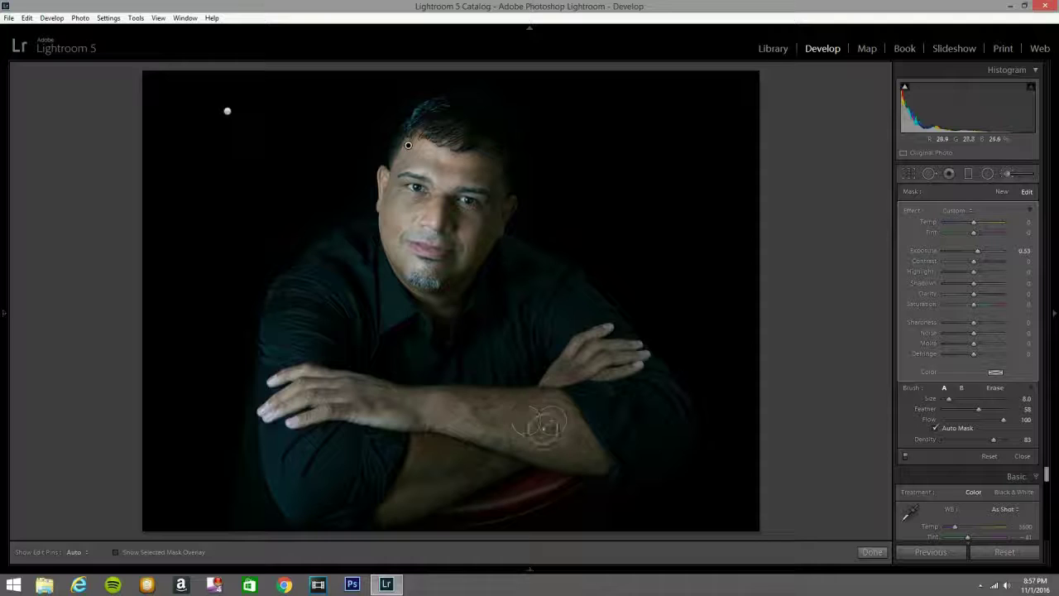
{"action": "key", "text": "h"}
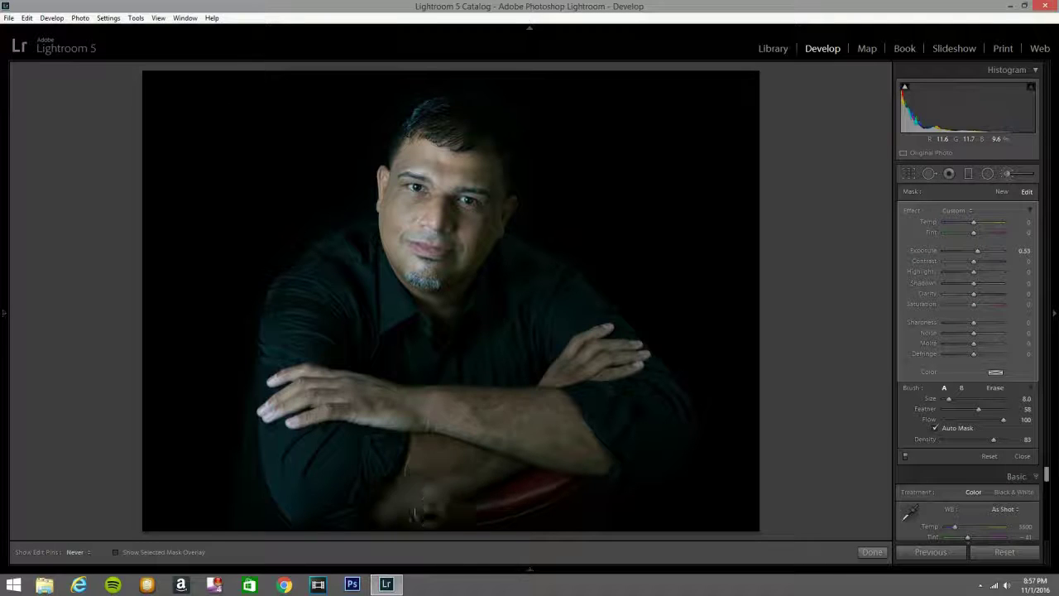
{"action": "key", "text": "h"}
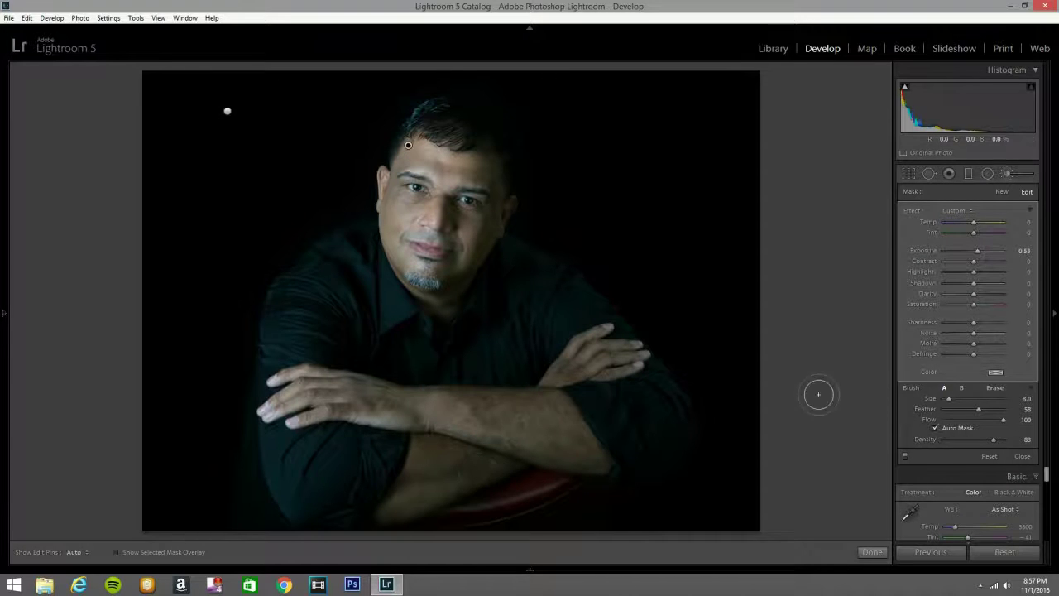
{"action": "left_click", "coordinate": [1010, 174]}
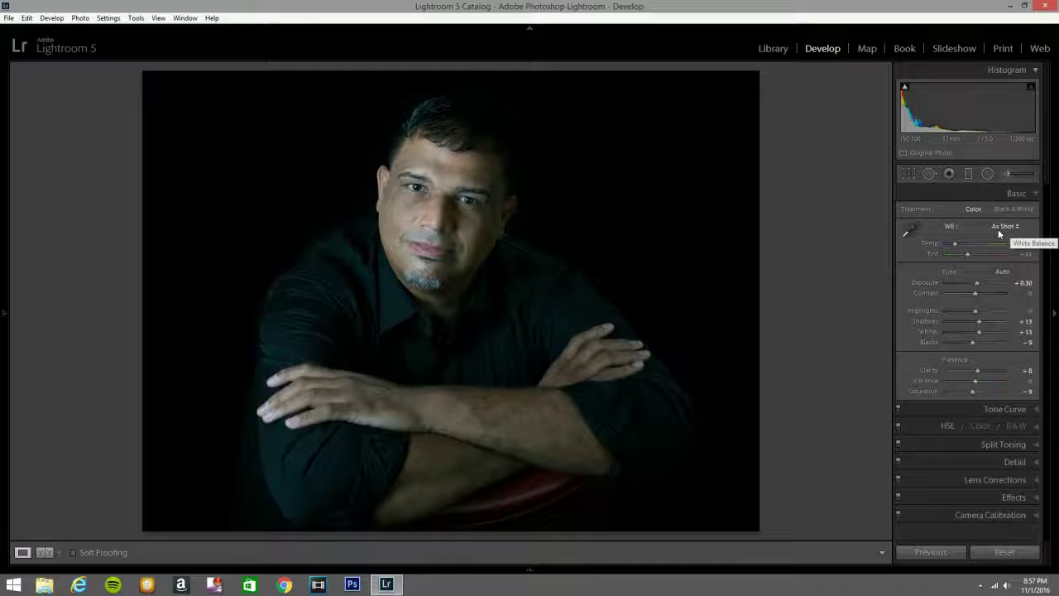
Step: Switch the white balance to Auto and raise the Temp to 4925
{"action": "left_click", "coordinate": [1002, 227]}
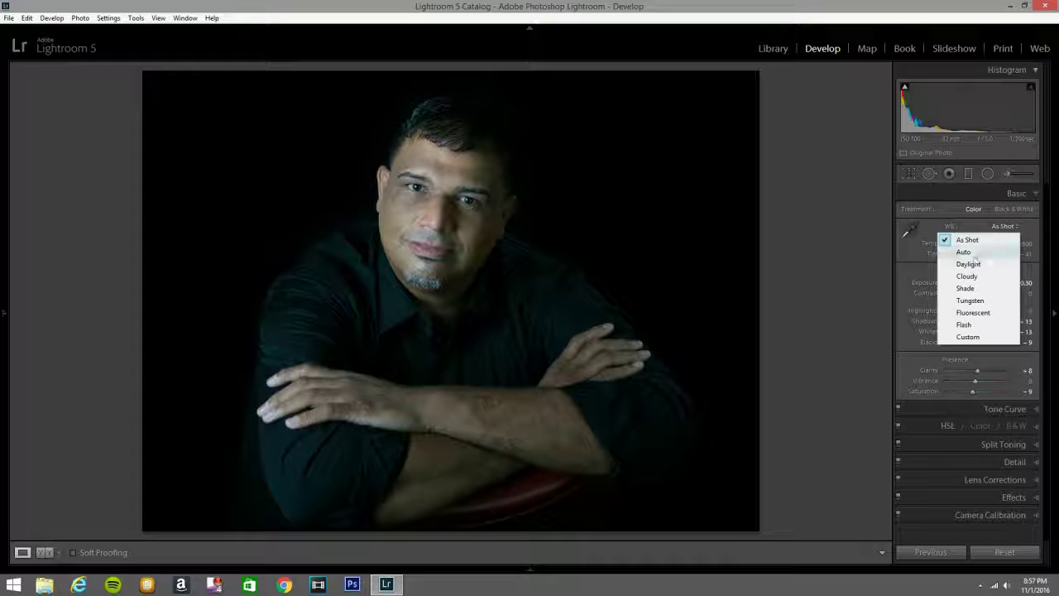
{"action": "left_click", "coordinate": [966, 251]}
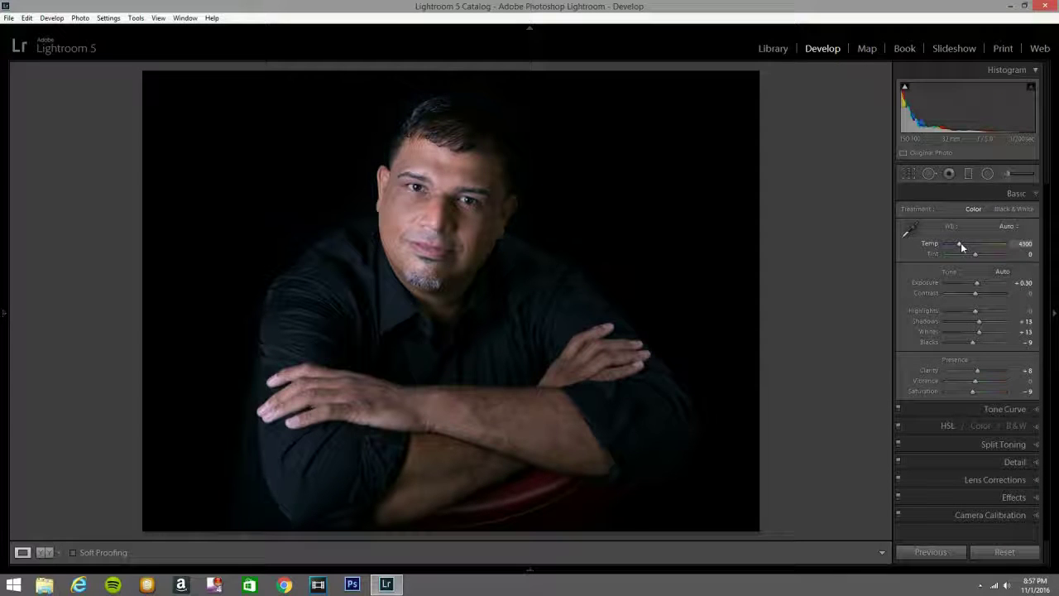
{"action": "left_click_drag", "start_coordinate": [961, 242], "coordinate": [964, 242]}
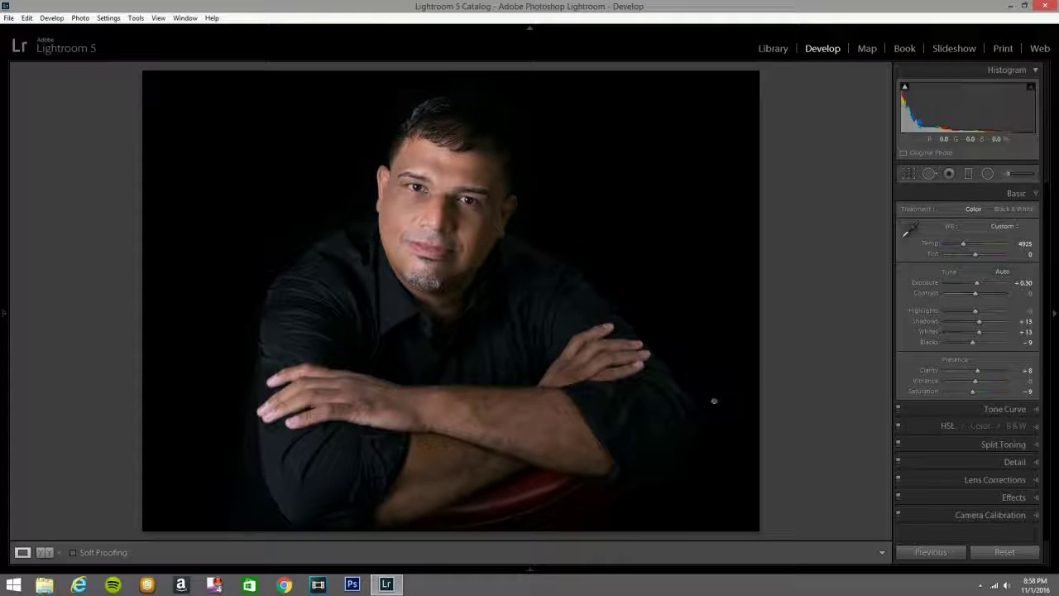
Step: Reselect the background darkening mask, touch up the background beside the subject's arm and shoulder, and finish the brush adjustment
{"action": "left_click", "coordinate": [1010, 174]}
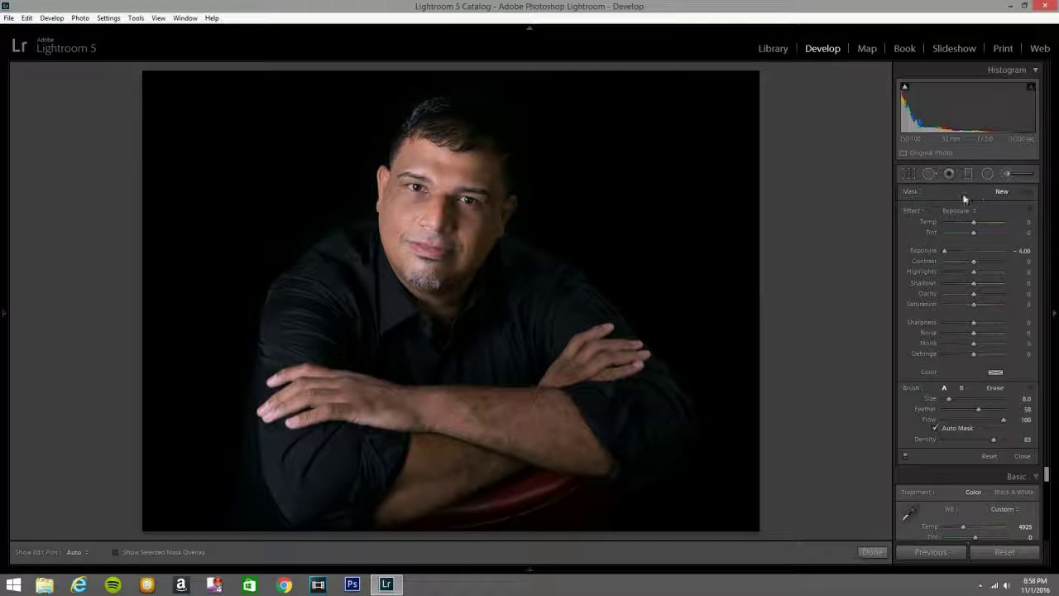
{"action": "left_click", "coordinate": [226, 111]}
{"action": "key", "text": "h"}
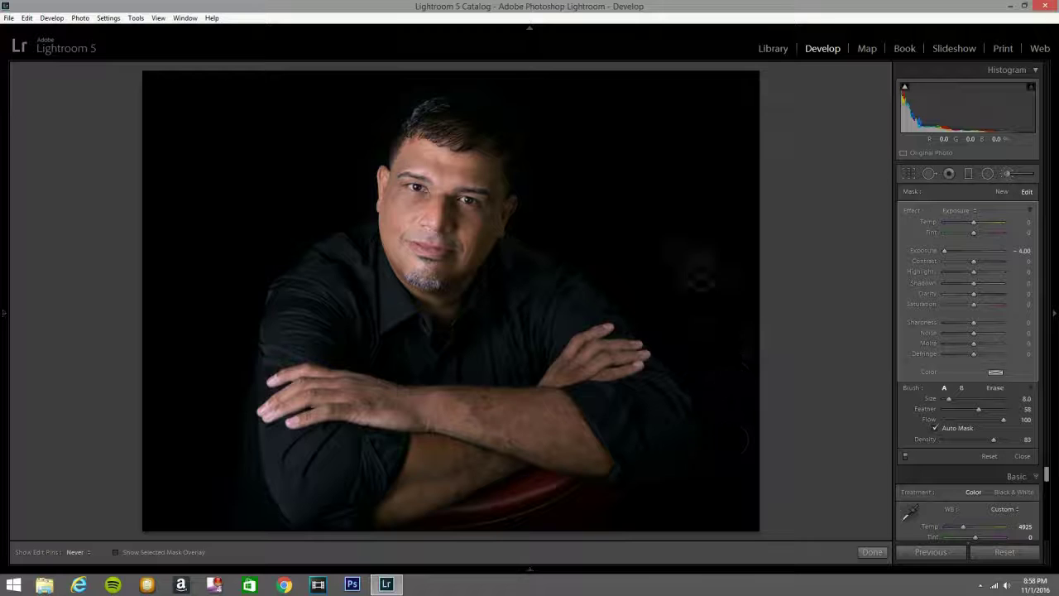
{"action": "key", "text": "h"}
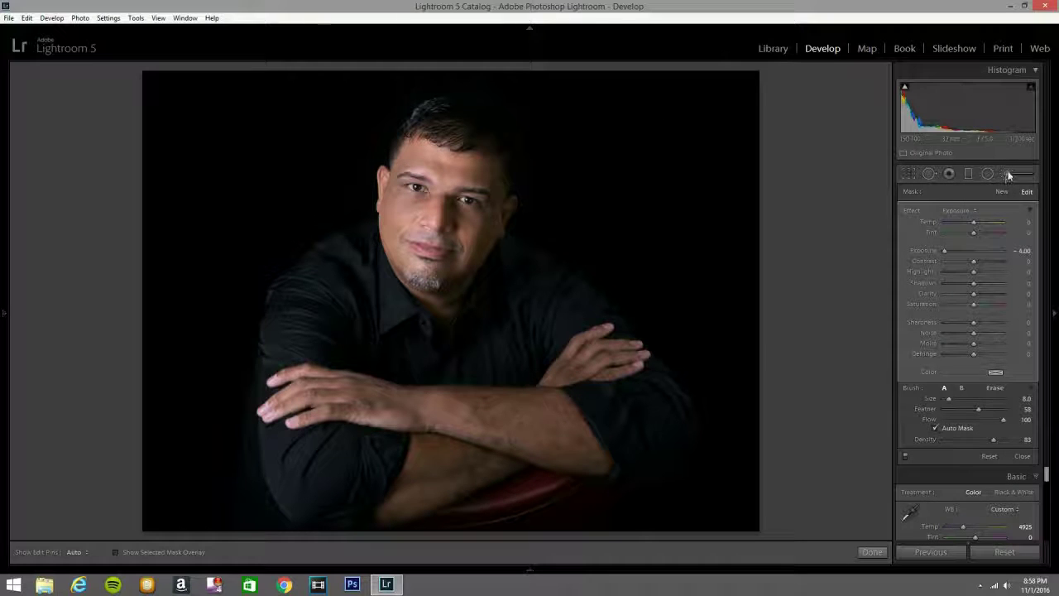
{"action": "left_click", "coordinate": [1008, 173]}
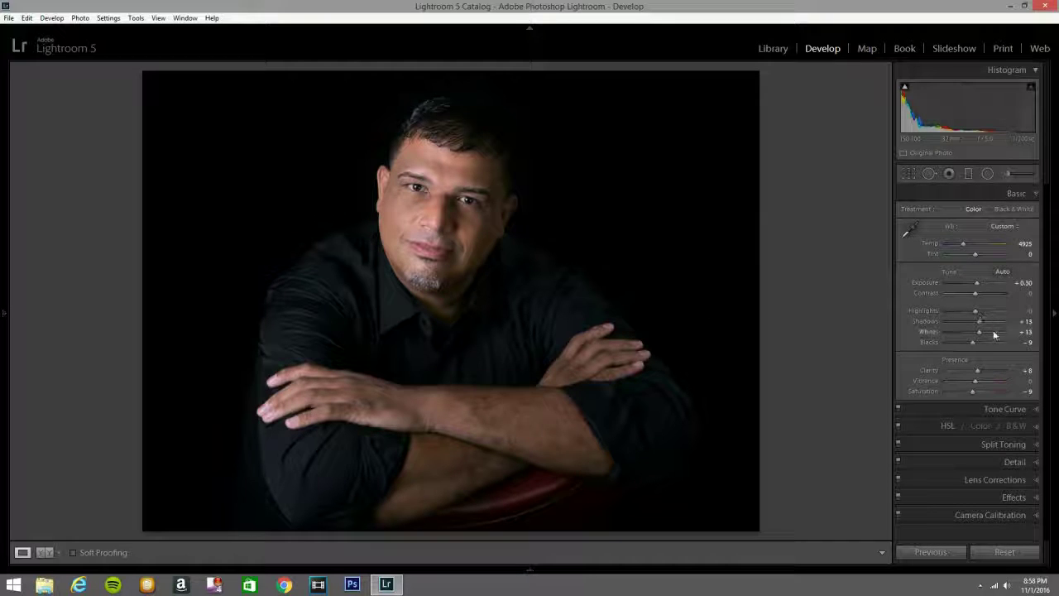
Step: Set up a new skin-softening brush with Clarity -45, Sharpness 21 and Exposure 0
{"action": "left_click", "coordinate": [1011, 173]}
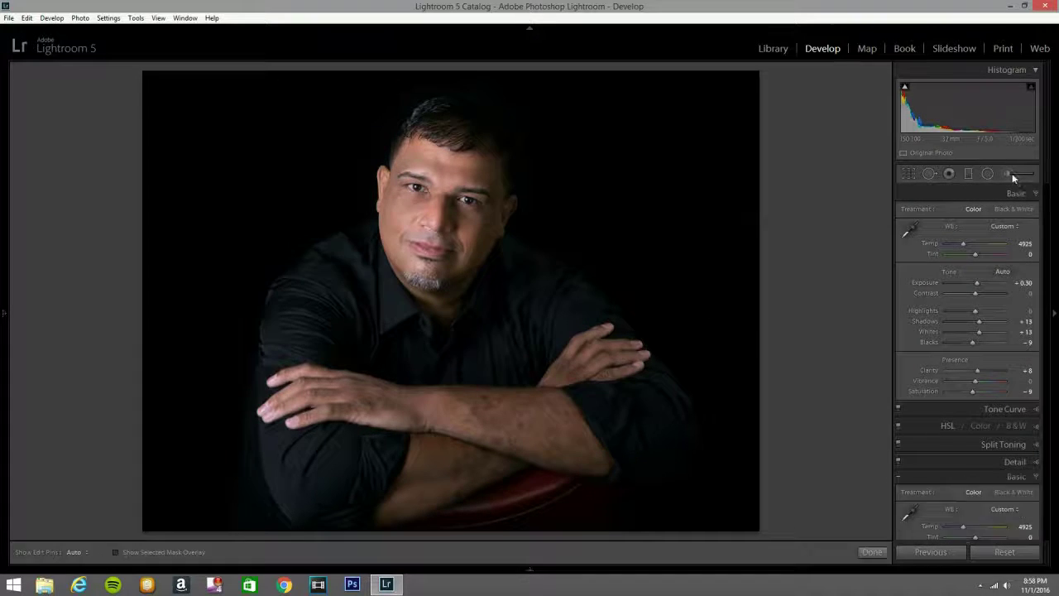
{"action": "left_click", "coordinate": [972, 213]}
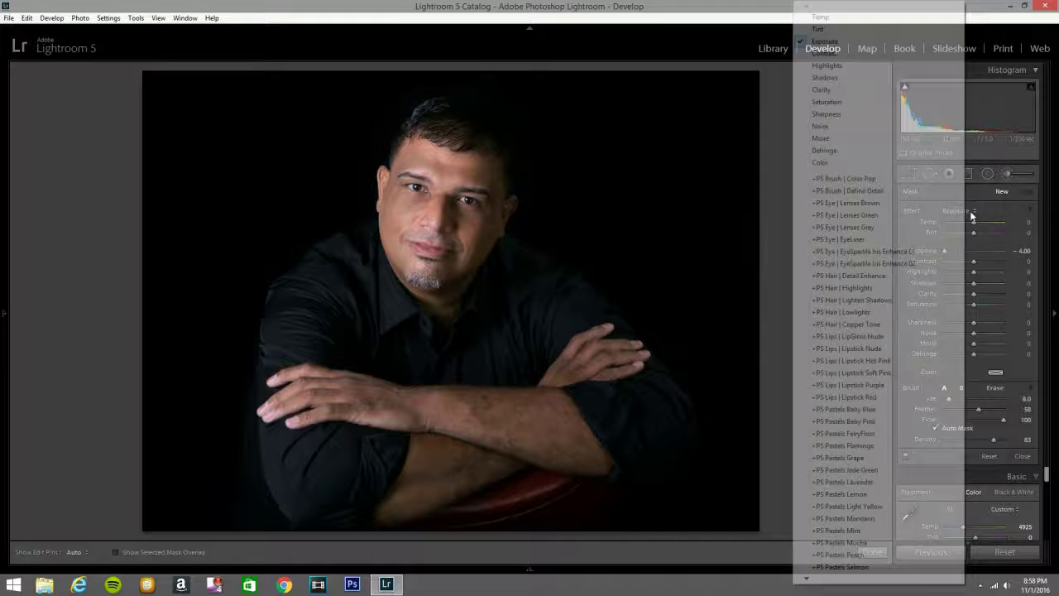
{"action": "left_click", "coordinate": [873, 89]}
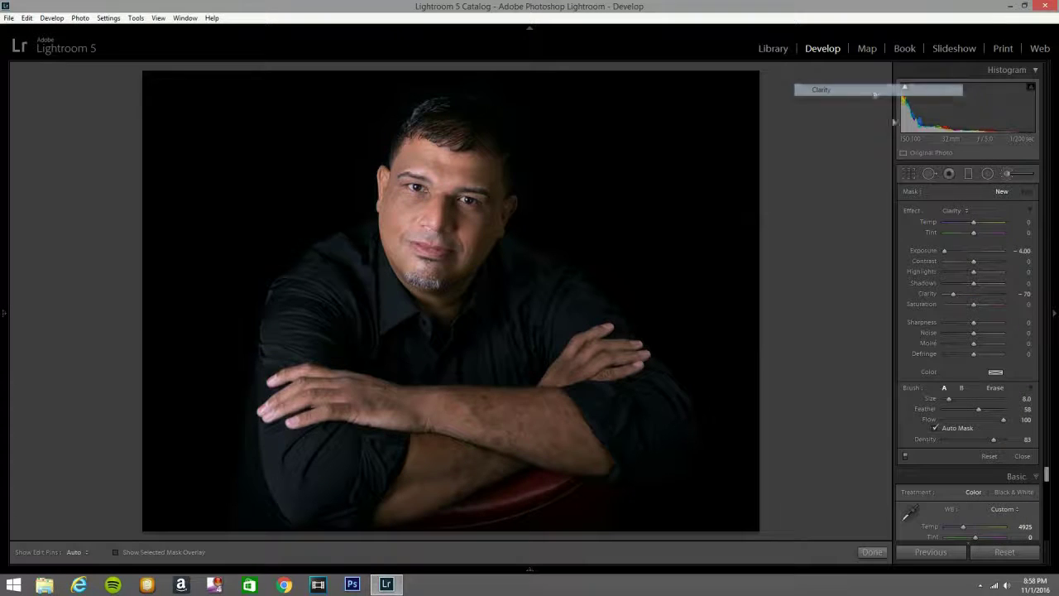
{"action": "left_click_drag", "start_coordinate": [956, 297], "coordinate": [961, 296]}
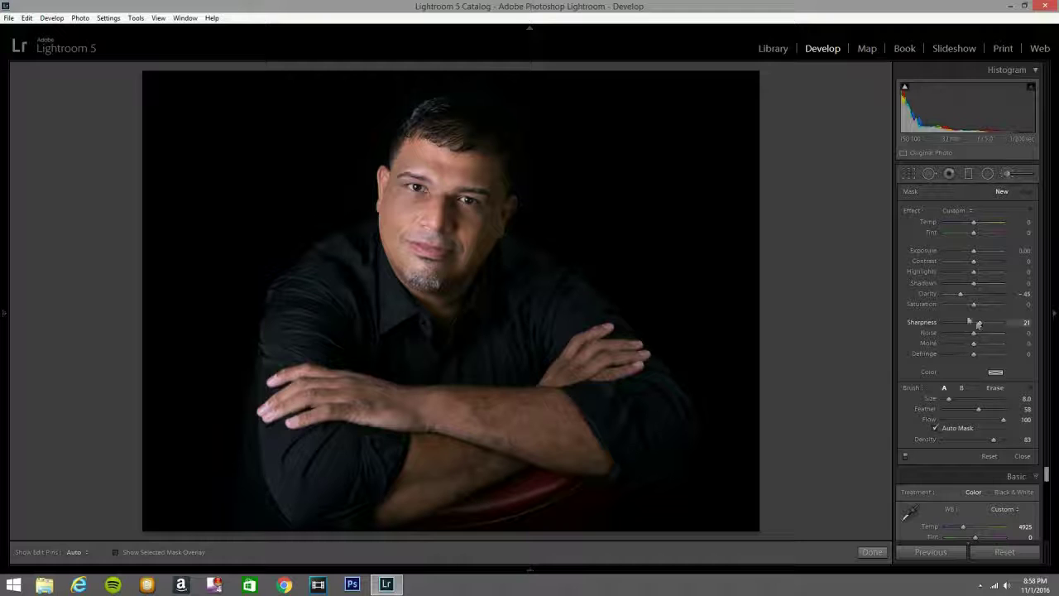
Step: Paint the softening adjustment over the subject's forehead, nose and upper cheek in a closer view
{"action": "key", "text": "z"}
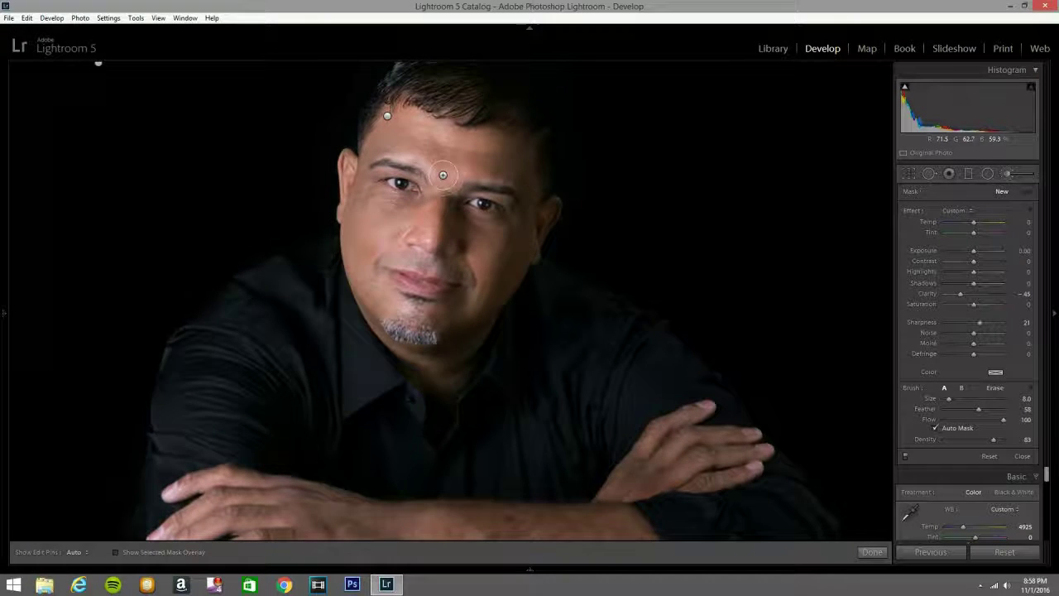
{"action": "key", "text": "h"}
{"action": "mouse_move", "coordinate": [497, 163]}
{"action": "left_mouse_down"}
{"action": "mouse_move", "coordinate": [525, 184]}
{"action": "mouse_move", "coordinate": [494, 149]}
{"action": "left_mouse_up"}
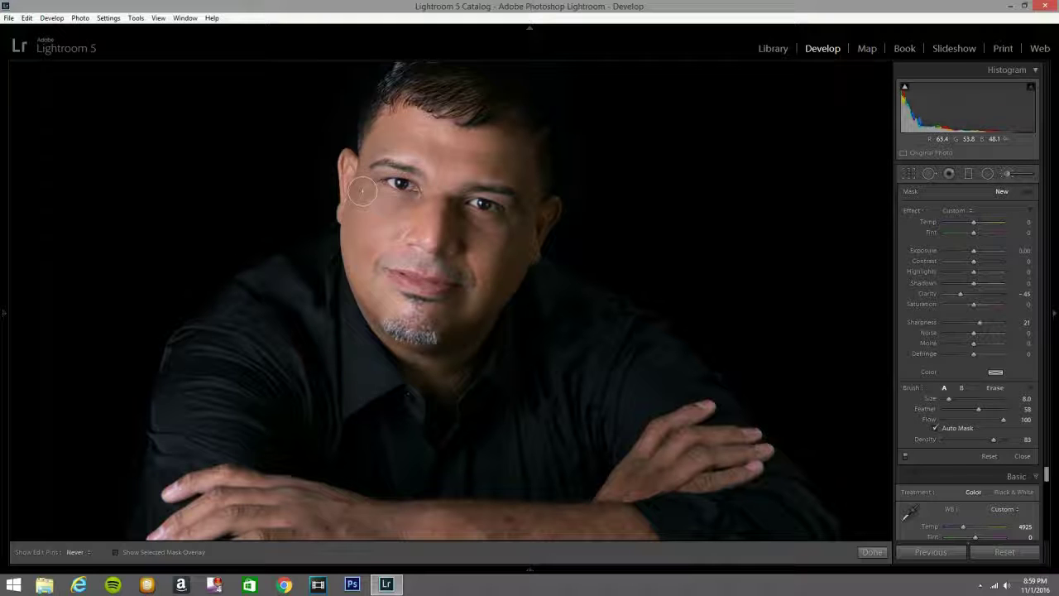
{"action": "key", "text": "h"}
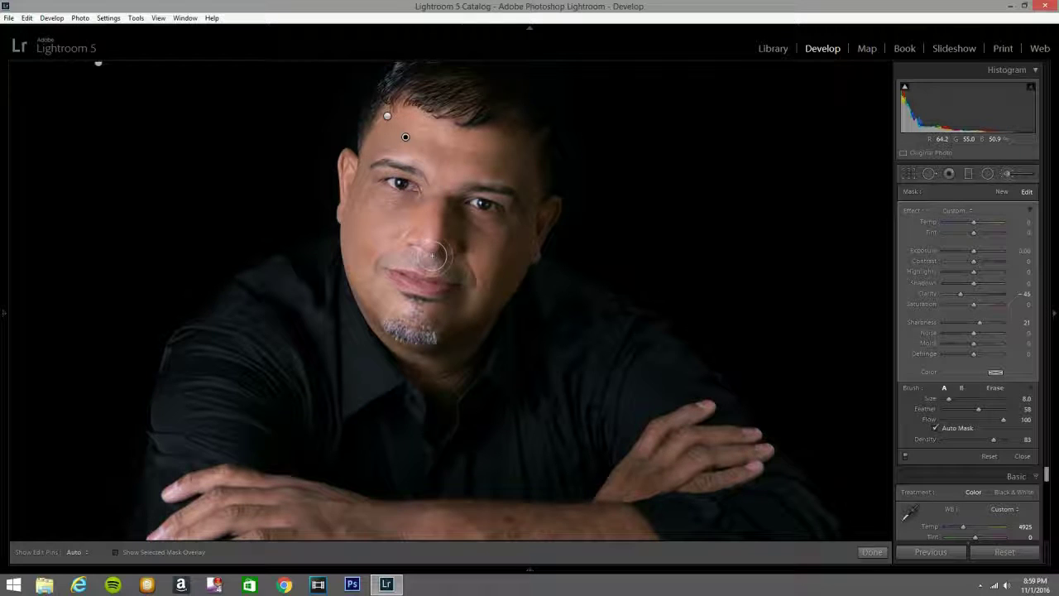
Step: Show the mask overlay and extend the softening mask over the cheeks, chin and neck with the brush reduced to size 4
{"action": "key", "text": "bracketleft"}
{"action": "key", "text": "o"}
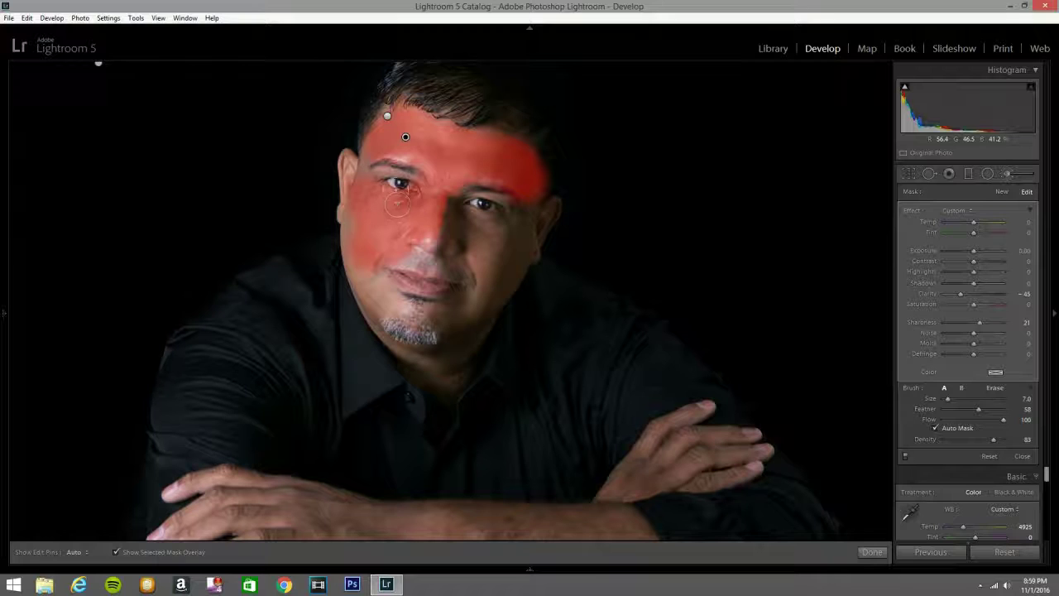
{"action": "key", "text": "bracketleft"}
{"action": "key", "text": "bracketleft"}
{"action": "key", "text": "bracketleft"}
{"action": "key", "text": "h"}
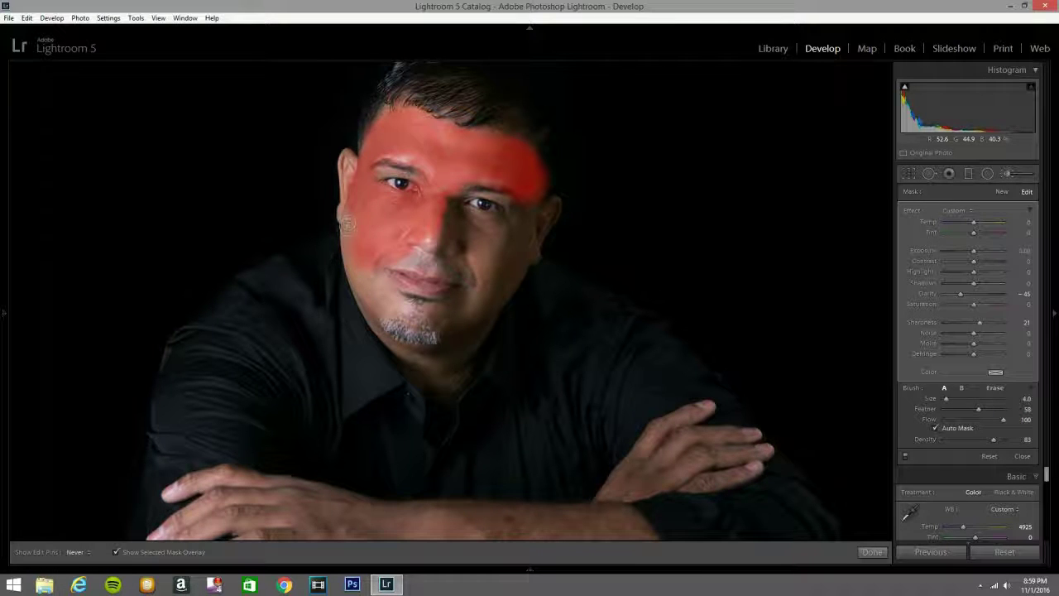
{"action": "left_click_drag", "start_coordinate": [351, 265], "coordinate": [374, 303]}
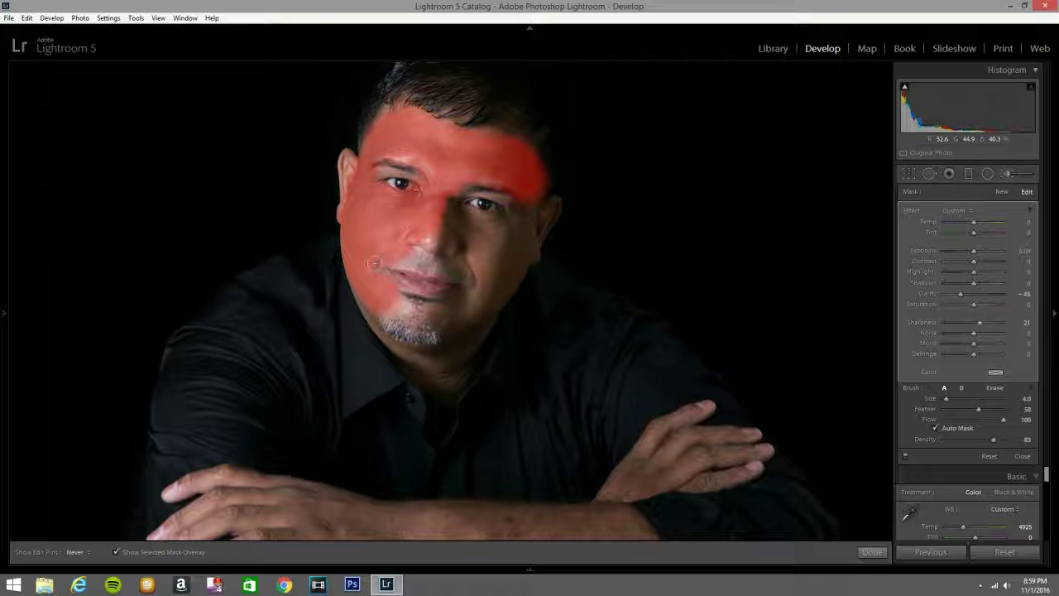
{"action": "mouse_move", "coordinate": [431, 249]}
{"action": "left_mouse_down"}
{"action": "mouse_move", "coordinate": [454, 219]}
{"action": "mouse_move", "coordinate": [459, 238]}
{"action": "mouse_move", "coordinate": [452, 204]}
{"action": "mouse_move", "coordinate": [480, 236]}
{"action": "mouse_move", "coordinate": [513, 230]}
{"action": "mouse_move", "coordinate": [466, 234]}
{"action": "mouse_move", "coordinate": [496, 230]}
{"action": "mouse_move", "coordinate": [454, 220]}
{"action": "mouse_move", "coordinate": [506, 226]}
{"action": "mouse_move", "coordinate": [517, 210]}
{"action": "mouse_move", "coordinate": [519, 228]}
{"action": "mouse_move", "coordinate": [527, 207]}
{"action": "mouse_move", "coordinate": [523, 253]}
{"action": "mouse_move", "coordinate": [518, 240]}
{"action": "mouse_move", "coordinate": [495, 275]}
{"action": "mouse_move", "coordinate": [476, 253]}
{"action": "mouse_move", "coordinate": [479, 285]}
{"action": "mouse_move", "coordinate": [485, 259]}
{"action": "mouse_move", "coordinate": [474, 246]}
{"action": "mouse_move", "coordinate": [473, 282]}
{"action": "mouse_move", "coordinate": [483, 284]}
{"action": "mouse_move", "coordinate": [472, 310]}
{"action": "mouse_move", "coordinate": [453, 319]}
{"action": "mouse_move", "coordinate": [456, 311]}
{"action": "mouse_move", "coordinate": [461, 326]}
{"action": "mouse_move", "coordinate": [488, 307]}
{"action": "mouse_move", "coordinate": [515, 254]}
{"action": "mouse_move", "coordinate": [505, 291]}
{"action": "mouse_move", "coordinate": [485, 308]}
{"action": "mouse_move", "coordinate": [519, 261]}
{"action": "mouse_move", "coordinate": [507, 278]}
{"action": "mouse_move", "coordinate": [458, 270]}
{"action": "mouse_move", "coordinate": [440, 245]}
{"action": "left_mouse_up"}
{"action": "mouse_move", "coordinate": [393, 298]}
{"action": "left_mouse_down"}
{"action": "mouse_move", "coordinate": [361, 290]}
{"action": "mouse_move", "coordinate": [365, 319]}
{"action": "mouse_move", "coordinate": [434, 370]}
{"action": "mouse_move", "coordinate": [472, 315]}
{"action": "mouse_move", "coordinate": [452, 392]}
{"action": "mouse_move", "coordinate": [475, 319]}
{"action": "mouse_move", "coordinate": [435, 402]}
{"action": "mouse_move", "coordinate": [414, 372]}
{"action": "mouse_move", "coordinate": [441, 382]}
{"action": "mouse_move", "coordinate": [420, 358]}
{"action": "mouse_move", "coordinate": [450, 338]}
{"action": "mouse_move", "coordinate": [427, 315]}
{"action": "mouse_move", "coordinate": [390, 307]}
{"action": "left_mouse_up"}
{"action": "key", "text": "h"}
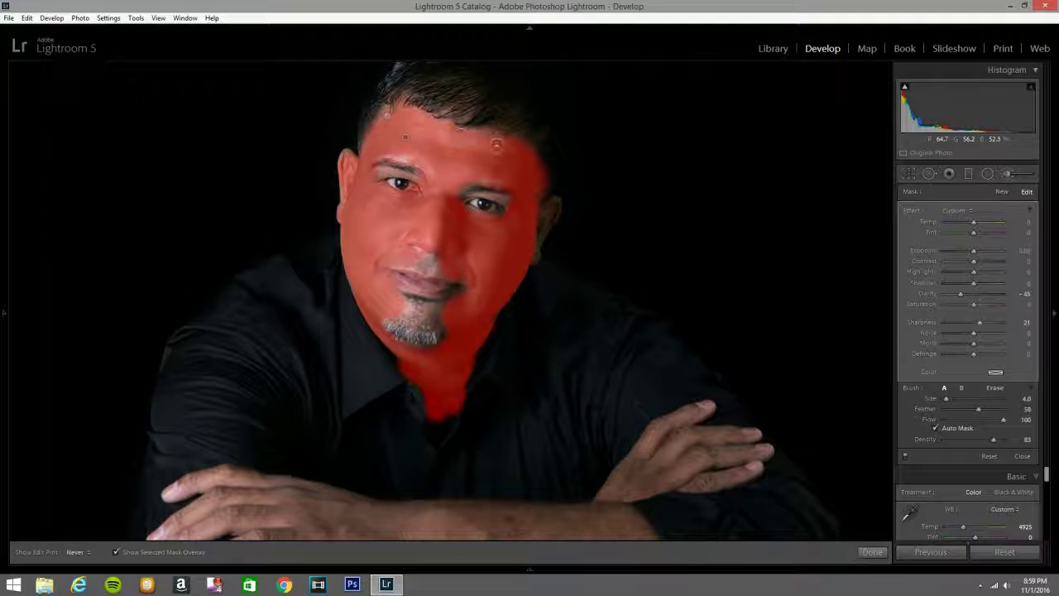
Step: Fill in the softening mask around the eye on the shadowed side of the face with a size 3 brush
{"action": "scroll", "coordinate": [509, 202], "scroll_direction": "down", "scroll_amount": 2}
{"action": "key", "text": "h"}
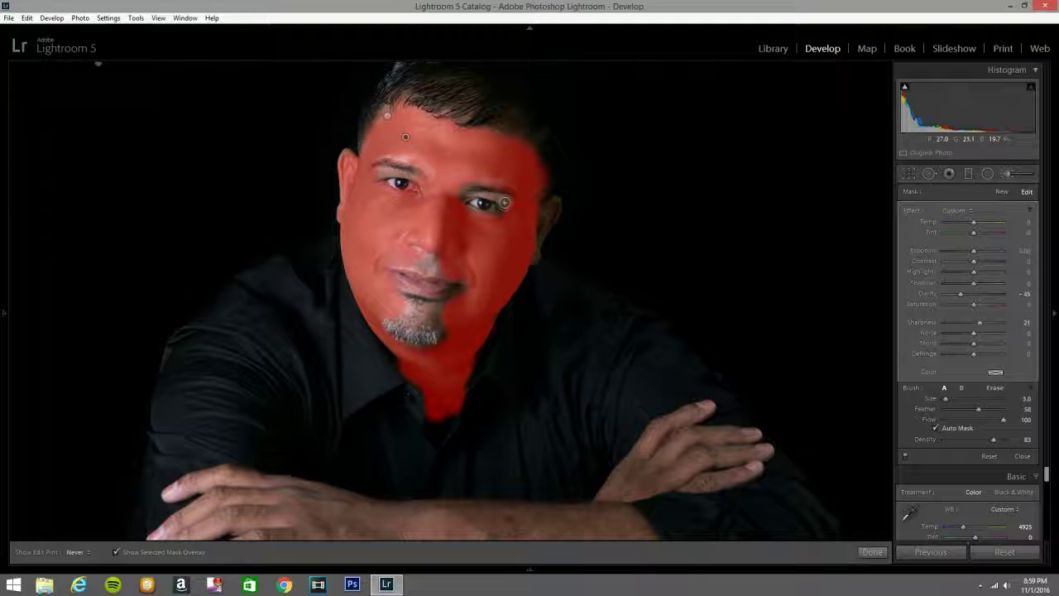
{"action": "left_click_drag", "start_coordinate": [494, 199], "coordinate": [483, 197]}
{"action": "key", "text": "h"}
Step: Erase the softening mask from the eye on the lit side of the face with a size 2 eraser brush
{"action": "left_click", "coordinate": [997, 387]}
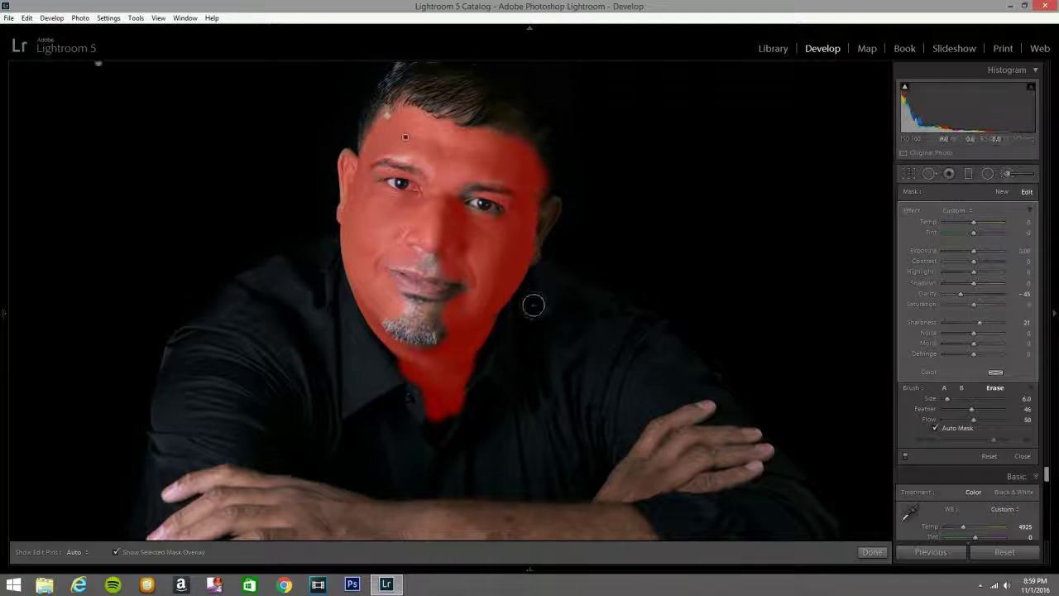
{"action": "key", "text": "h"}
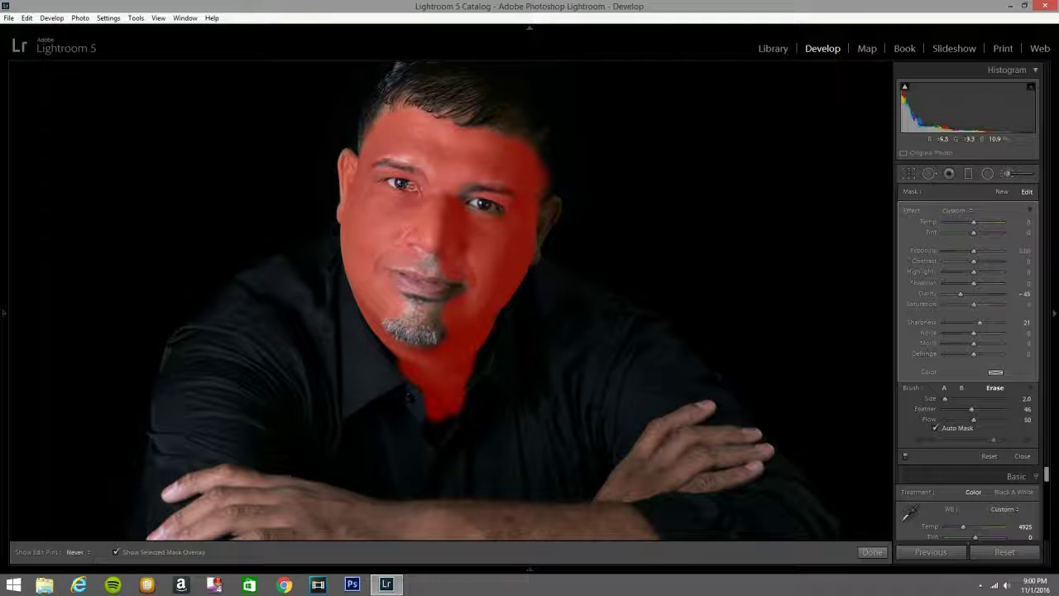
{"action": "left_click_drag", "start_coordinate": [416, 189], "coordinate": [405, 185]}
{"action": "key", "text": "h"}
{"action": "key", "text": "h"}
{"action": "key", "text": "h"}
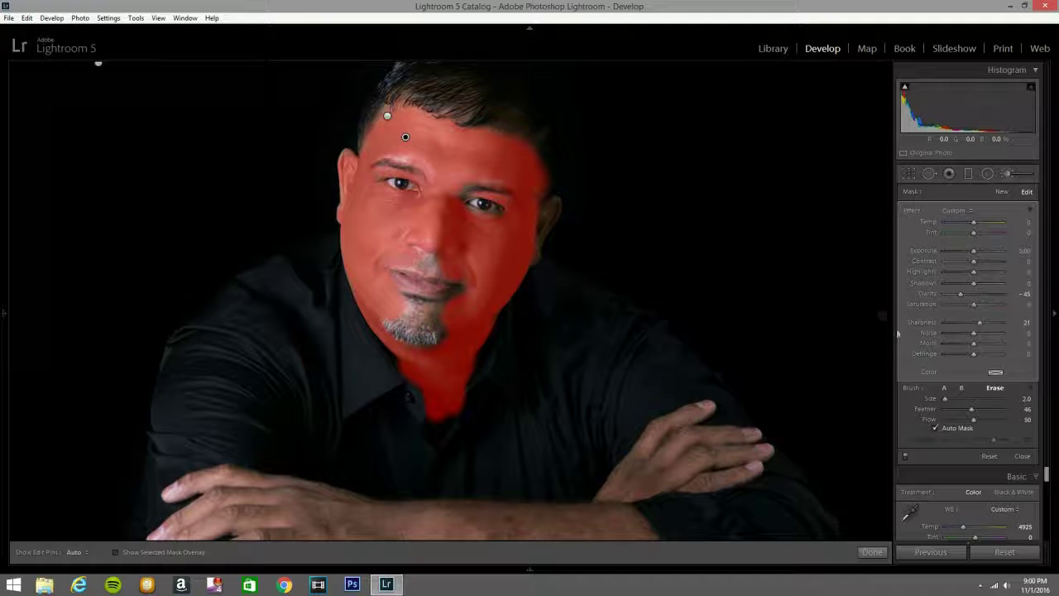
Step: Hide the mask overlay, set the softening adjustment's Exposure to 0.23, and finish the brush with the whole photo in view
{"action": "left_click", "coordinate": [945, 388]}
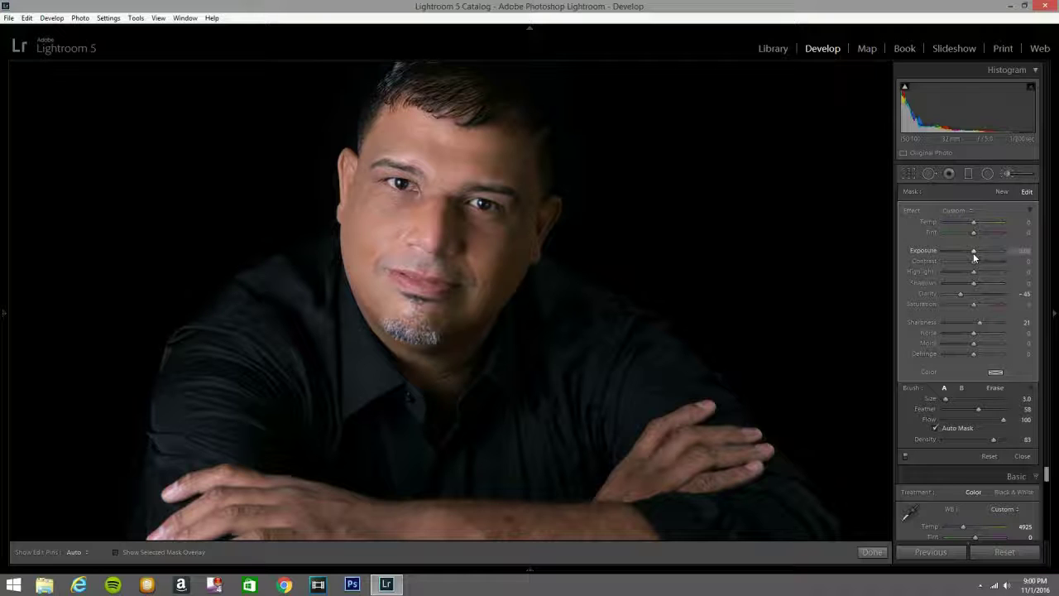
{"action": "left_click_drag", "start_coordinate": [973, 252], "coordinate": [974, 252]}
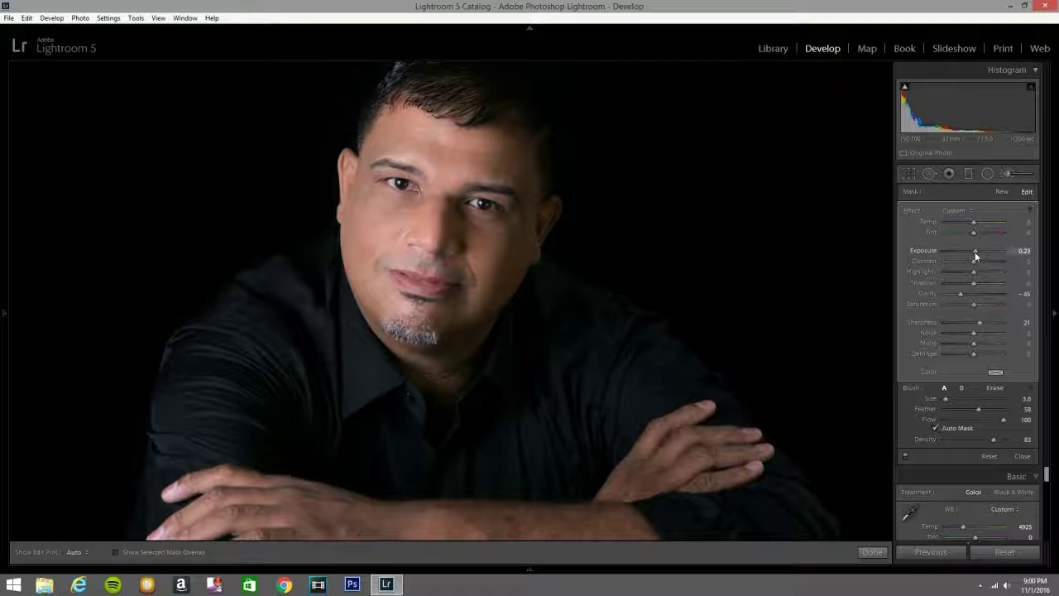
{"action": "left_click", "coordinate": [1008, 174]}
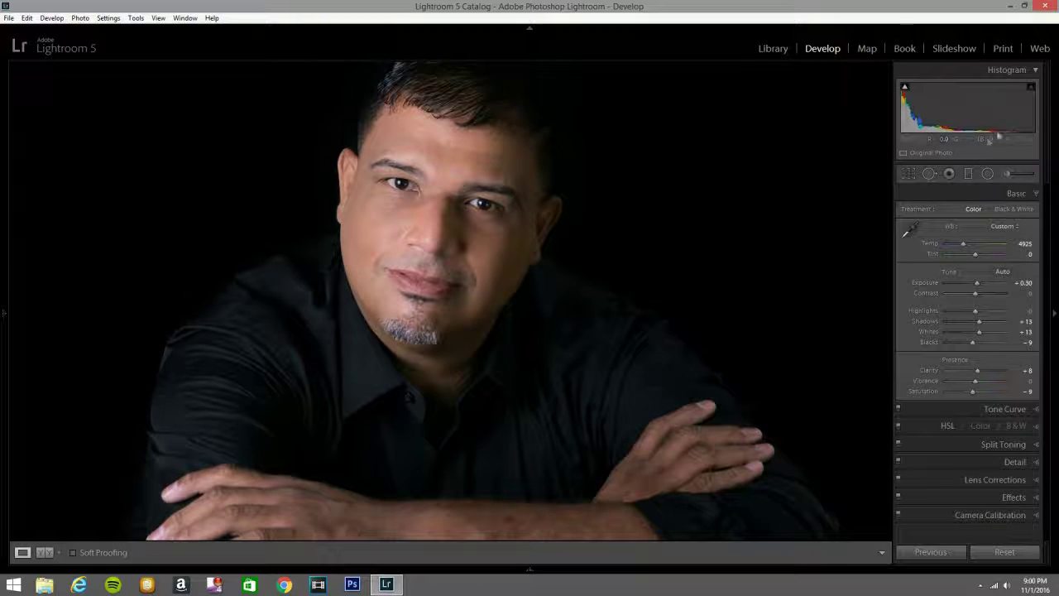
{"action": "left_click", "coordinate": [451, 226]}
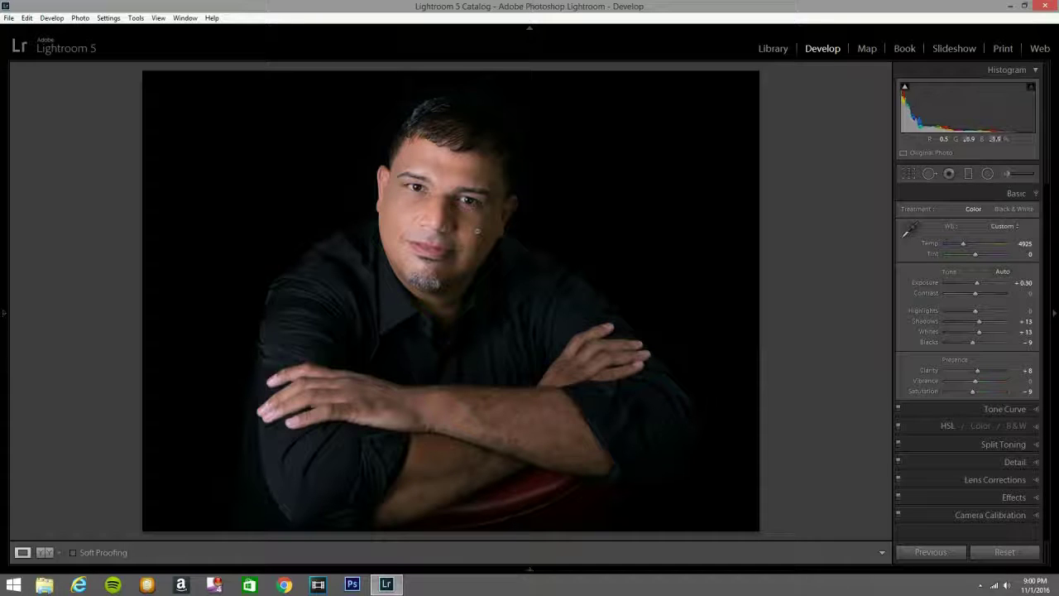
Step: Darken the hair with a new size 5 adjustment brush using the Exposure effect at −1.06, and finish the brush
{"action": "left_click", "coordinate": [1007, 173]}
{"action": "left_click", "coordinate": [970, 212]}
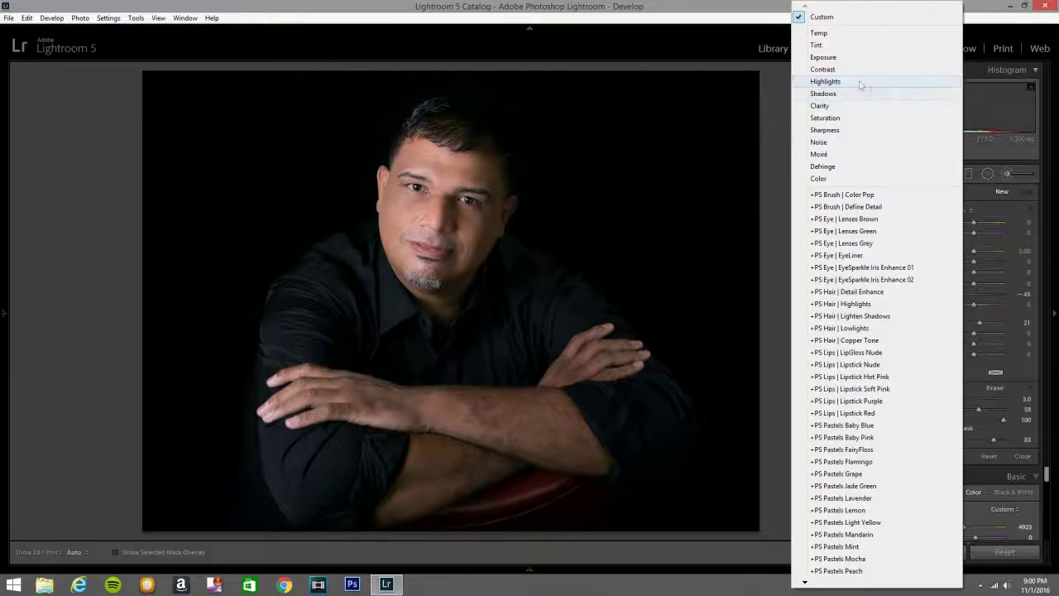
{"action": "left_click", "coordinate": [847, 58]}
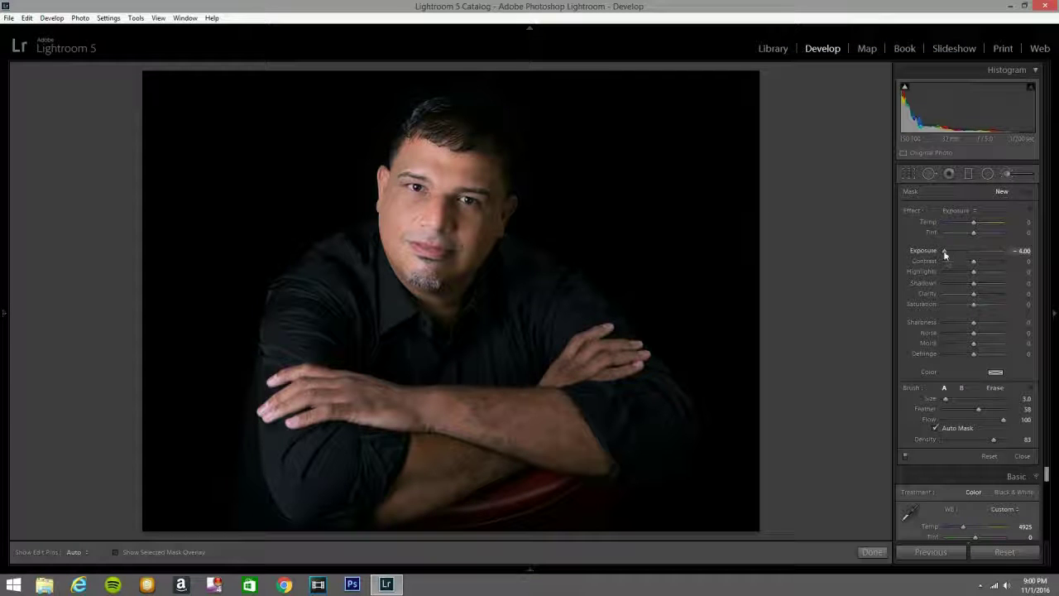
{"action": "left_click_drag", "start_coordinate": [966, 252], "coordinate": [968, 252]}
{"action": "scroll", "coordinate": [455, 135], "scroll_direction": "up", "scroll_amount": 2}
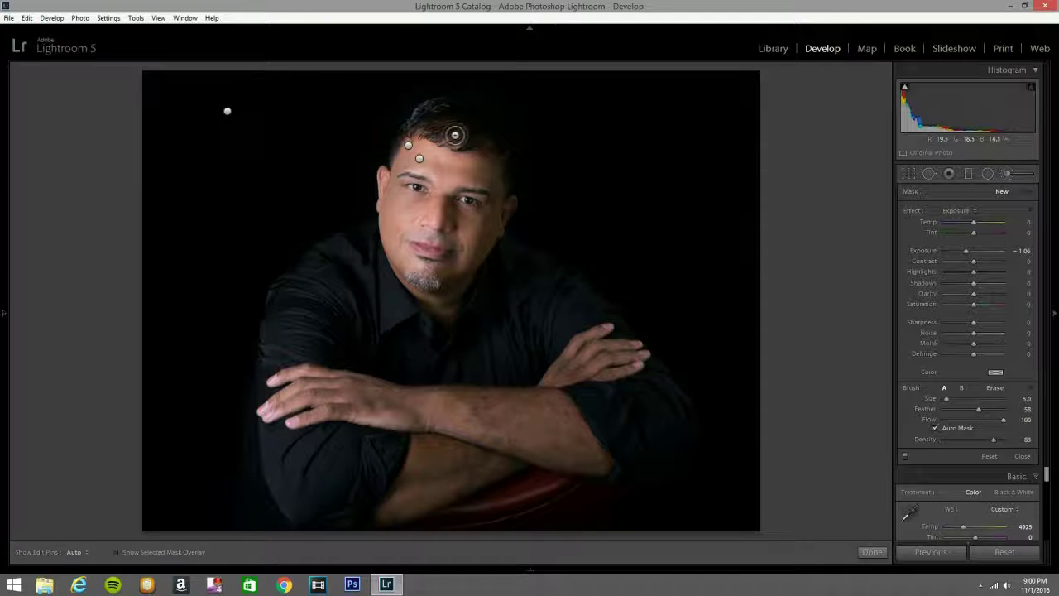
{"action": "key", "text": "h"}
{"action": "mouse_move", "coordinate": [457, 129]}
{"action": "left_mouse_down"}
{"action": "mouse_move", "coordinate": [431, 120]}
{"action": "mouse_move", "coordinate": [448, 110]}
{"action": "mouse_move", "coordinate": [440, 125]}
{"action": "mouse_move", "coordinate": [504, 147]}
{"action": "mouse_move", "coordinate": [493, 135]}
{"action": "mouse_move", "coordinate": [433, 130]}
{"action": "mouse_move", "coordinate": [456, 108]}
{"action": "mouse_move", "coordinate": [429, 125]}
{"action": "mouse_move", "coordinate": [488, 139]}
{"action": "left_mouse_up"}
{"action": "left_click", "coordinate": [1010, 175]}
Step: Prepare a new adjustment brush with Exposure −0.23, Contrast 25, Clarity −100 and Sharpness −100
{"action": "left_click", "coordinate": [1010, 175]}
{"action": "left_click", "coordinate": [959, 211]}
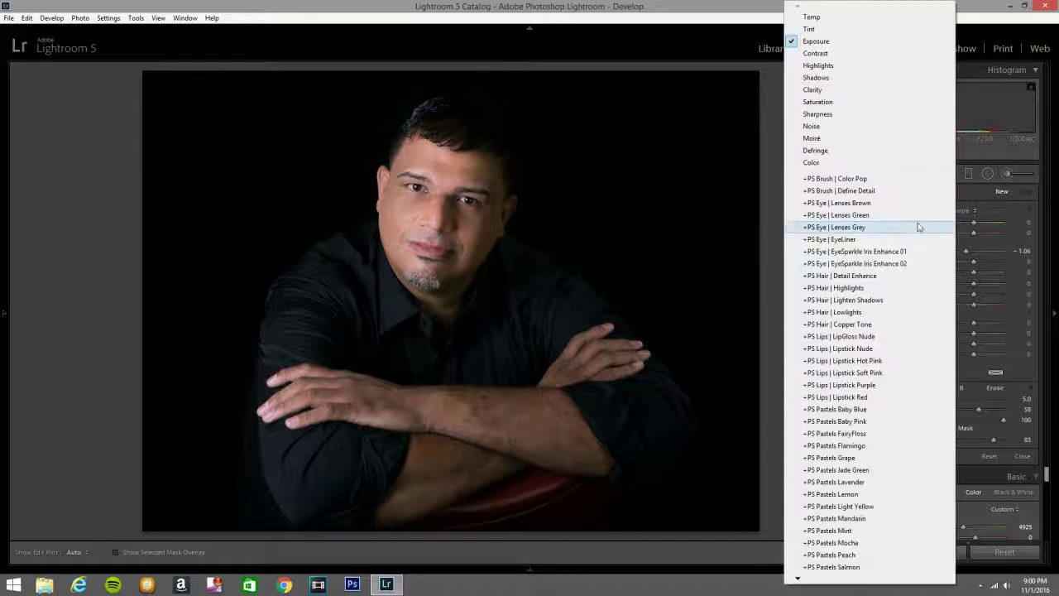
{"action": "left_click", "coordinate": [846, 91]}
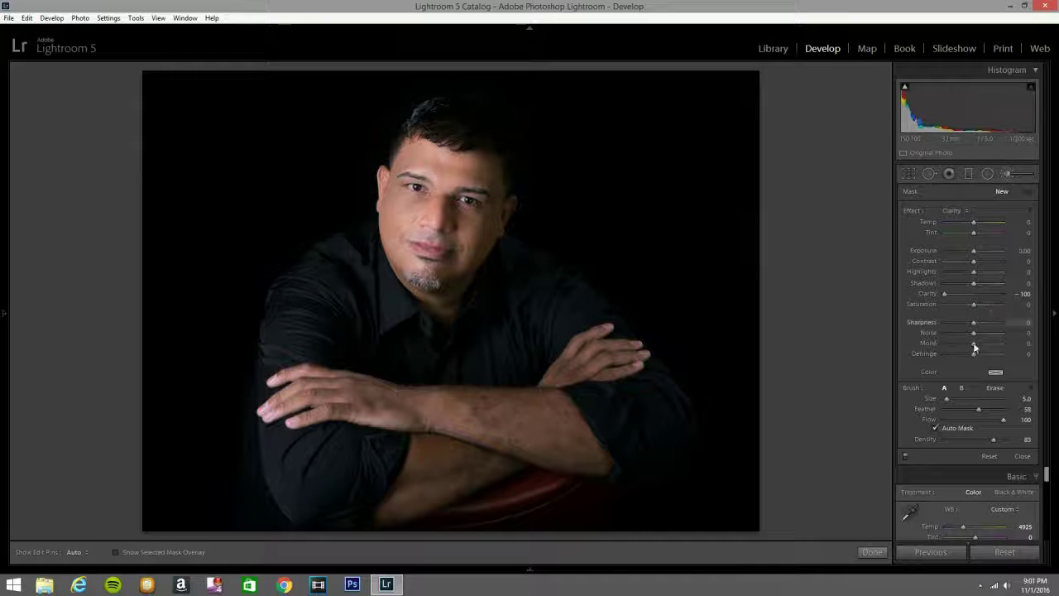
{"action": "type", "text": "-100"}
{"action": "key", "text": "Return"}
{"action": "left_click_drag", "start_coordinate": [973, 254], "coordinate": [972, 254]}
{"action": "left_click", "coordinate": [981, 260]}
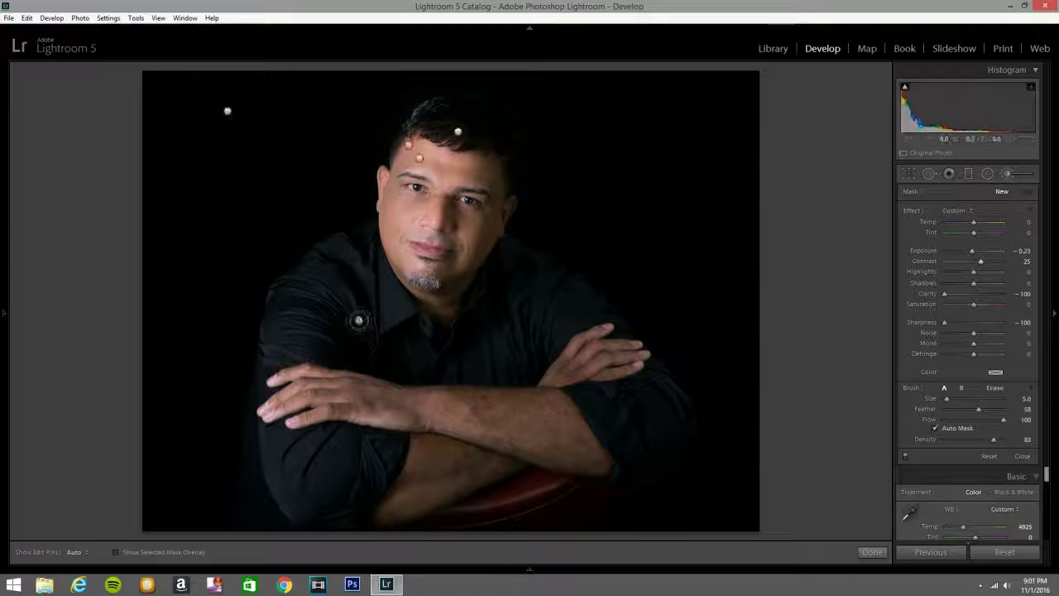
Step: Paint the darkening and softening adjustment over the black shirt and both sleeves with a size 9 brush
{"action": "scroll", "coordinate": [326, 331], "scroll_direction": "up", "scroll_amount": 4}
{"action": "key", "text": "h"}
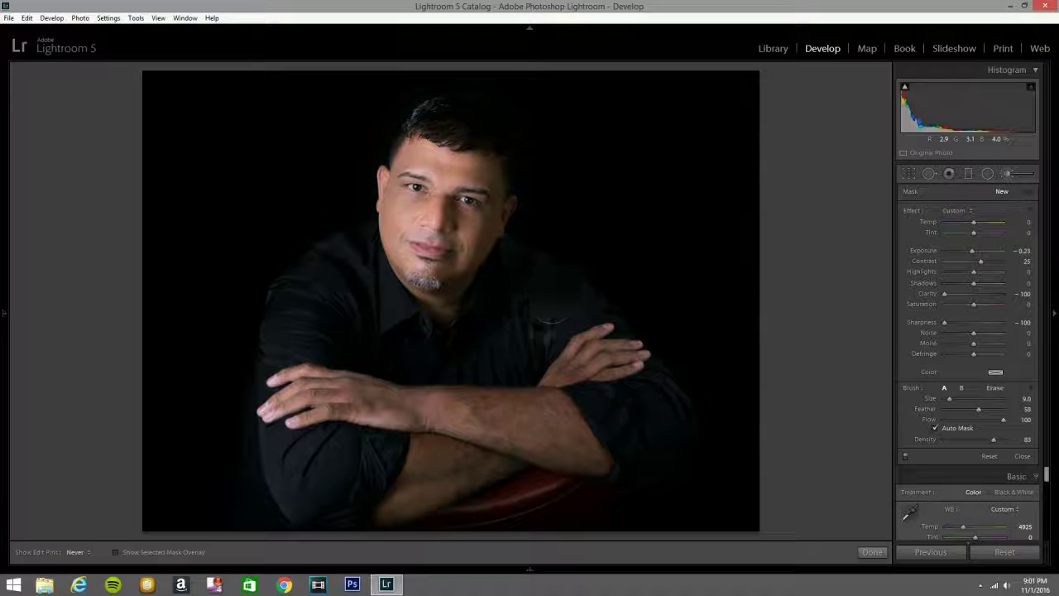
{"action": "mouse_move", "coordinate": [594, 390]}
{"action": "left_mouse_down"}
{"action": "mouse_move", "coordinate": [650, 441]}
{"action": "mouse_move", "coordinate": [667, 402]}
{"action": "mouse_move", "coordinate": [665, 433]}
{"action": "left_mouse_up"}
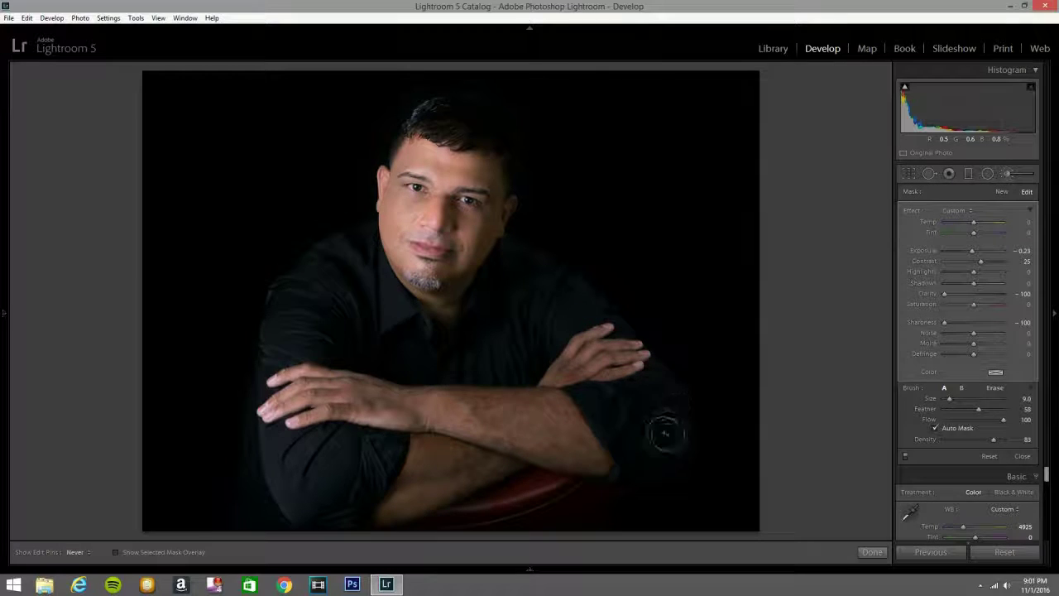
{"action": "mouse_move", "coordinate": [391, 463]}
{"action": "left_mouse_down"}
{"action": "mouse_move", "coordinate": [367, 450]}
{"action": "mouse_move", "coordinate": [327, 468]}
{"action": "mouse_move", "coordinate": [314, 493]}
{"action": "mouse_move", "coordinate": [286, 494]}
{"action": "mouse_move", "coordinate": [275, 469]}
{"action": "mouse_move", "coordinate": [258, 501]}
{"action": "mouse_move", "coordinate": [287, 500]}
{"action": "mouse_move", "coordinate": [334, 537]}
{"action": "mouse_move", "coordinate": [345, 475]}
{"action": "mouse_move", "coordinate": [329, 462]}
{"action": "mouse_move", "coordinate": [281, 461]}
{"action": "mouse_move", "coordinate": [256, 415]}
{"action": "mouse_move", "coordinate": [254, 376]}
{"action": "mouse_move", "coordinate": [300, 322]}
{"action": "mouse_move", "coordinate": [365, 348]}
{"action": "mouse_move", "coordinate": [353, 272]}
{"action": "mouse_move", "coordinate": [395, 341]}
{"action": "mouse_move", "coordinate": [486, 307]}
{"action": "mouse_move", "coordinate": [507, 276]}
{"action": "mouse_move", "coordinate": [481, 366]}
{"action": "mouse_move", "coordinate": [500, 259]}
{"action": "mouse_move", "coordinate": [544, 280]}
{"action": "mouse_move", "coordinate": [514, 280]}
{"action": "mouse_move", "coordinate": [526, 313]}
{"action": "left_mouse_up"}
{"action": "key", "text": "h"}
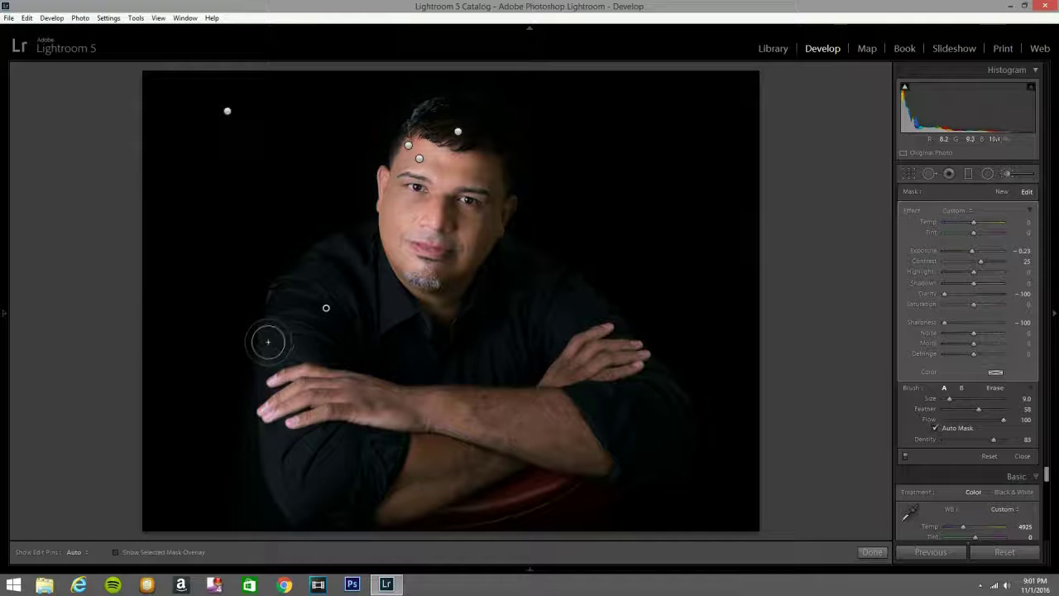
Step: Use the mask overlay to fill missed shirt areas by the raised hand and along the sleeve edge, reducing the brush to size 6
{"action": "key", "text": "o"}
{"action": "key", "text": "h"}
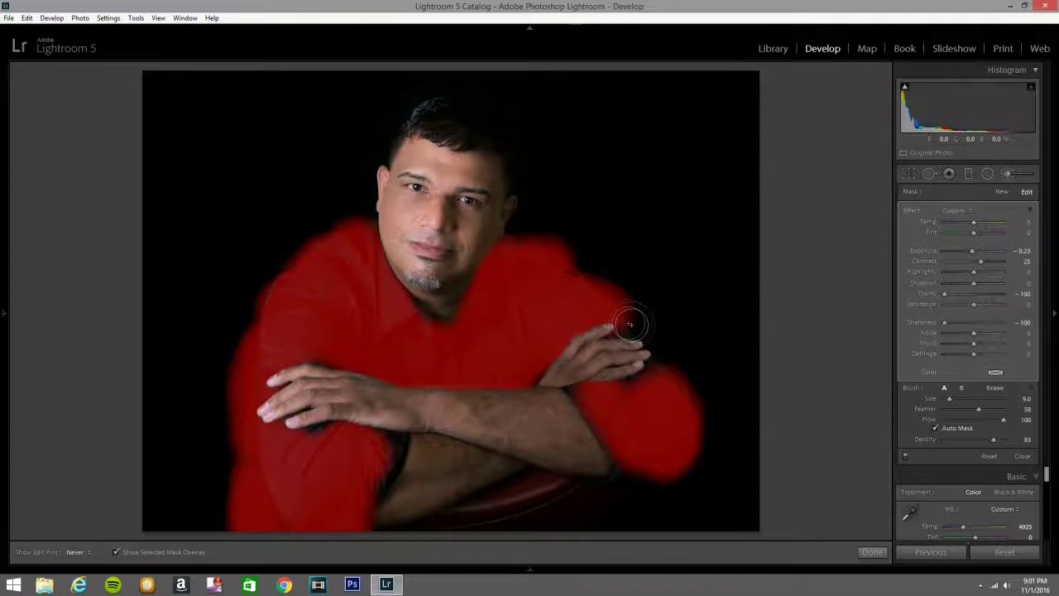
{"action": "key", "text": "h"}
{"action": "key", "text": "bracketleft"}
{"action": "key", "text": "bracketleft"}
{"action": "key", "text": "bracketleft"}
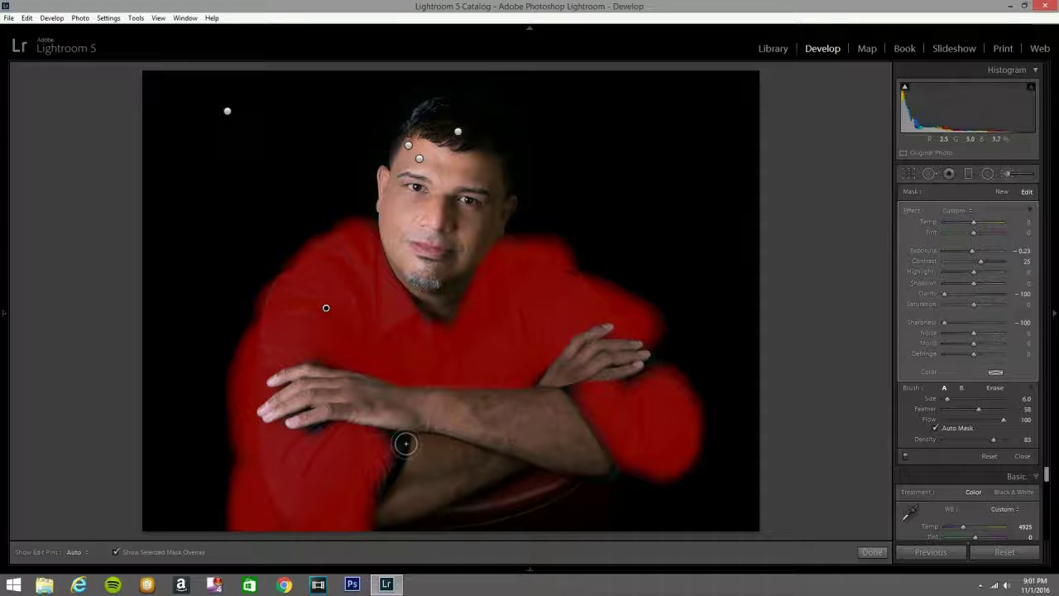
{"action": "key", "text": "h"}
{"action": "mouse_move", "coordinate": [396, 445]}
{"action": "left_mouse_down"}
{"action": "mouse_move", "coordinate": [382, 466]}
{"action": "mouse_move", "coordinate": [396, 439]}
{"action": "mouse_move", "coordinate": [366, 485]}
{"action": "left_mouse_up"}
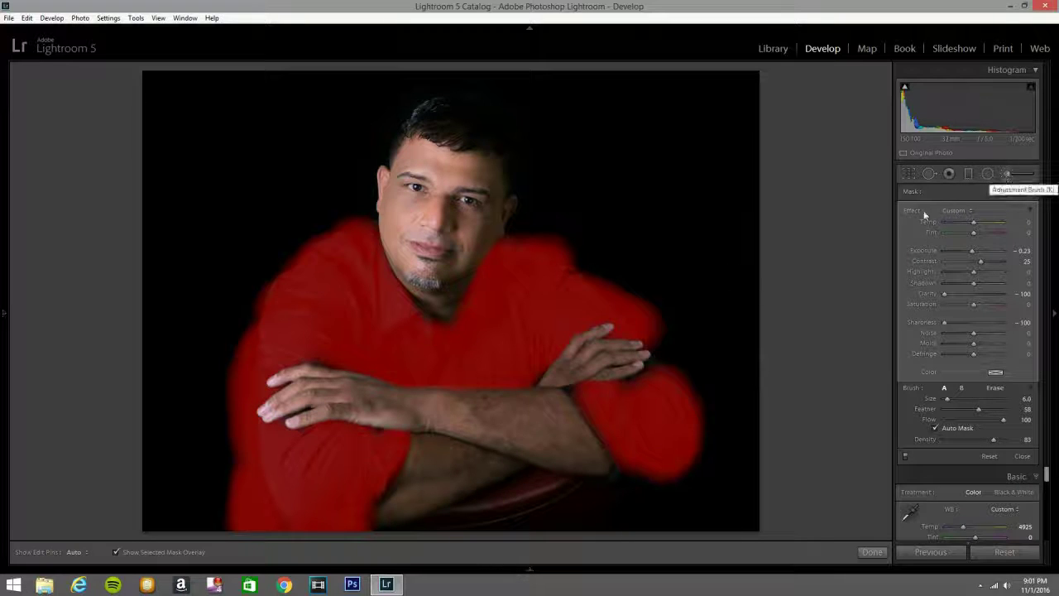
{"action": "key", "text": "o"}
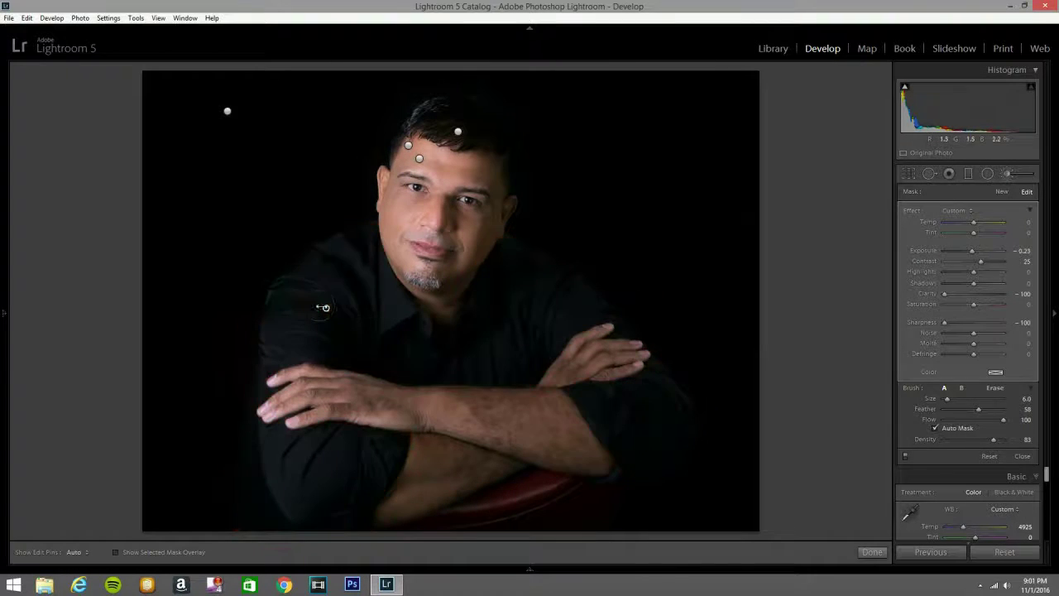
Step: Duplicate the shirt's brush adjustment to strengthen its effect, and finish the brush
{"action": "right_click", "coordinate": [326, 308]}
{"action": "left_click", "coordinate": [338, 317]}
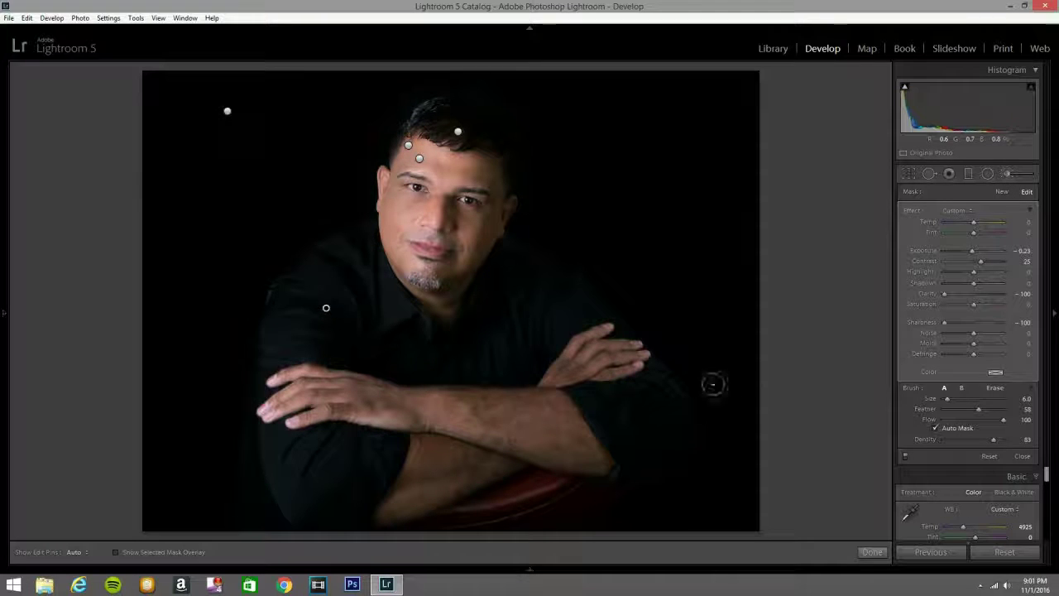
{"action": "left_click", "coordinate": [1009, 175]}
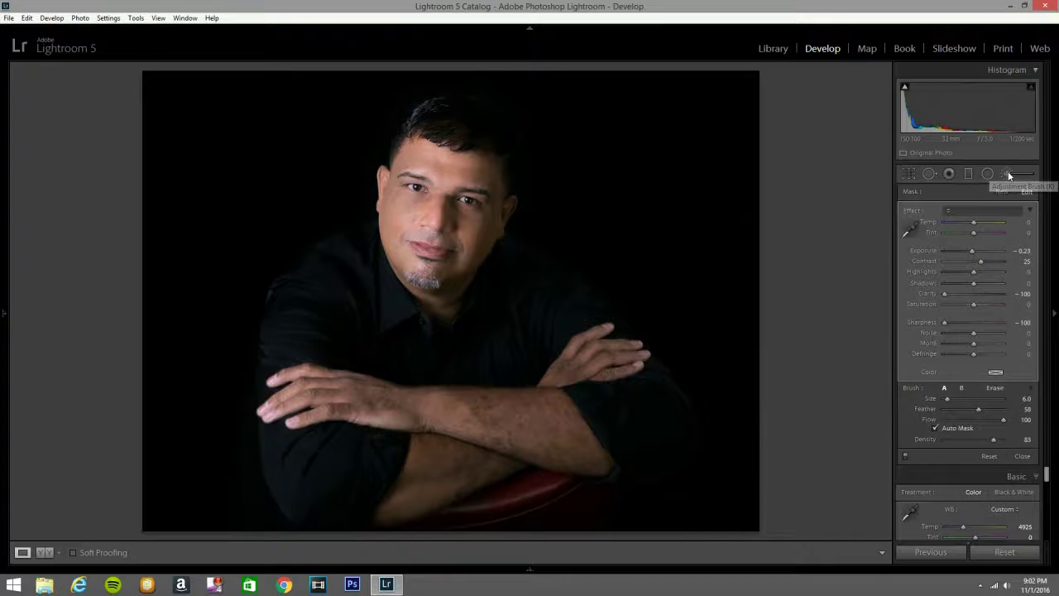
Step: Brighten the red chair below the arms with a new size 6 adjustment brush at Exposure 0.30
{"action": "left_click", "coordinate": [1009, 175]}
{"action": "left_click", "coordinate": [956, 210]}
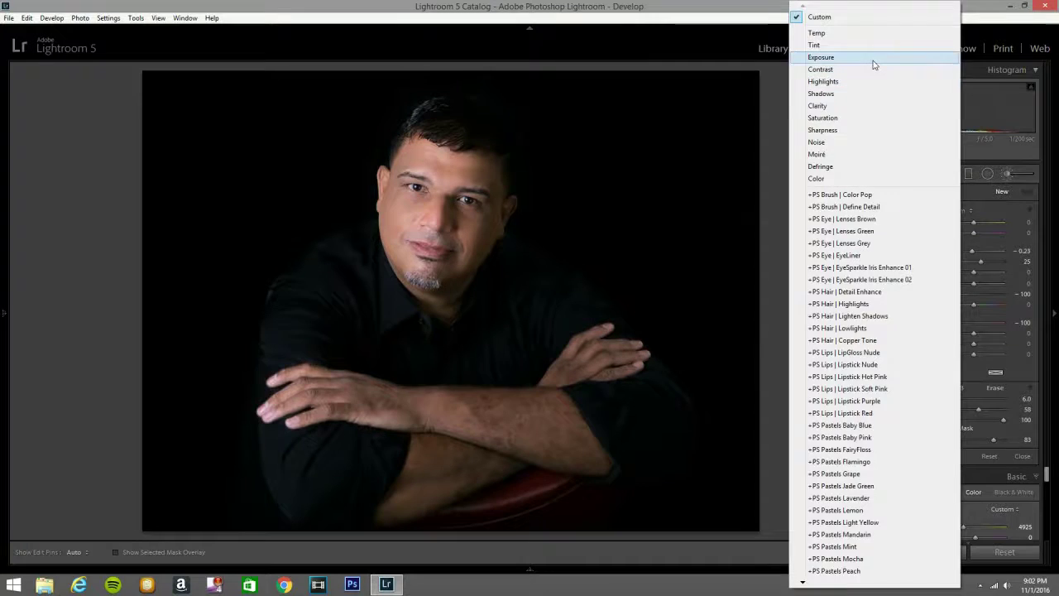
{"action": "left_click", "coordinate": [815, 58]}
{"action": "key", "text": "h"}
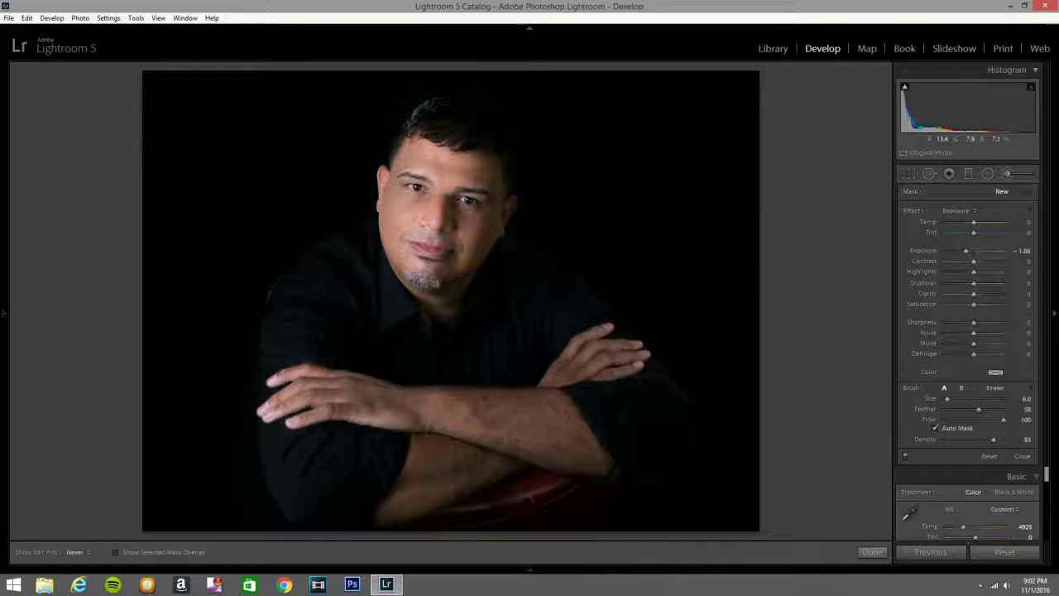
{"action": "key", "text": "h"}
{"action": "left_click_drag", "start_coordinate": [967, 252], "coordinate": [978, 248]}
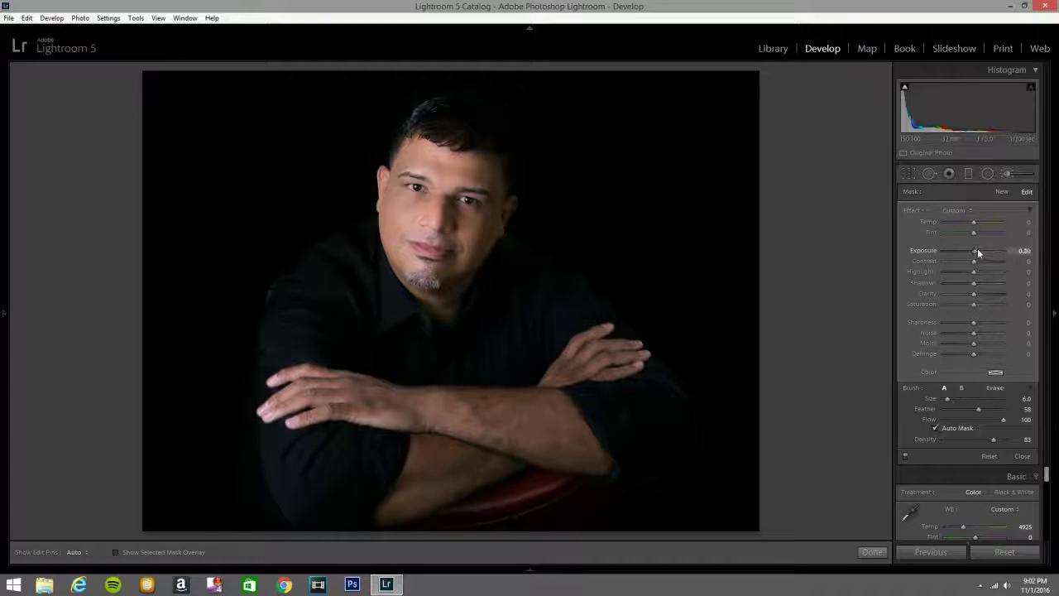
{"action": "key", "text": "h"}
{"action": "mouse_move", "coordinate": [528, 499]}
{"action": "left_mouse_down"}
{"action": "mouse_move", "coordinate": [456, 518]}
{"action": "mouse_move", "coordinate": [538, 499]}
{"action": "mouse_move", "coordinate": [527, 515]}
{"action": "mouse_move", "coordinate": [597, 516]}
{"action": "mouse_move", "coordinate": [445, 524]}
{"action": "mouse_move", "coordinate": [485, 508]}
{"action": "left_mouse_up"}
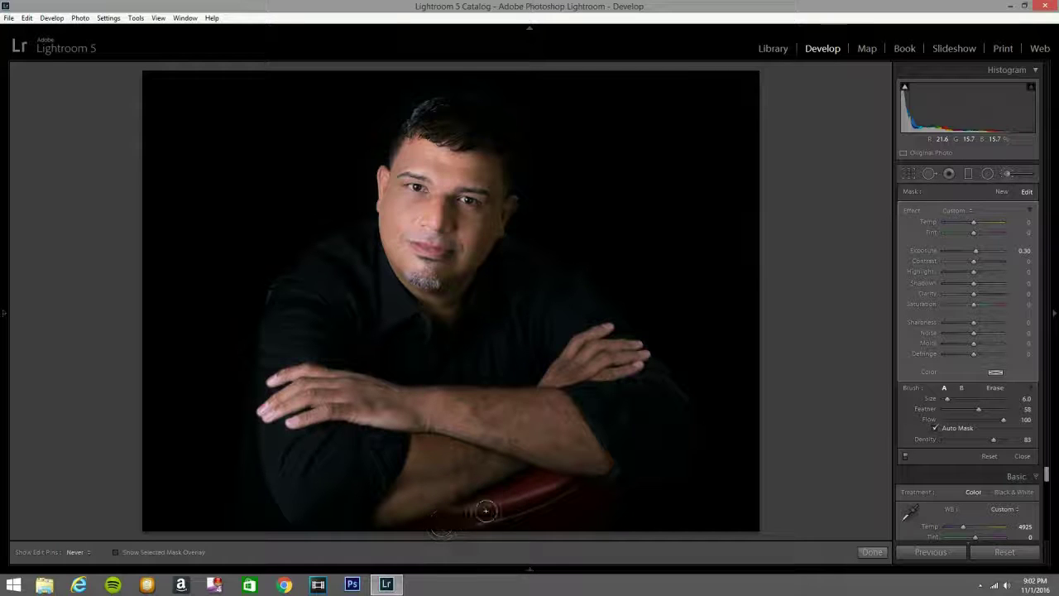
Step: Set the chair adjustment's Saturation to 100 and extend its mask over the lower chair with a size 3 brush
{"action": "left_click_drag", "start_coordinate": [973, 304], "coordinate": [1026, 307]}
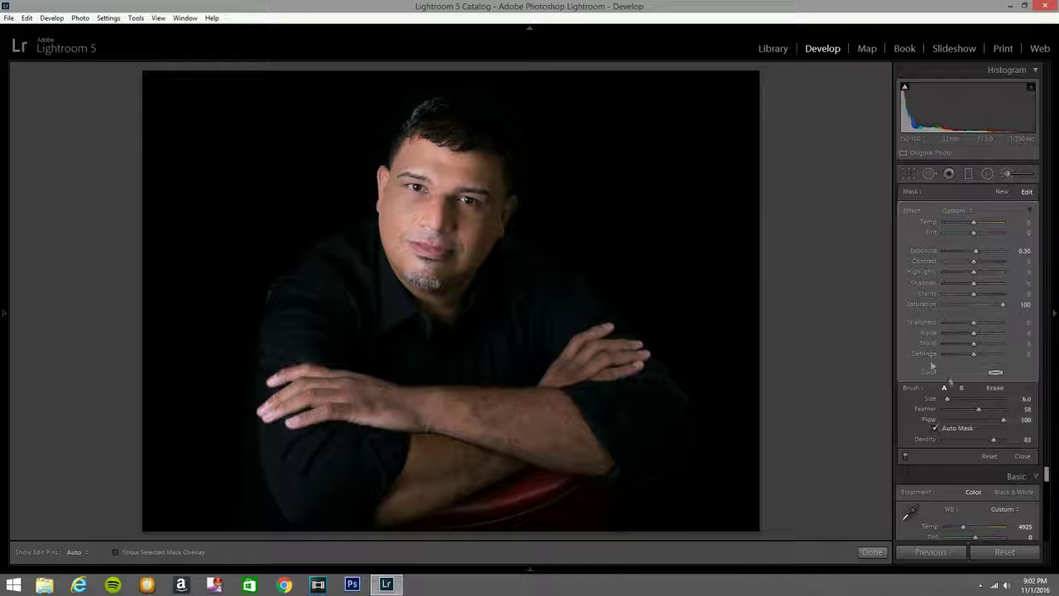
{"action": "scroll", "coordinate": [483, 513], "scroll_direction": "down", "scroll_amount": 1}
{"action": "scroll", "coordinate": [472, 511], "scroll_direction": "down", "scroll_amount": 2}
{"action": "key", "text": "h"}
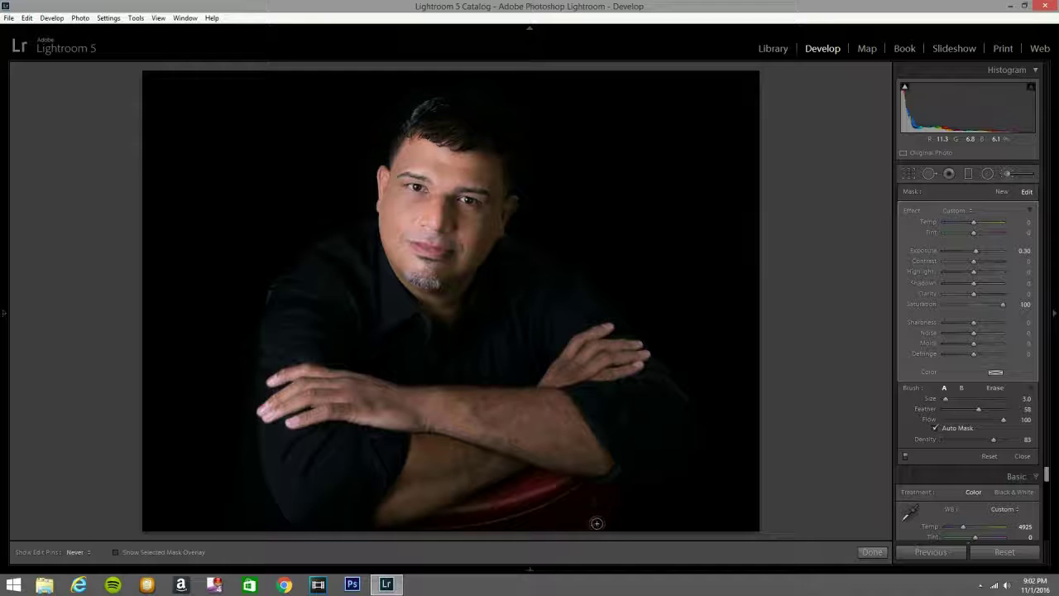
{"action": "key", "text": "h"}
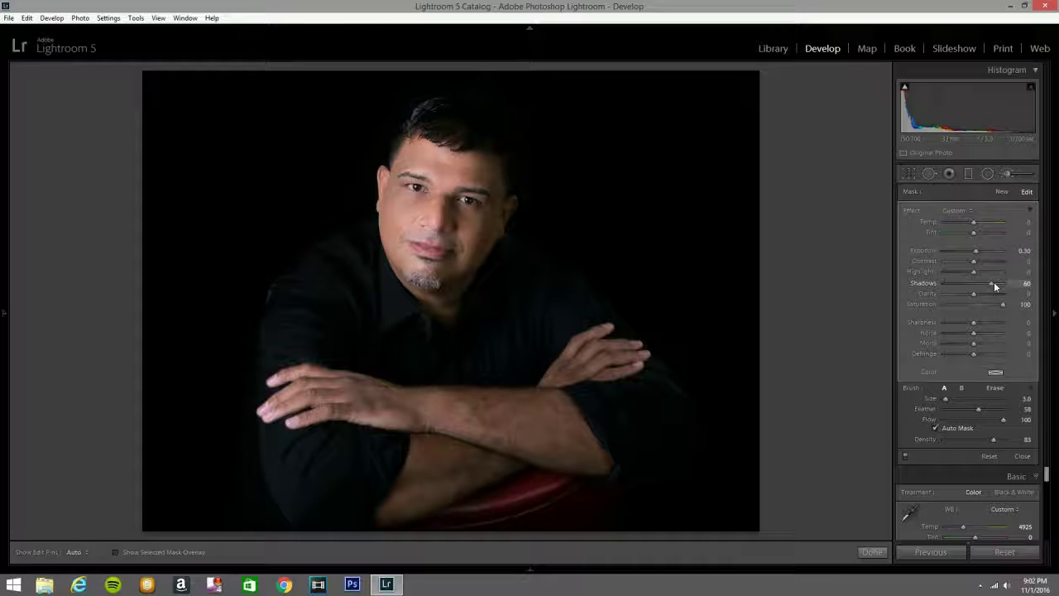
Step: Set the chair adjustment's Shadows to 23 and tint it red with hue 356 and saturation 69%
{"action": "left_click_drag", "start_coordinate": [995, 285], "coordinate": [991, 286]}
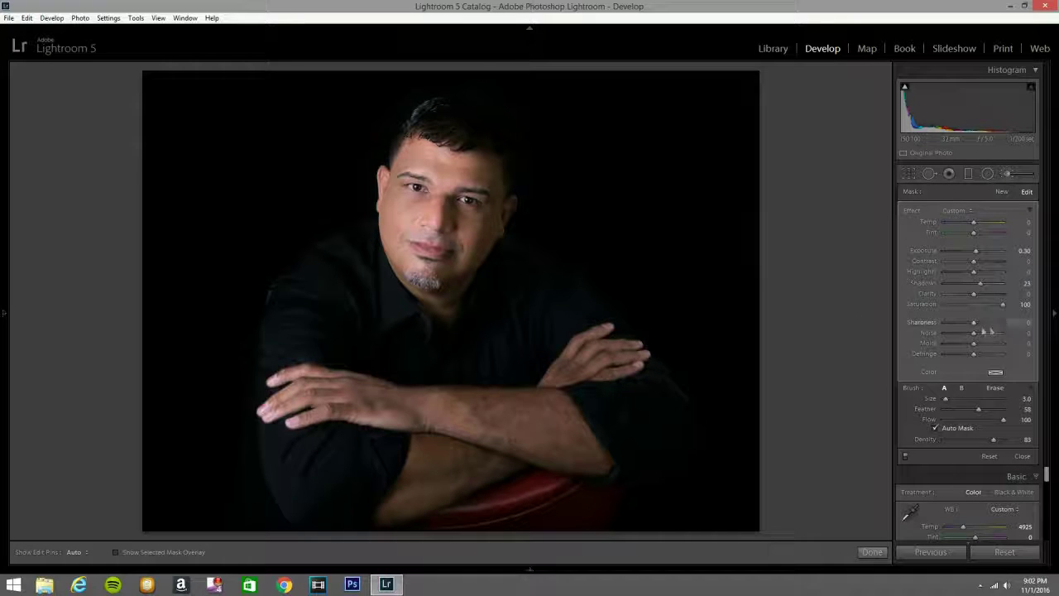
{"action": "left_click", "coordinate": [997, 374]}
{"action": "left_click", "coordinate": [951, 387]}
{"action": "left_click_drag", "start_coordinate": [950, 387], "coordinate": [957, 383]}
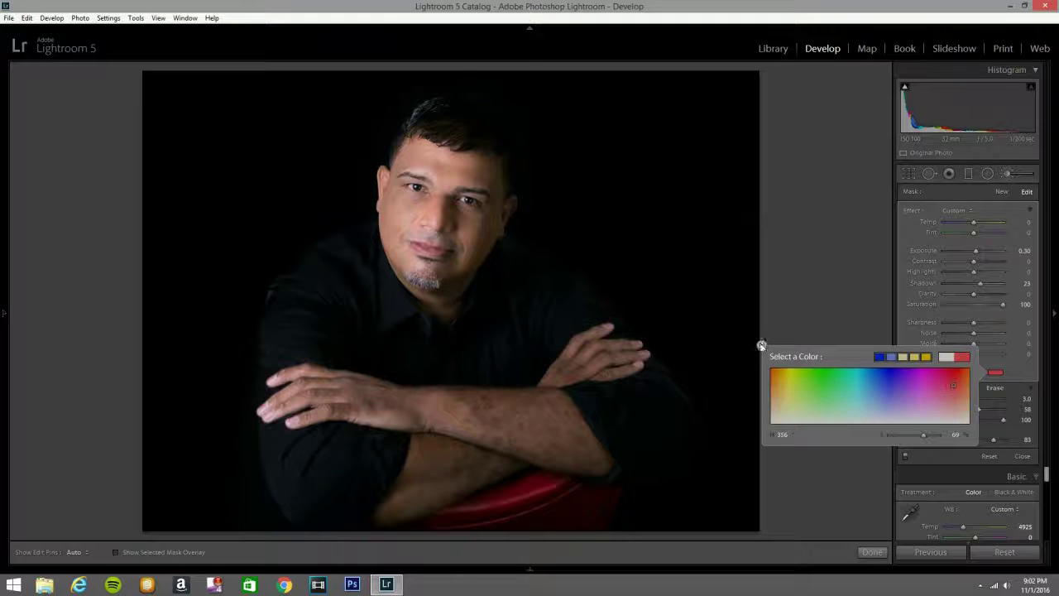
{"action": "left_click", "coordinate": [759, 352]}
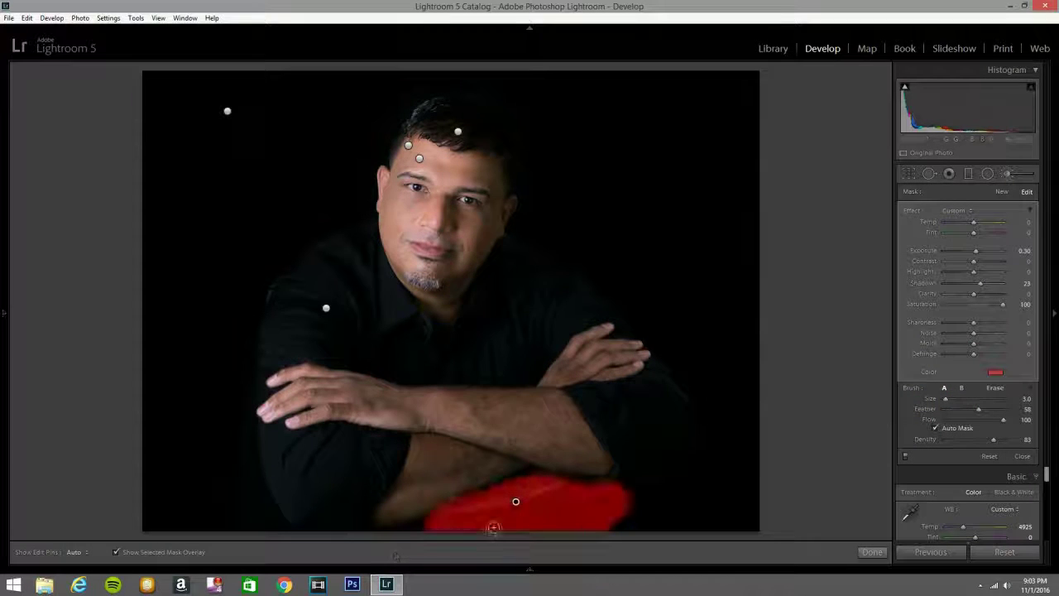
Step: Trim the chair mask's outer edge with a size 9 eraser, return to brush A, and hide the mask overlay
{"action": "key", "text": "alt"}
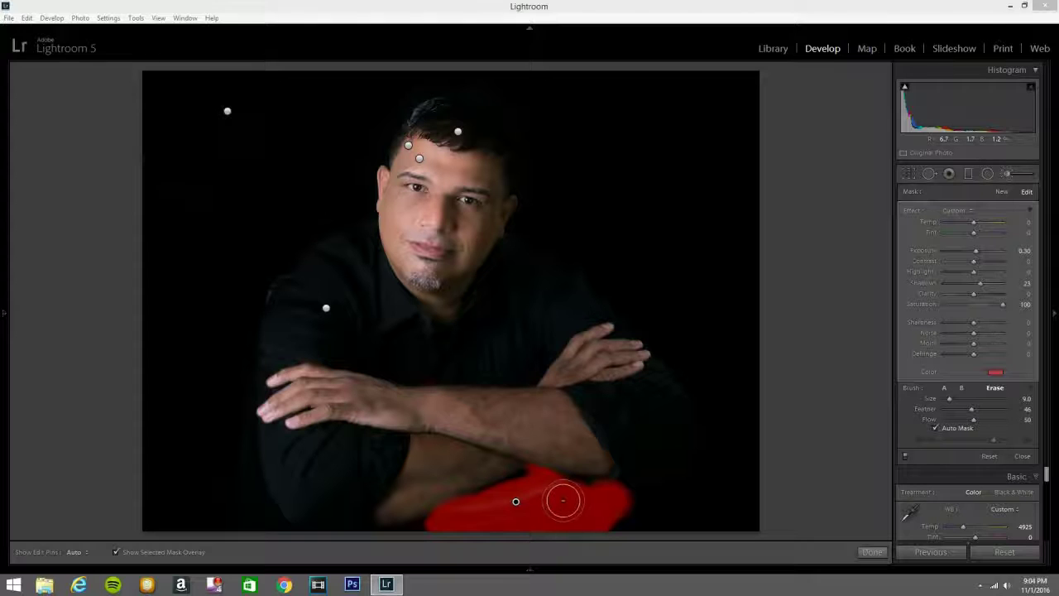
{"action": "mouse_move", "coordinate": [564, 500]}
{"action": "left_mouse_down"}
{"action": "mouse_move", "coordinate": [585, 490]}
{"action": "mouse_move", "coordinate": [642, 499]}
{"action": "left_mouse_up"}
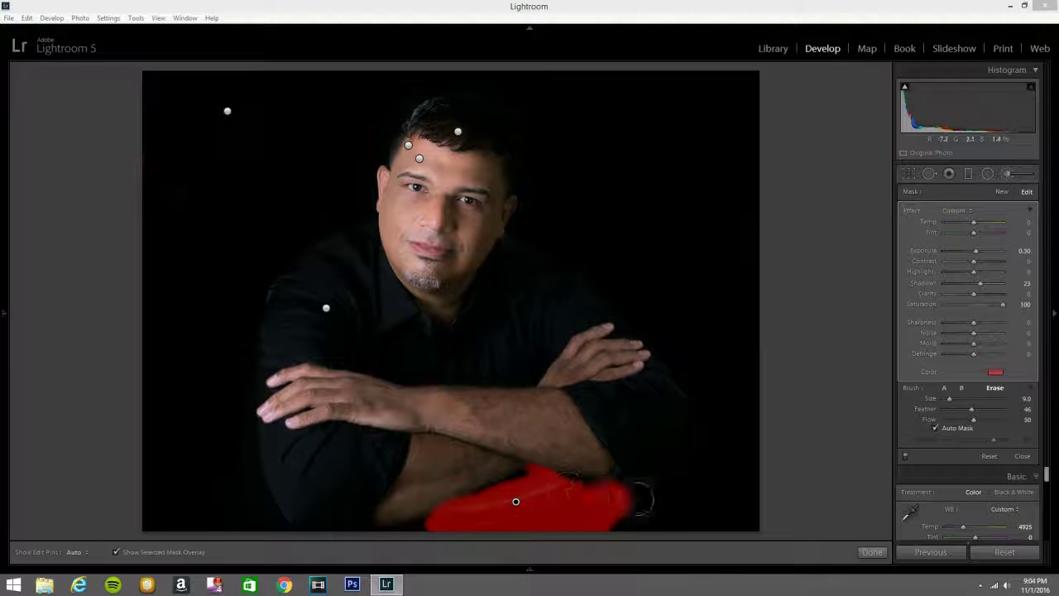
{"action": "left_click", "coordinate": [946, 388]}
{"action": "key", "text": "h"}
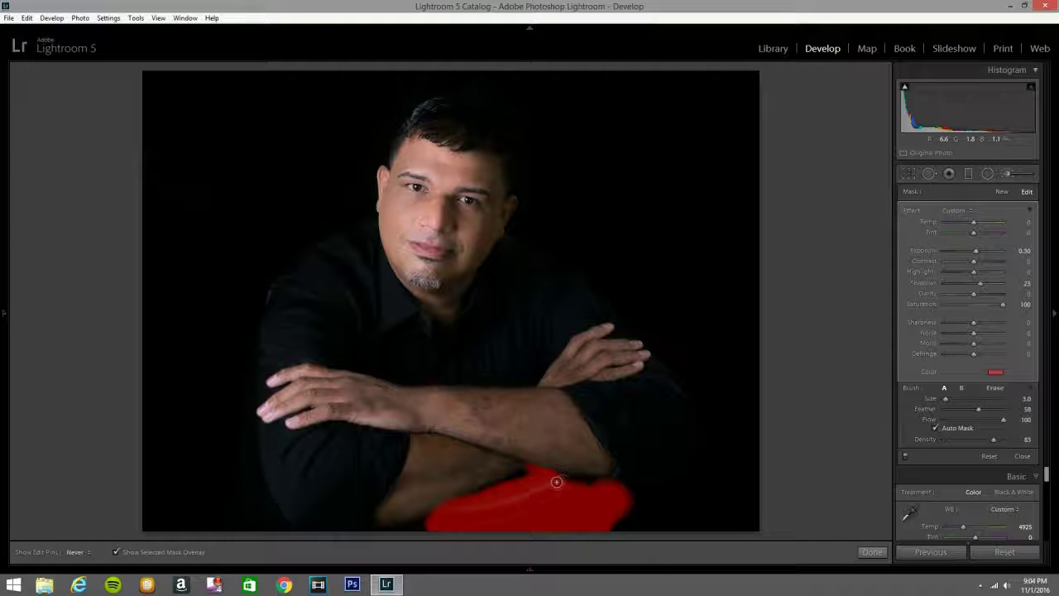
{"action": "key", "text": "h"}
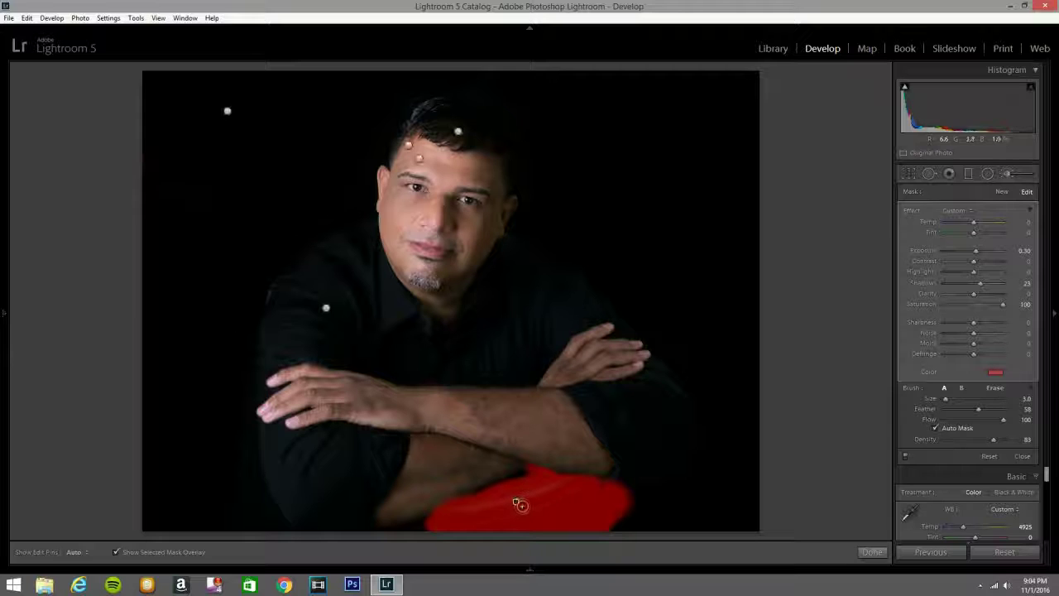
{"action": "key", "text": "o"}
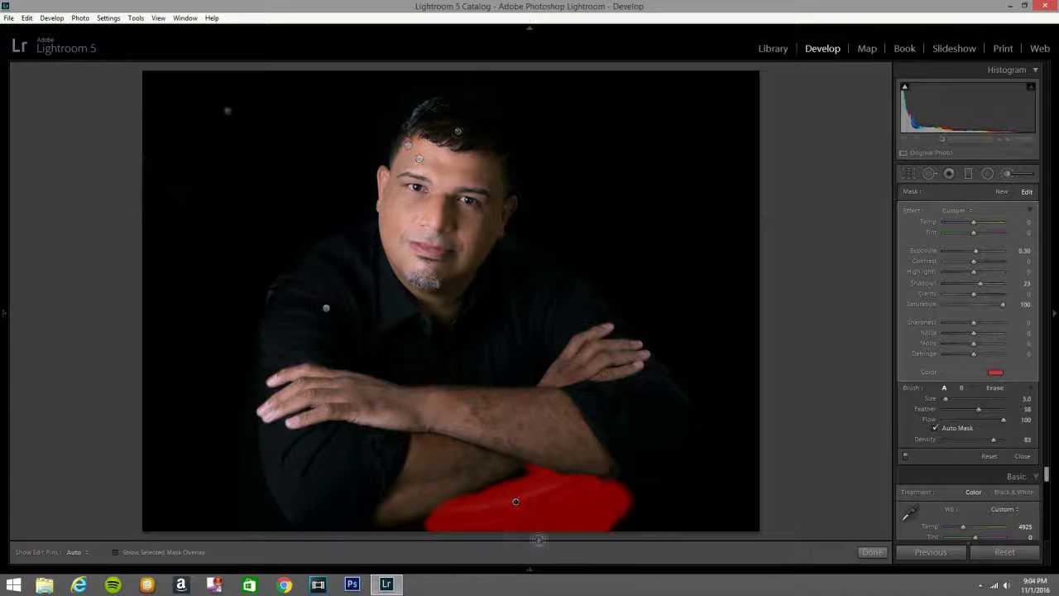
{"action": "key", "text": "h"}
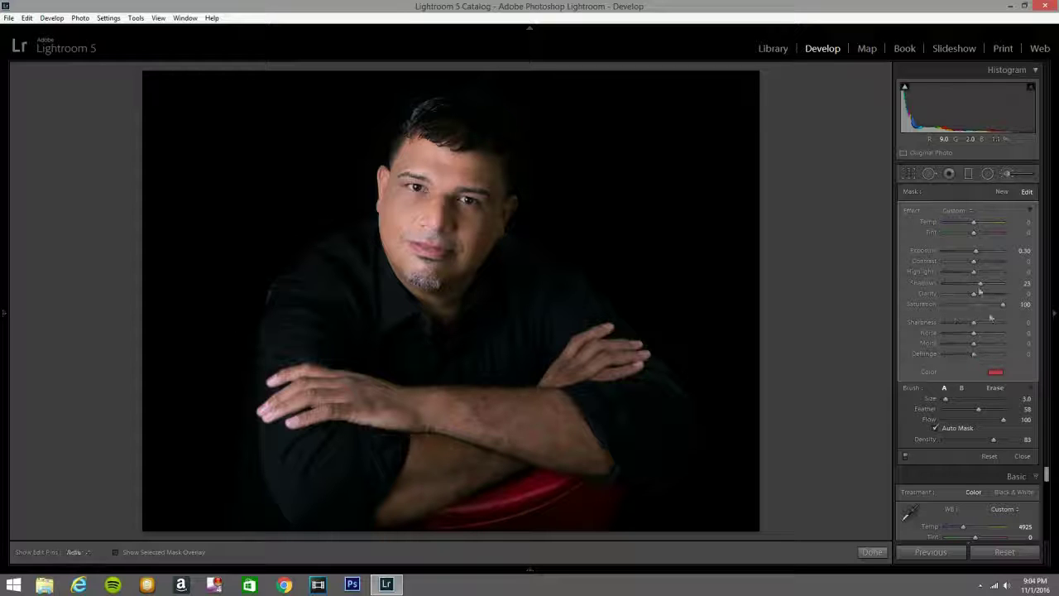
Step: Set both Temp and Tint of the chair adjustment to 100
{"action": "left_click_drag", "start_coordinate": [974, 232], "coordinate": [996, 232]}
{"action": "key", "text": "h"}
{"action": "key", "text": "h"}
{"action": "left_click_drag", "start_coordinate": [986, 226], "coordinate": [1010, 221]}
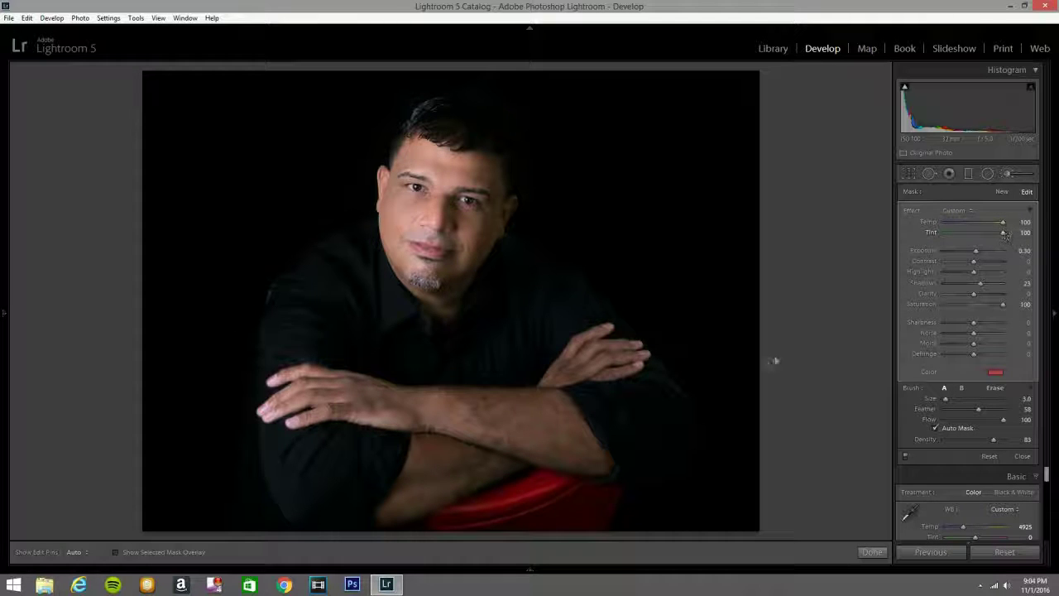
Step: Try Temp and Tint at −100 on the chair adjustment, and return both to 100
{"action": "left_click_drag", "start_coordinate": [988, 225], "coordinate": [942, 233]}
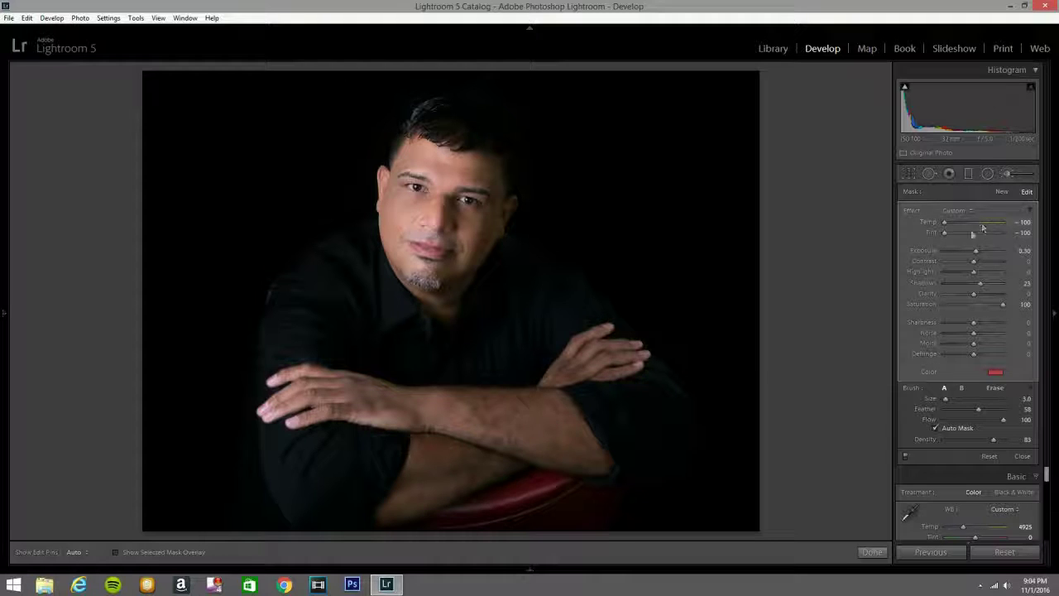
{"action": "left_click_drag", "start_coordinate": [945, 232], "coordinate": [1003, 222]}
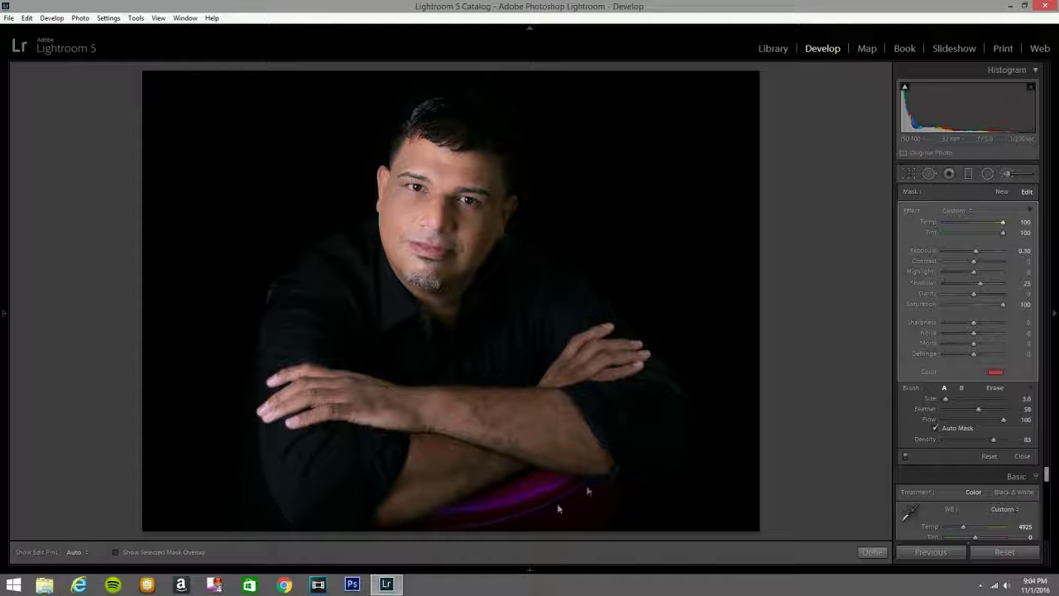
{"action": "key", "text": "h"}
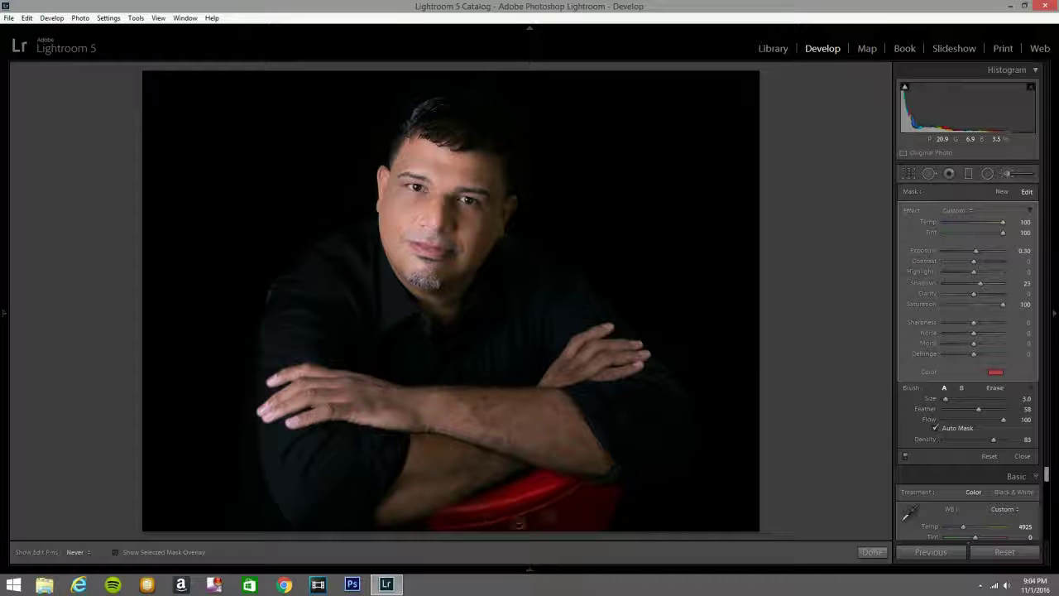
Step: Reduce both Temp and Tint of the chair adjustment to 68
{"action": "key", "text": "h"}
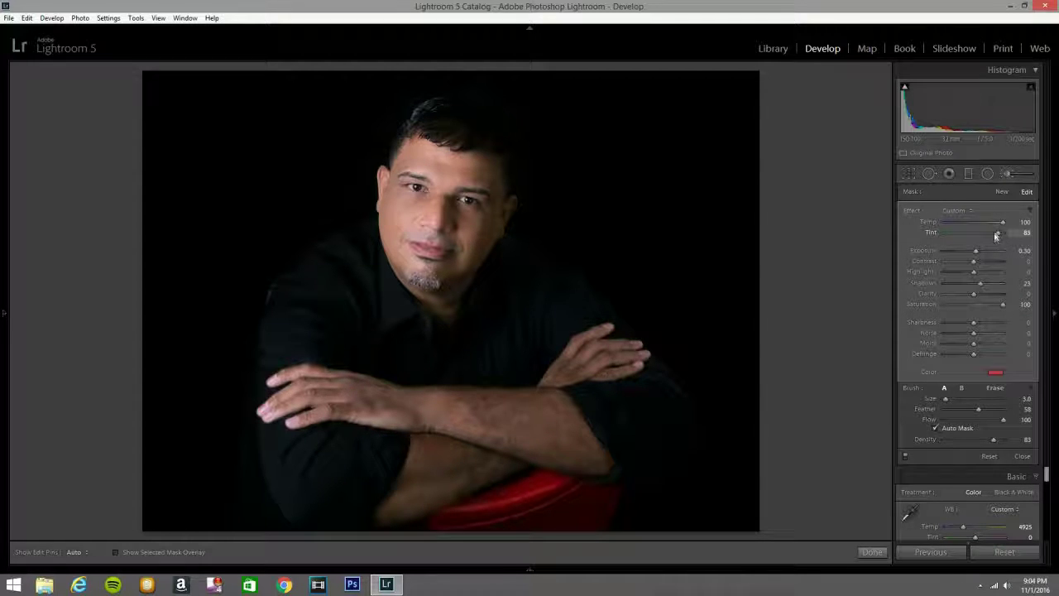
{"action": "mouse_move", "coordinate": [1003, 225]}
{"action": "left_mouse_down"}
{"action": "mouse_move", "coordinate": [993, 223]}
{"action": "mouse_move", "coordinate": [997, 236]}
{"action": "left_mouse_up"}
{"action": "left_click", "coordinate": [1000, 235]}
Step: Erase chair-mask spill along the forearm and the chair's outer edge with a size 6 and then size 4 eraser, and close the brush
{"action": "left_click", "coordinate": [995, 388]}
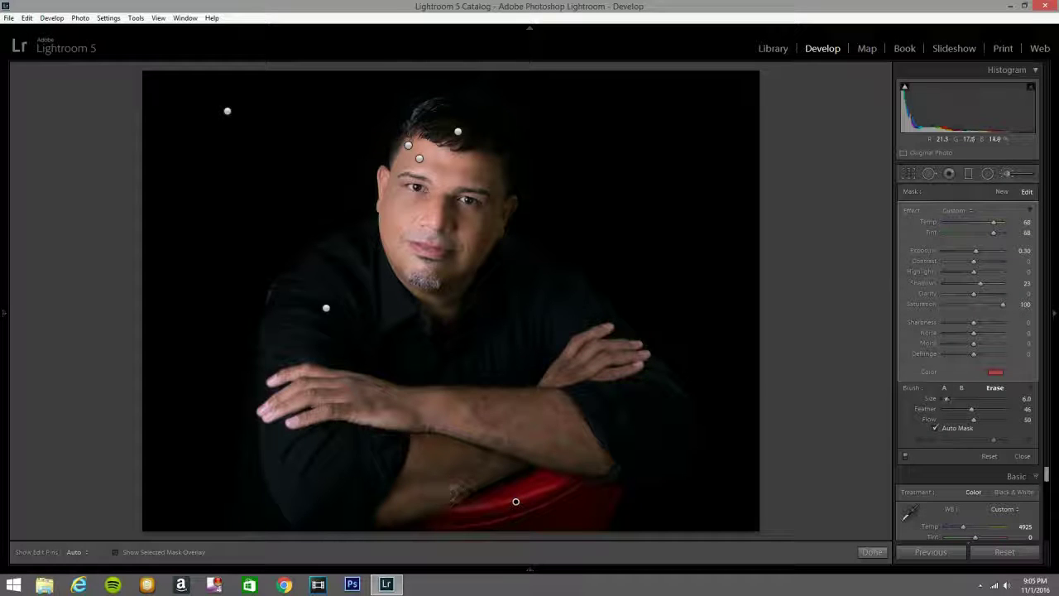
{"action": "key", "text": "h"}
{"action": "scroll", "coordinate": [447, 499], "scroll_direction": "down", "scroll_amount": 2}
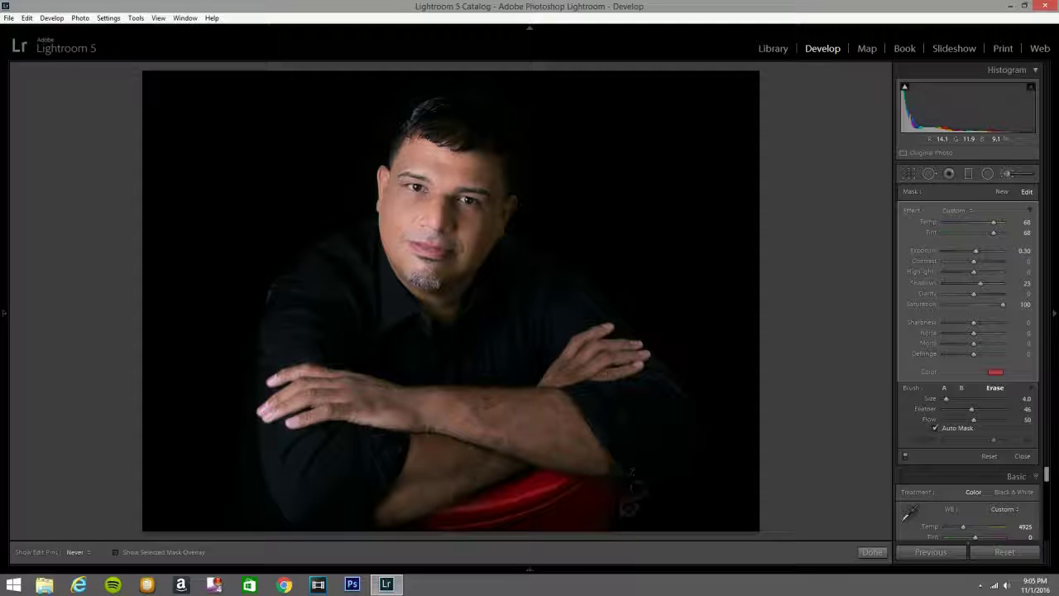
{"action": "key", "text": "h"}
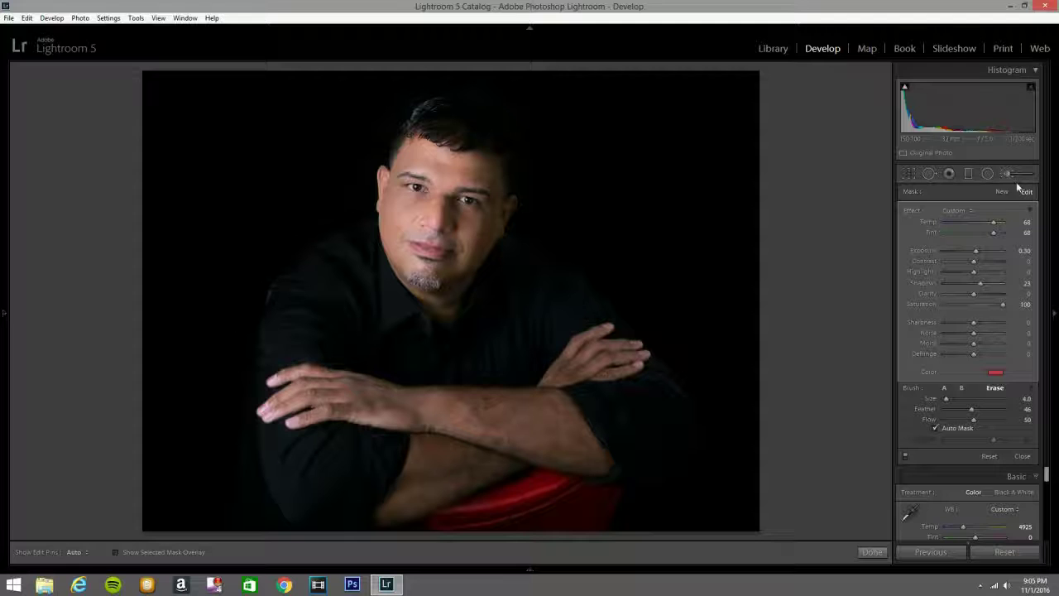
{"action": "left_click", "coordinate": [1010, 176]}
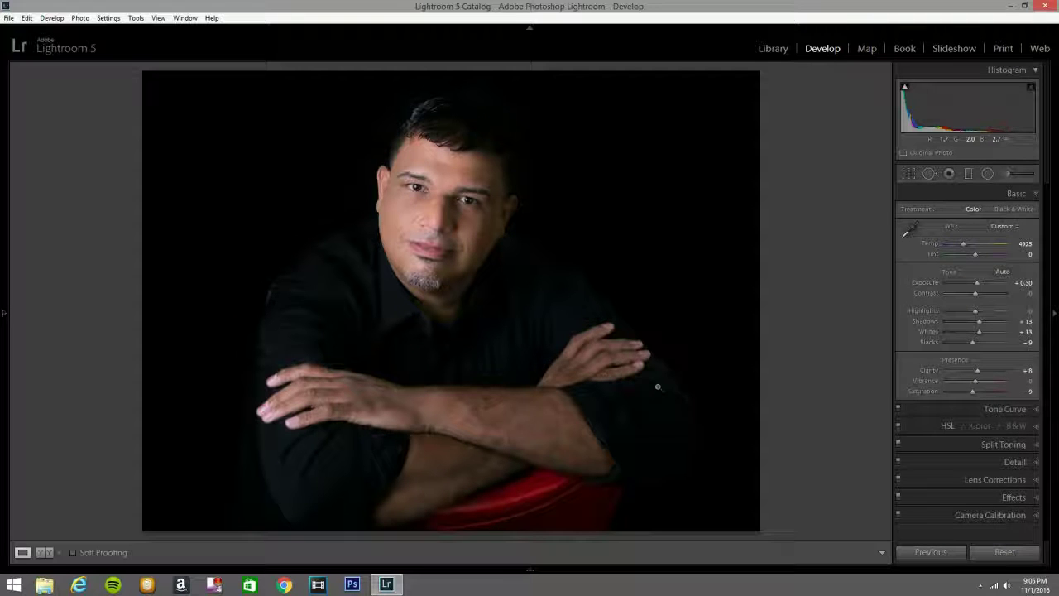
Step: Compare the edited portrait side by side with the original, and check the face close up
{"action": "key", "text": "y"}
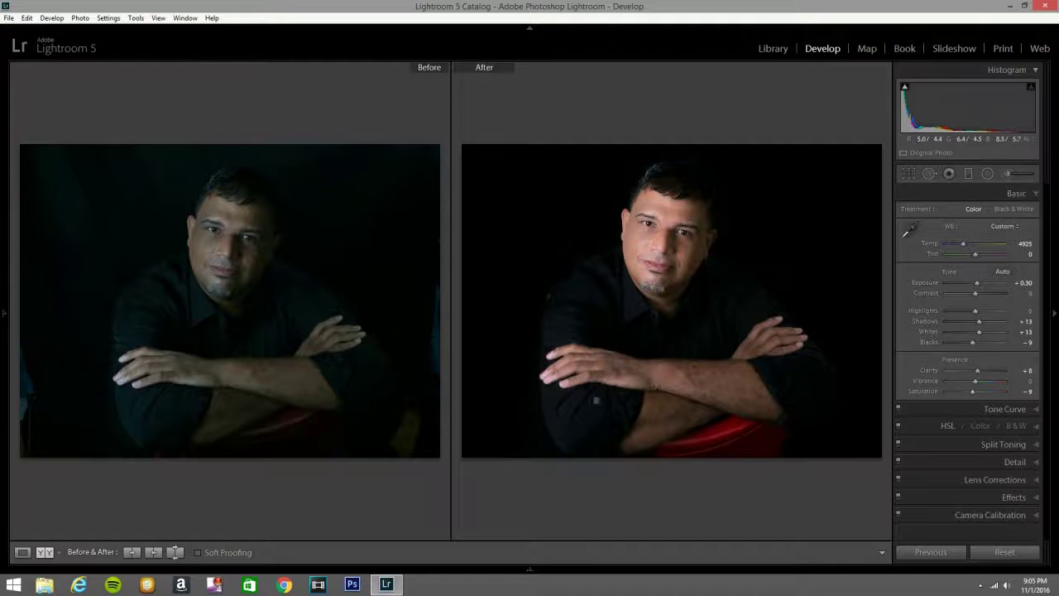
{"action": "key", "text": "y"}
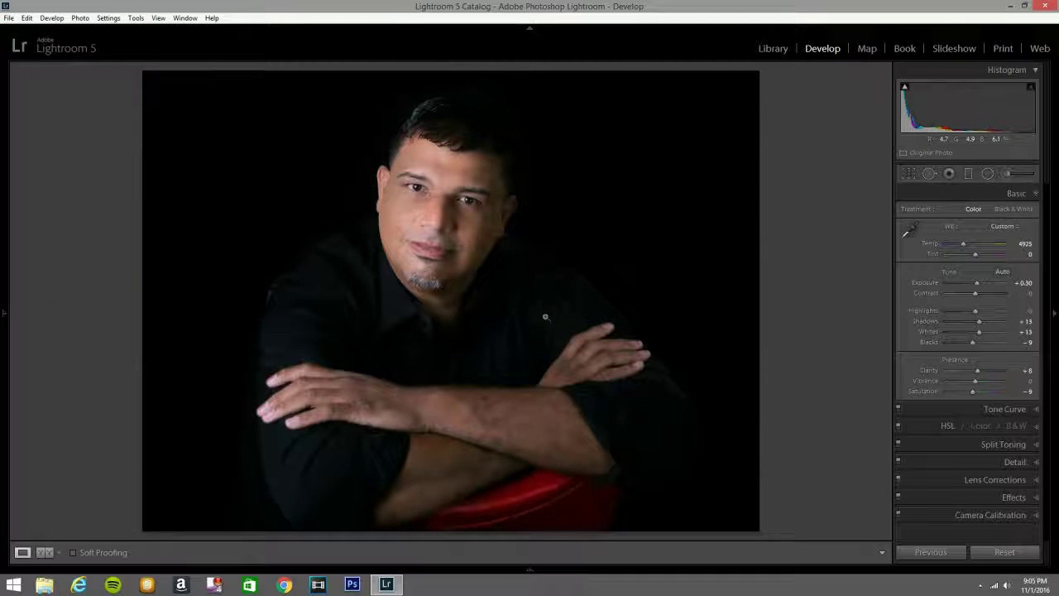
{"action": "left_click", "coordinate": [458, 204]}
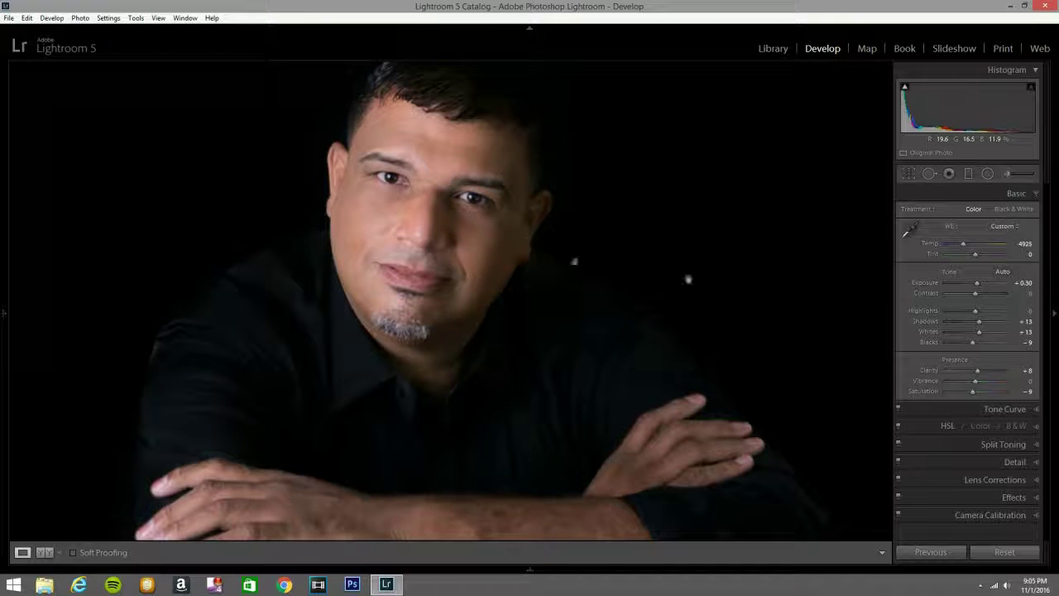
Step: Start a new brush adjustment with Exposure 0.15 and Clarity 9
{"action": "left_click", "coordinate": [1007, 174]}
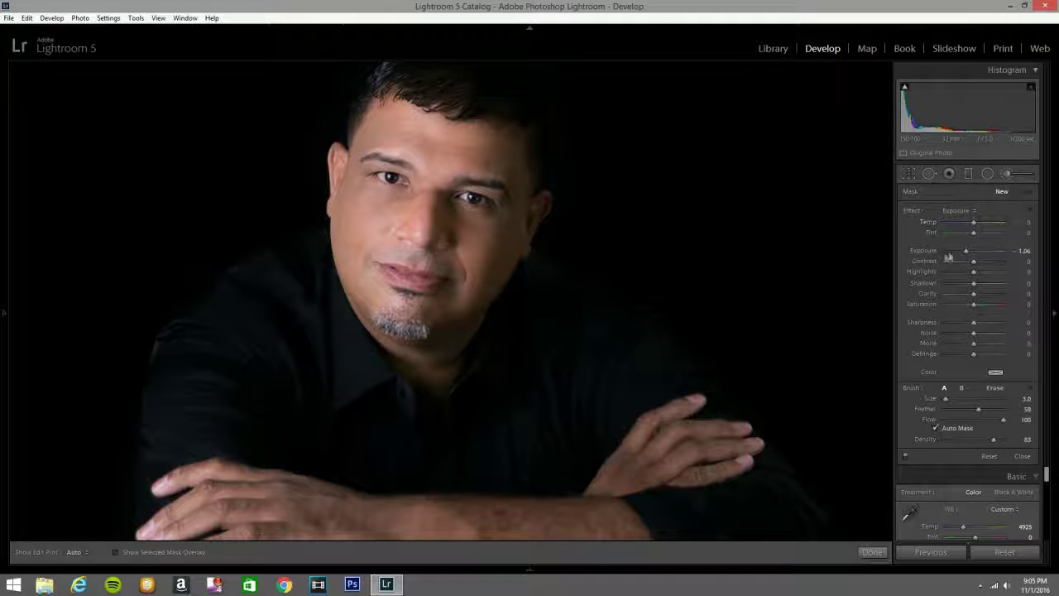
{"action": "left_click_drag", "start_coordinate": [969, 254], "coordinate": [973, 254]}
{"action": "left_click_drag", "start_coordinate": [973, 250], "coordinate": [973, 252]}
{"action": "left_click_drag", "start_coordinate": [974, 297], "coordinate": [977, 297]}
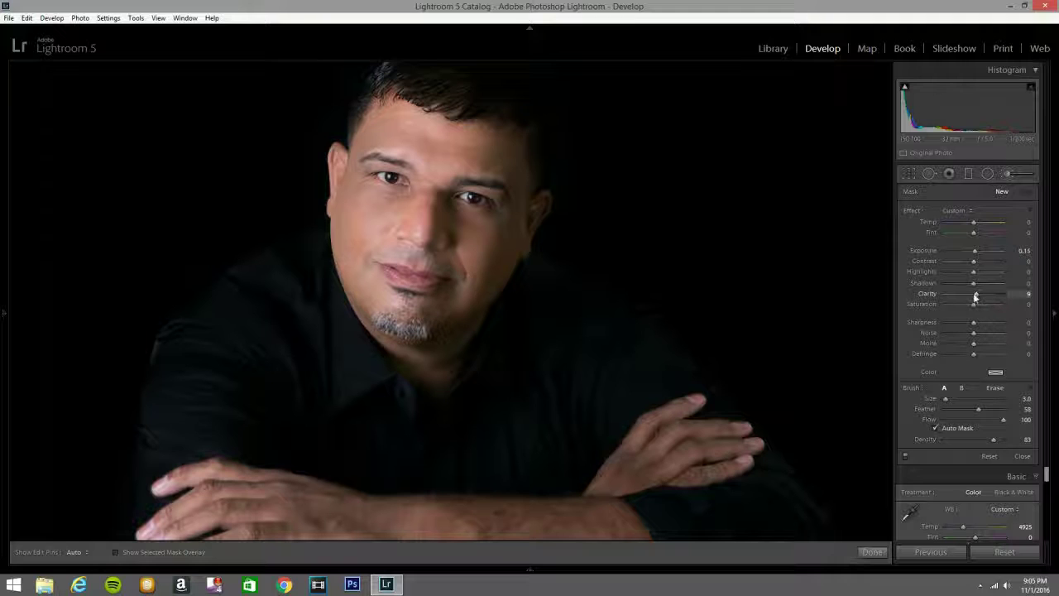
Step: Enlarge the brush to size 8 and paint the brightening adjustment over both eyes with the pins hidden
{"action": "scroll", "coordinate": [386, 177], "scroll_direction": "up", "scroll_amount": 4}
{"action": "scroll", "coordinate": [385, 177], "scroll_direction": "up", "scroll_amount": 1}
{"action": "key", "text": "h"}
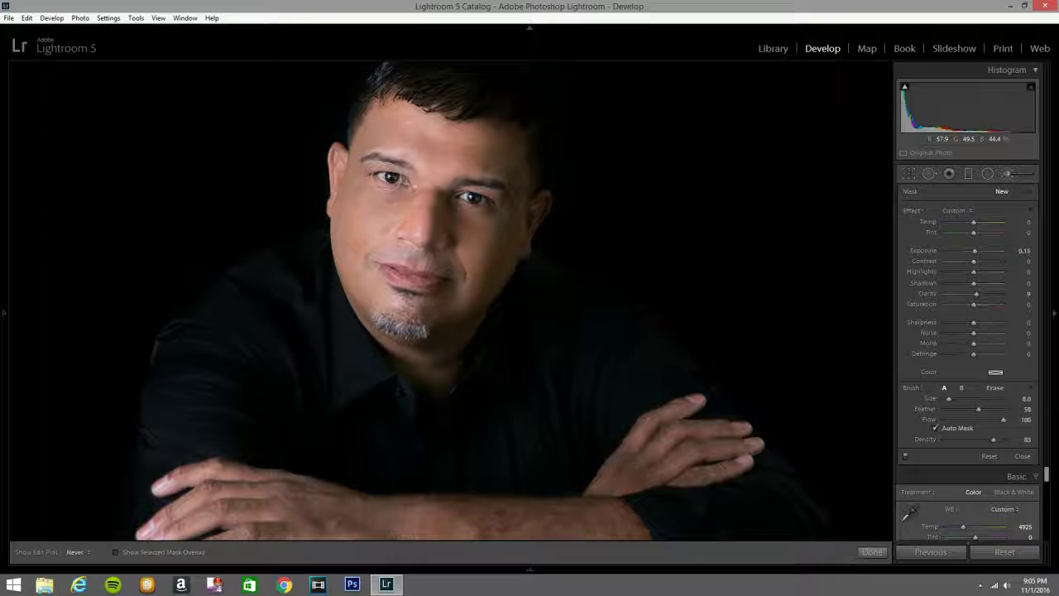
{"action": "key", "text": "h"}
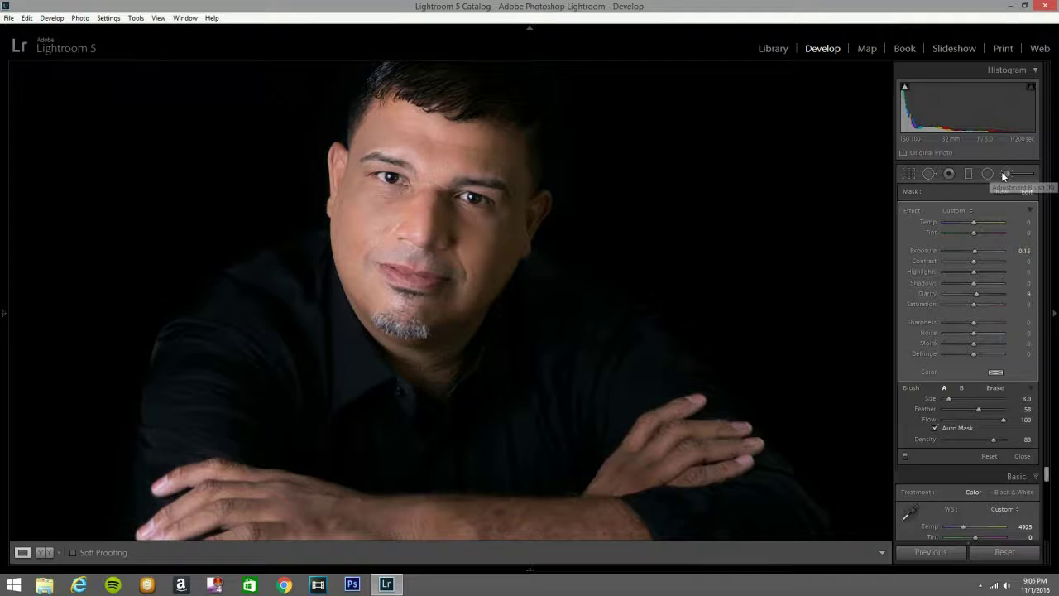
{"action": "left_click", "coordinate": [1004, 174]}
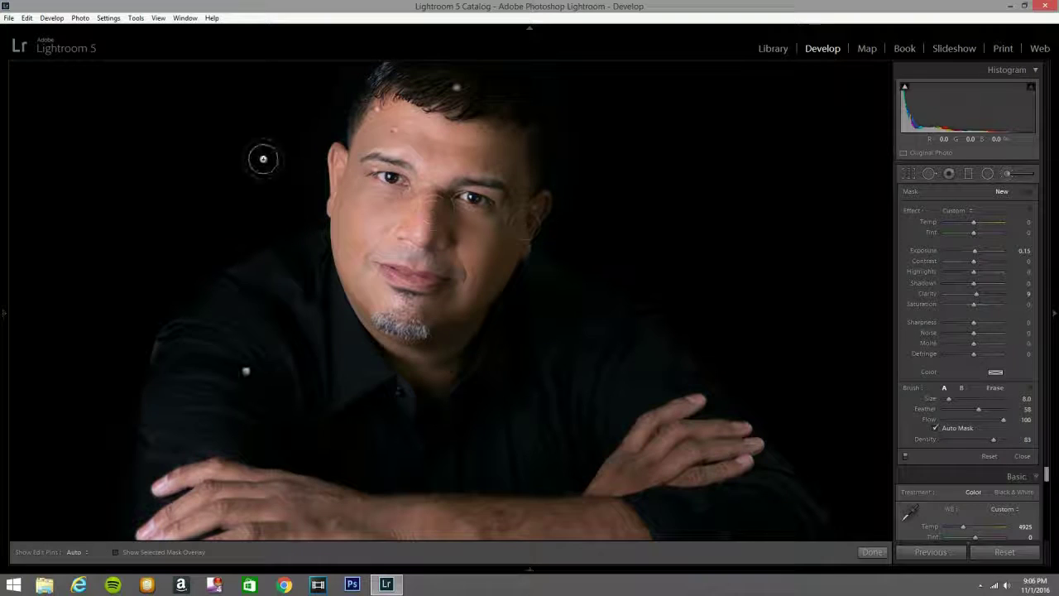
Step: Reselect the eye adjustment, set its Sharpness to 9, and close the brush
{"action": "left_click", "coordinate": [376, 172]}
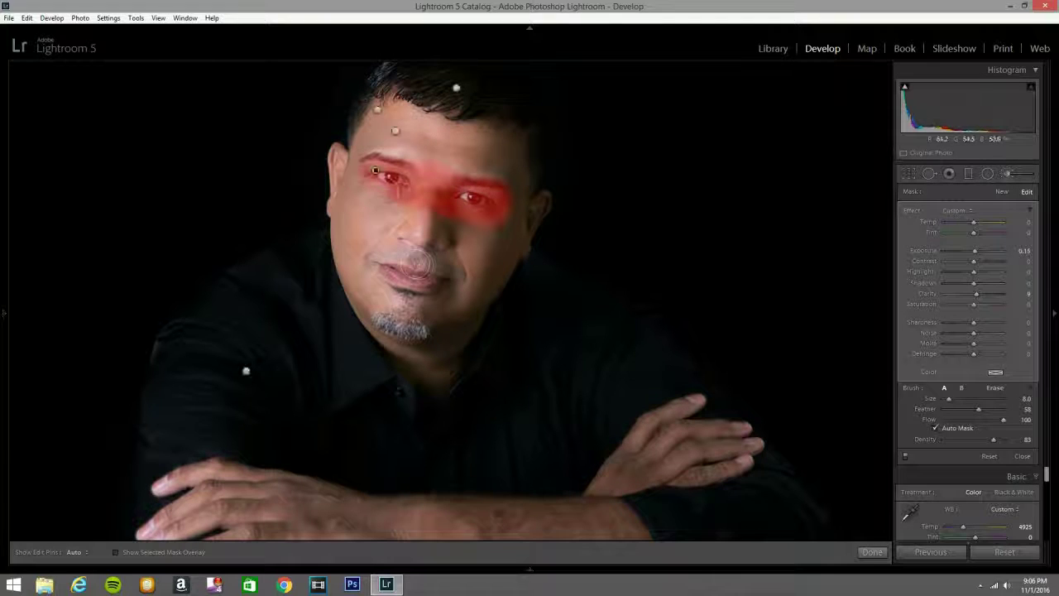
{"action": "key", "text": "h"}
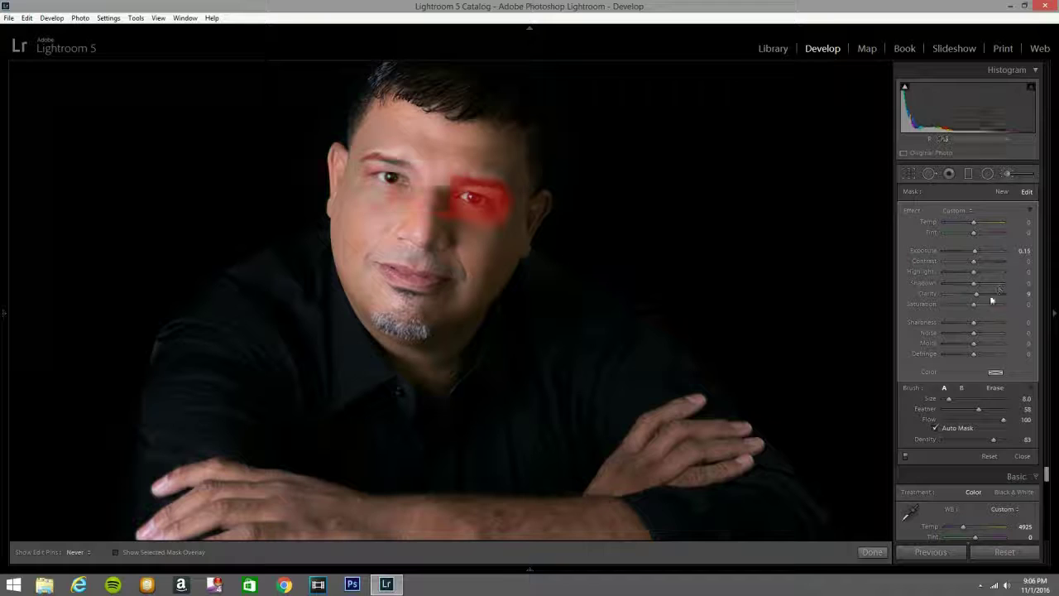
{"action": "key", "text": "h"}
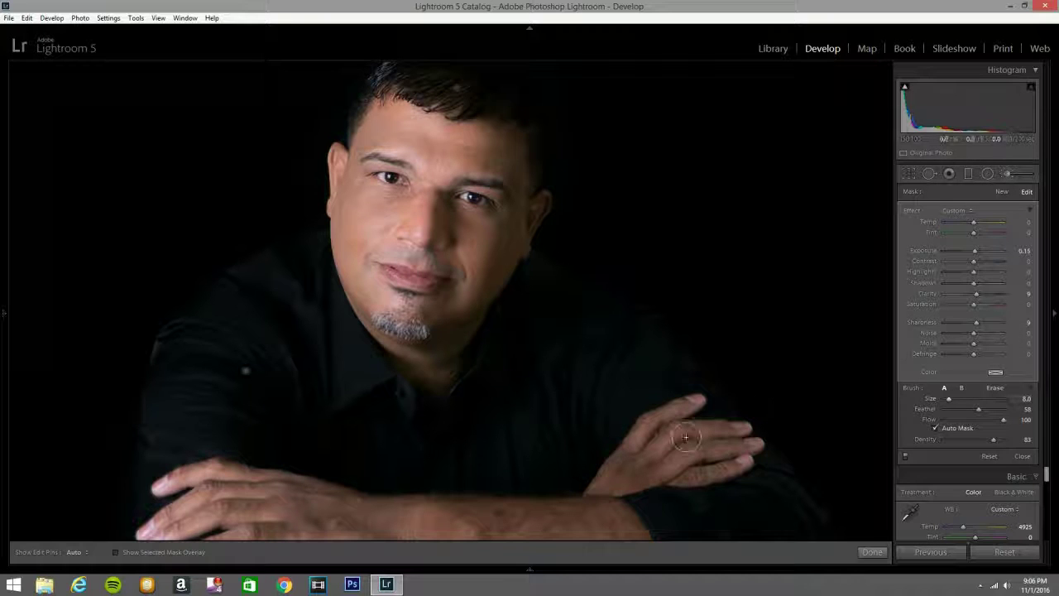
{"action": "left_click", "coordinate": [1005, 175]}
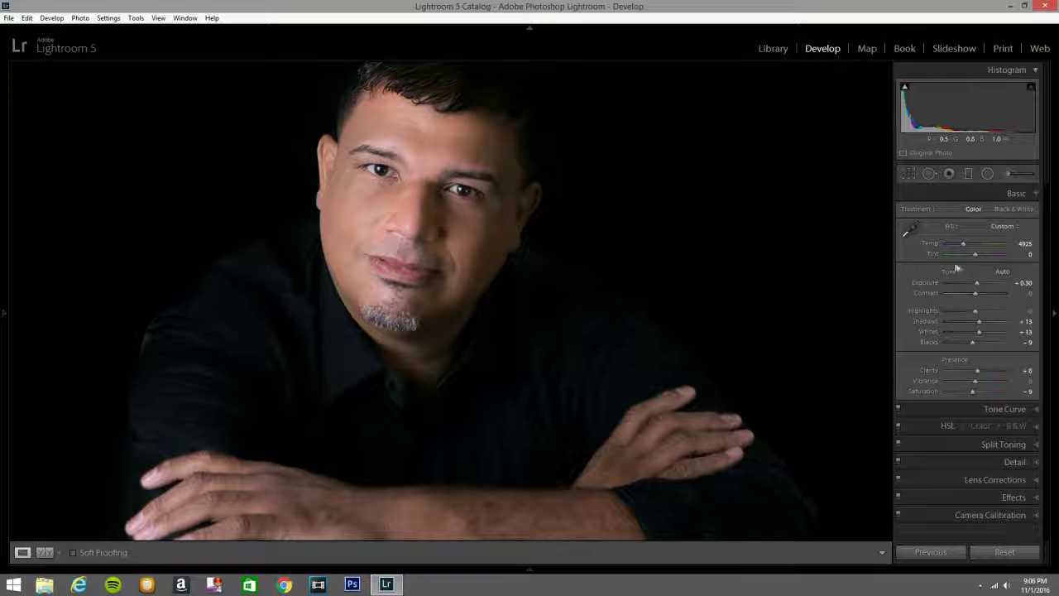
Step: Examine the retouched portrait close up and as a whole with the surrounding interface blacked out
{"action": "left_click", "coordinate": [438, 315]}
{"action": "left_click", "coordinate": [483, 347]}
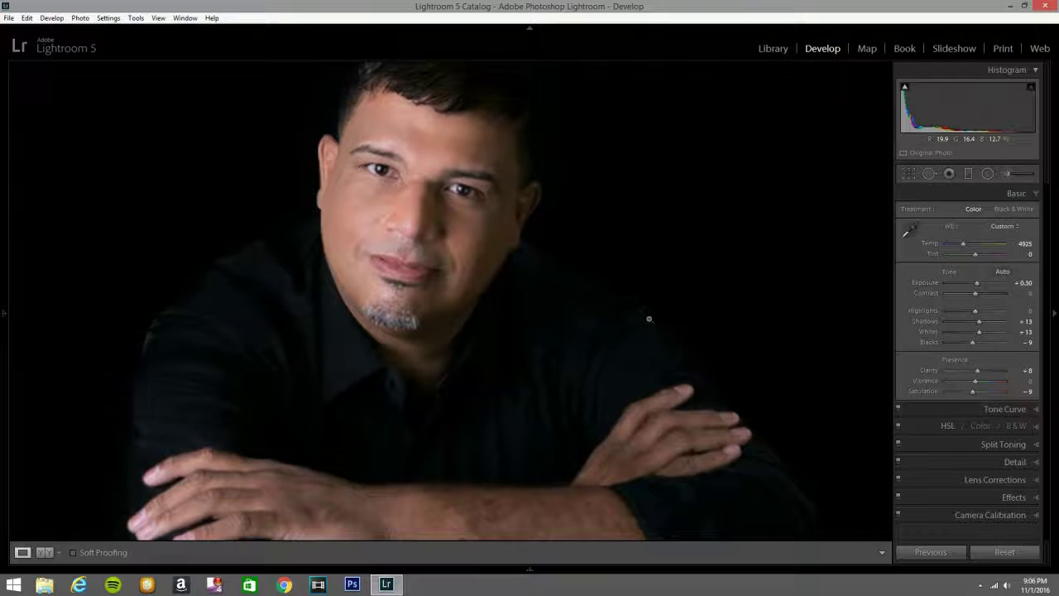
{"action": "left_click", "coordinate": [649, 318]}
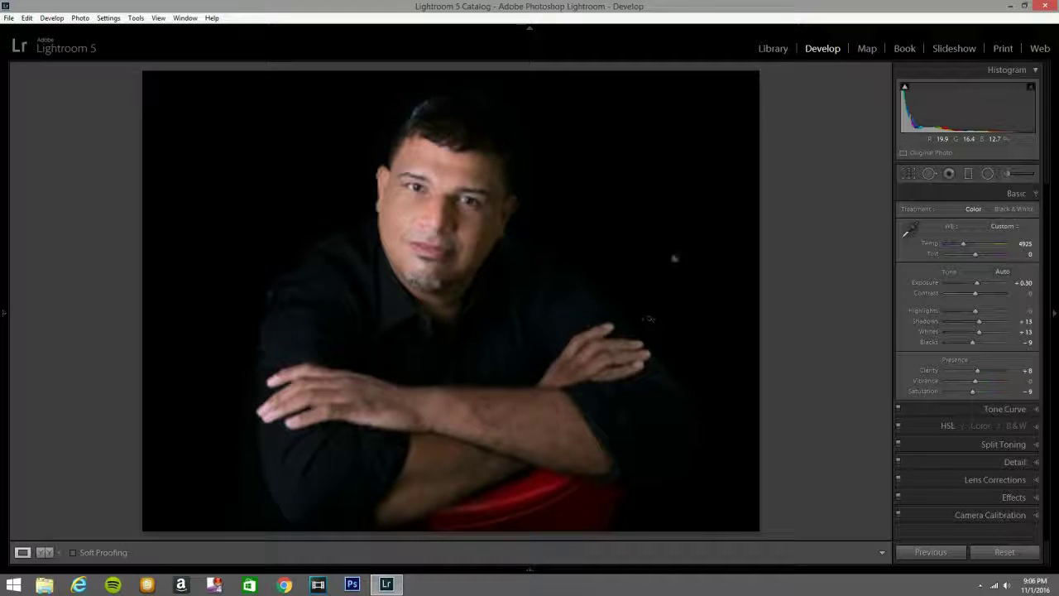
{"action": "key", "text": "l"}
{"action": "key", "text": "l"}
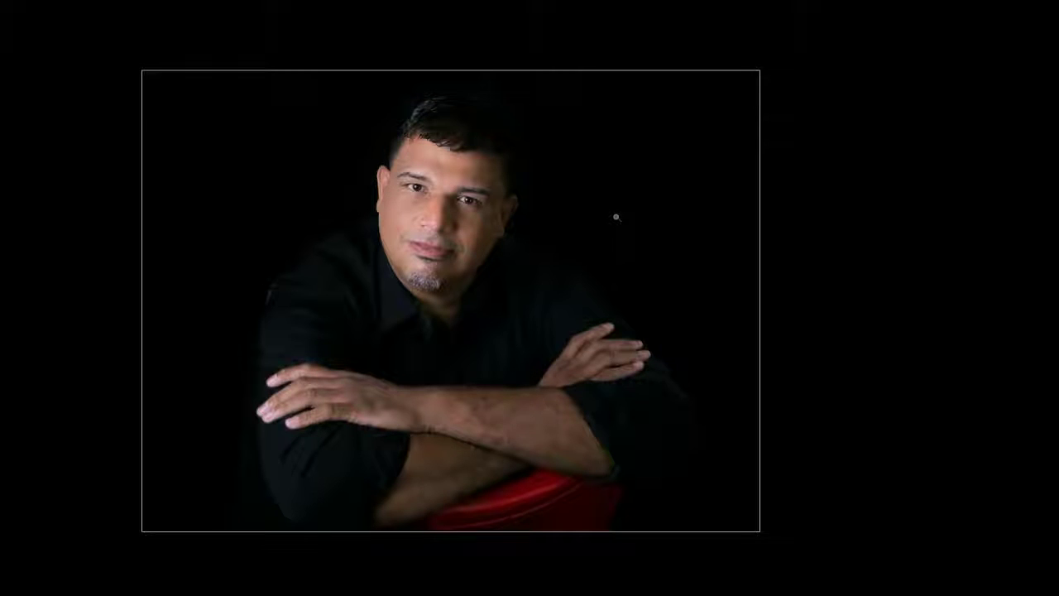
{"action": "key", "text": "l"}
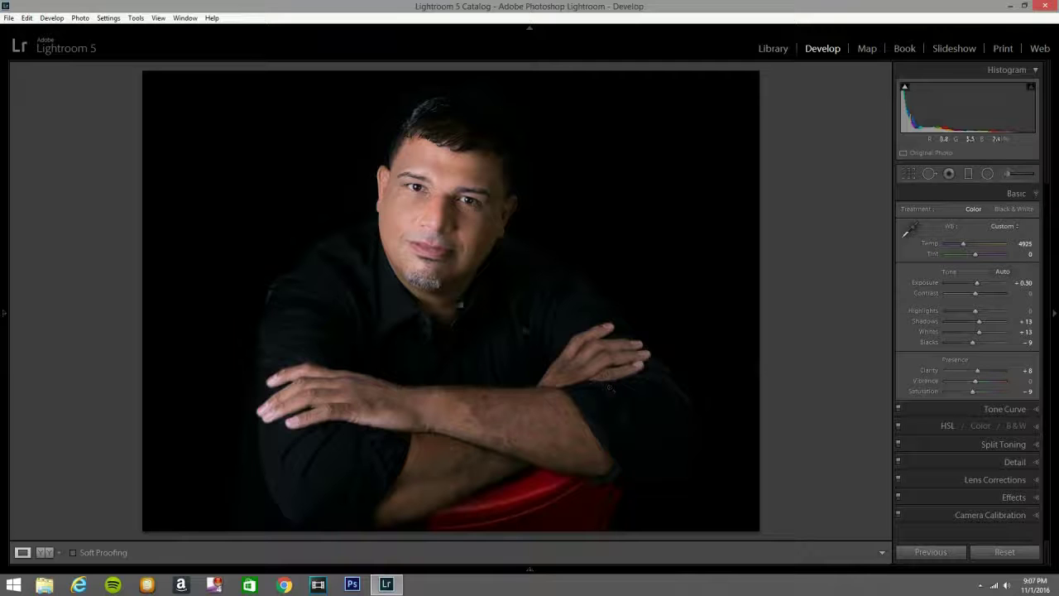
Step: Warm the hands and forearms with a new size 8 brush adjustment using the Temp effect at 9, and close the brush
{"action": "left_click", "coordinate": [1008, 175]}
{"action": "left_click", "coordinate": [971, 211]}
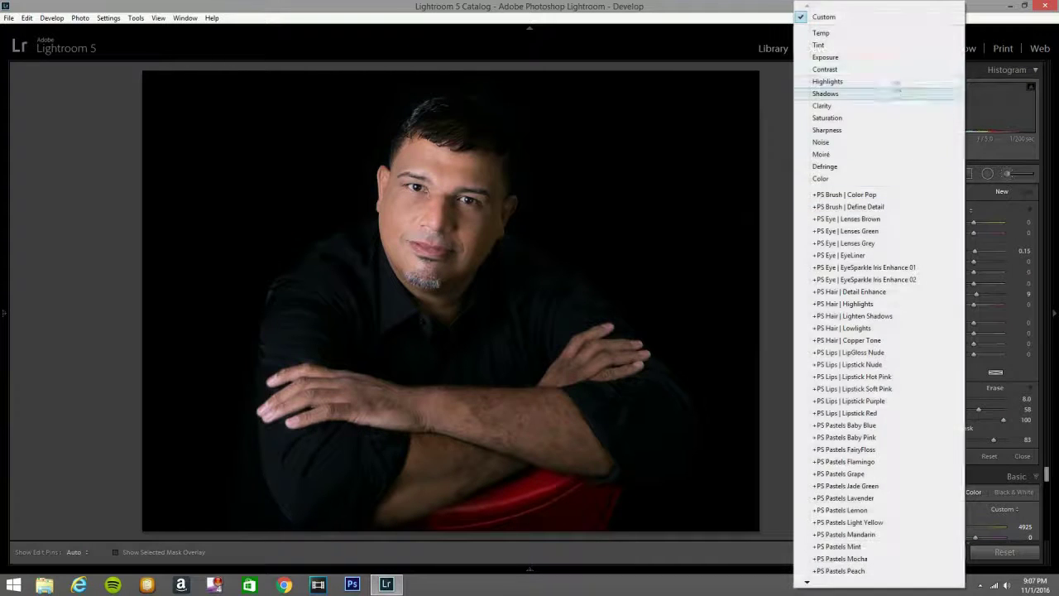
{"action": "left_click", "coordinate": [907, 37]}
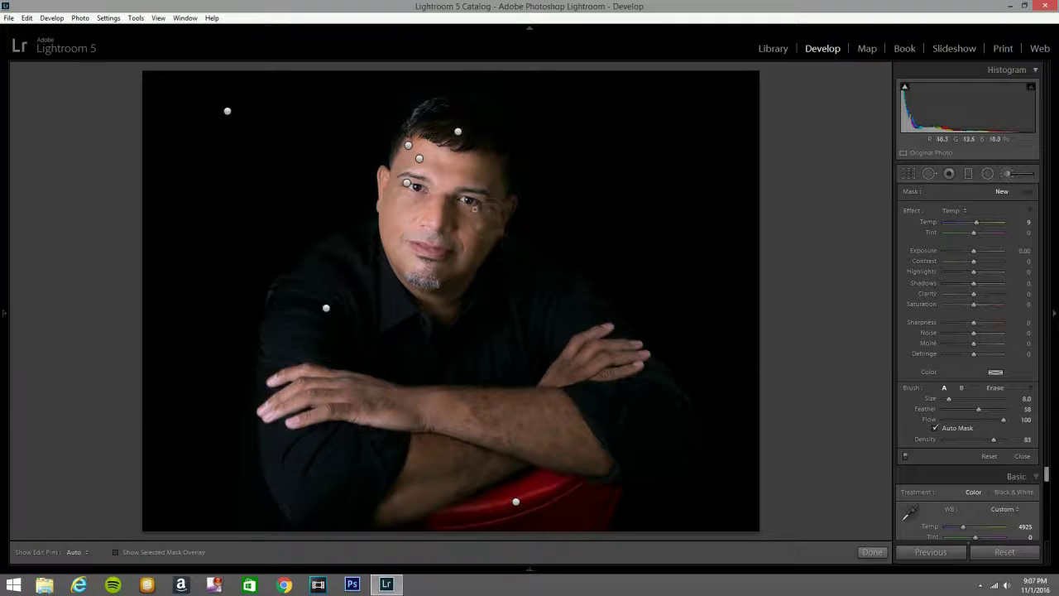
{"action": "key", "text": "h"}
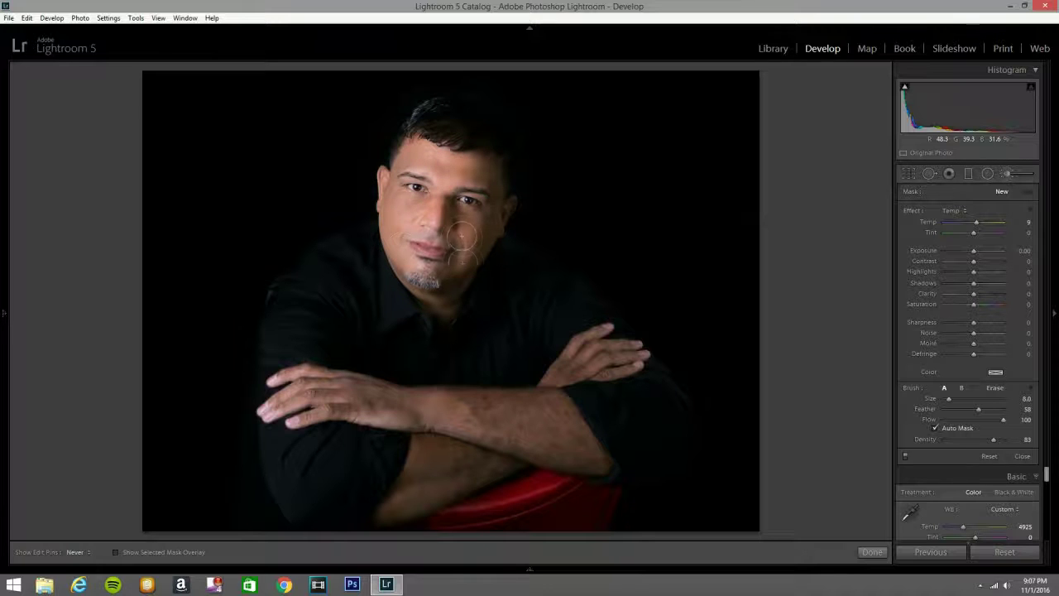
{"action": "left_click", "coordinate": [303, 396]}
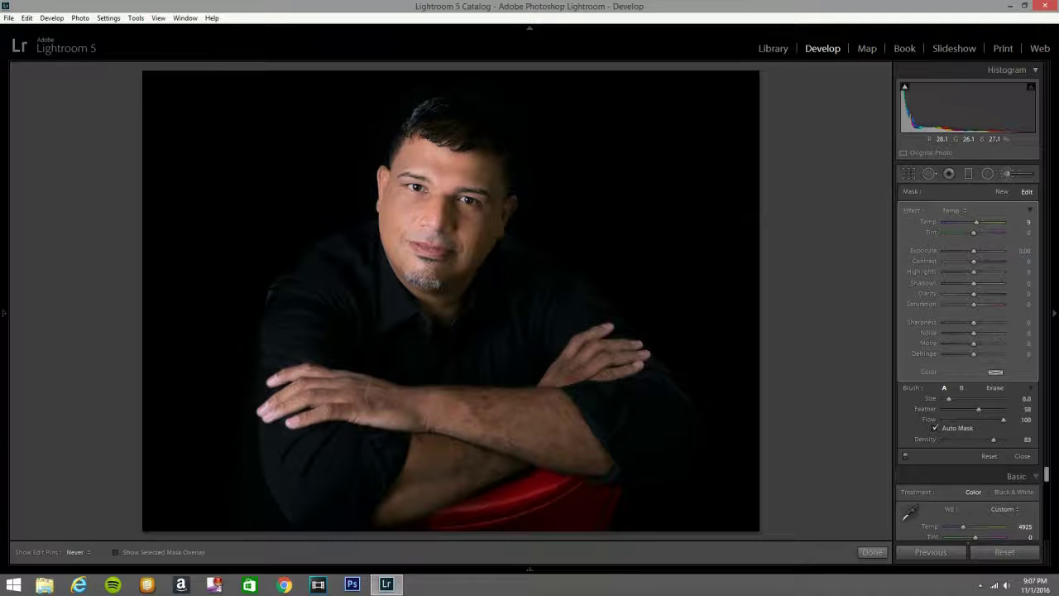
{"action": "mouse_move", "coordinate": [586, 377]}
{"action": "left_mouse_down"}
{"action": "mouse_move", "coordinate": [583, 367]}
{"action": "mouse_move", "coordinate": [622, 365]}
{"action": "left_mouse_up"}
{"action": "mouse_move", "coordinate": [442, 460]}
{"action": "left_mouse_down"}
{"action": "mouse_move", "coordinate": [415, 453]}
{"action": "mouse_move", "coordinate": [411, 486]}
{"action": "mouse_move", "coordinate": [427, 504]}
{"action": "mouse_move", "coordinate": [479, 462]}
{"action": "mouse_move", "coordinate": [498, 460]}
{"action": "mouse_move", "coordinate": [445, 481]}
{"action": "mouse_move", "coordinate": [475, 465]}
{"action": "left_mouse_up"}
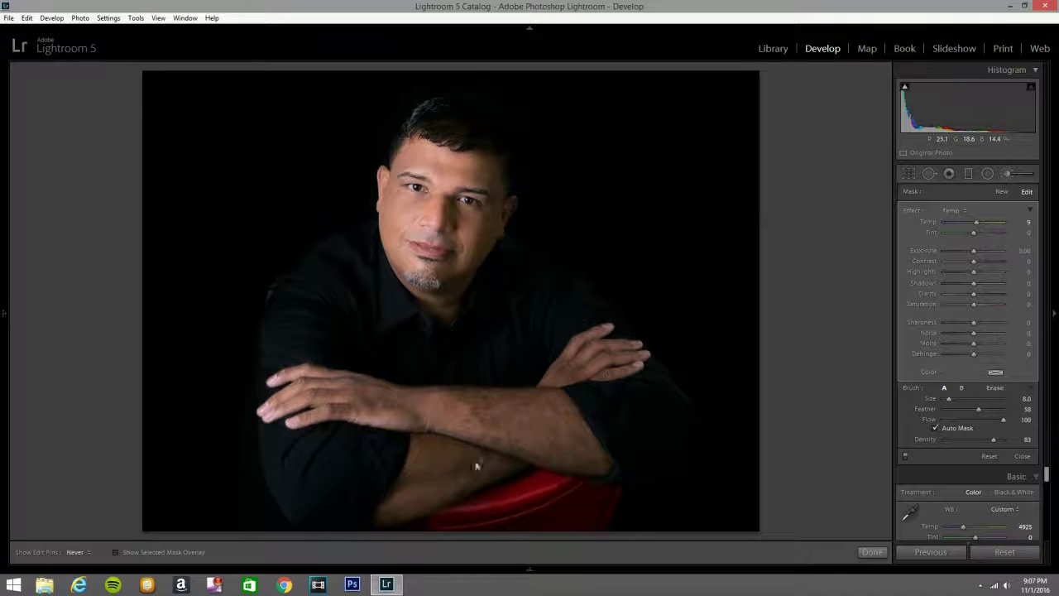
{"action": "left_click", "coordinate": [1008, 175]}
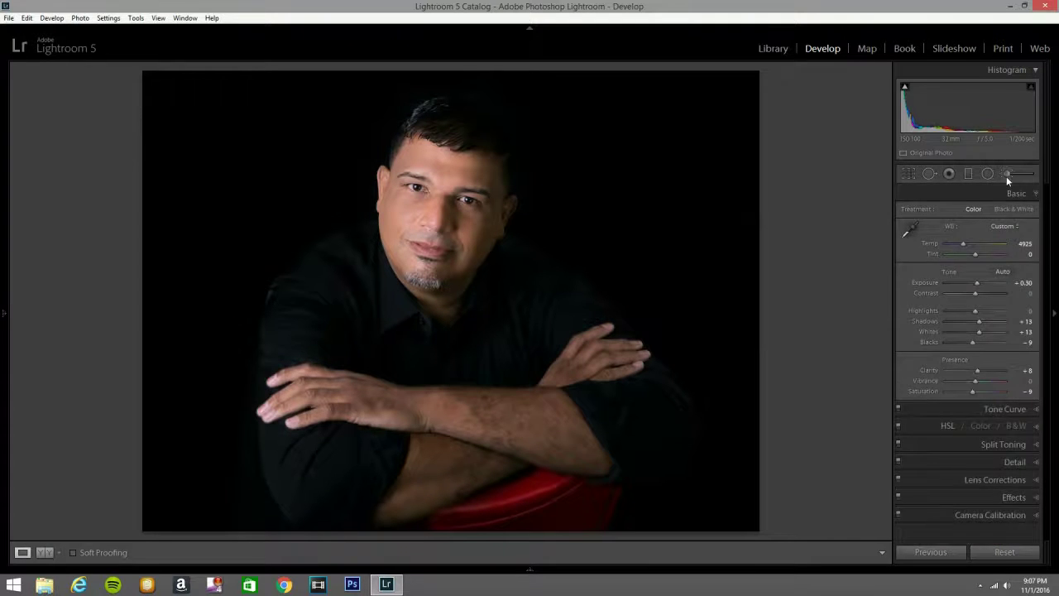
{"action": "left_click", "coordinate": [1006, 175]}
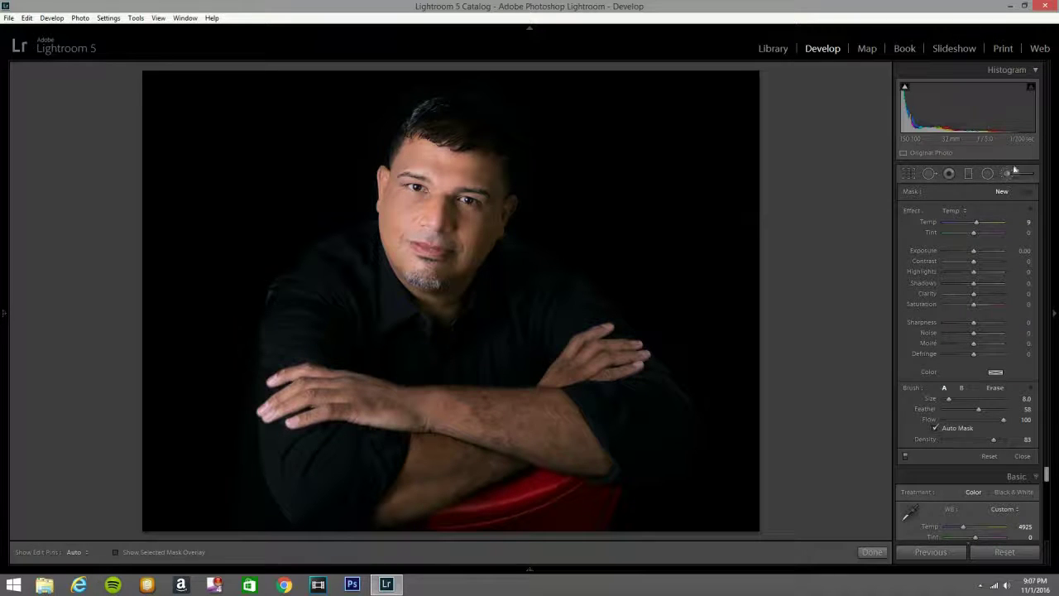
{"action": "left_click", "coordinate": [1023, 456]}
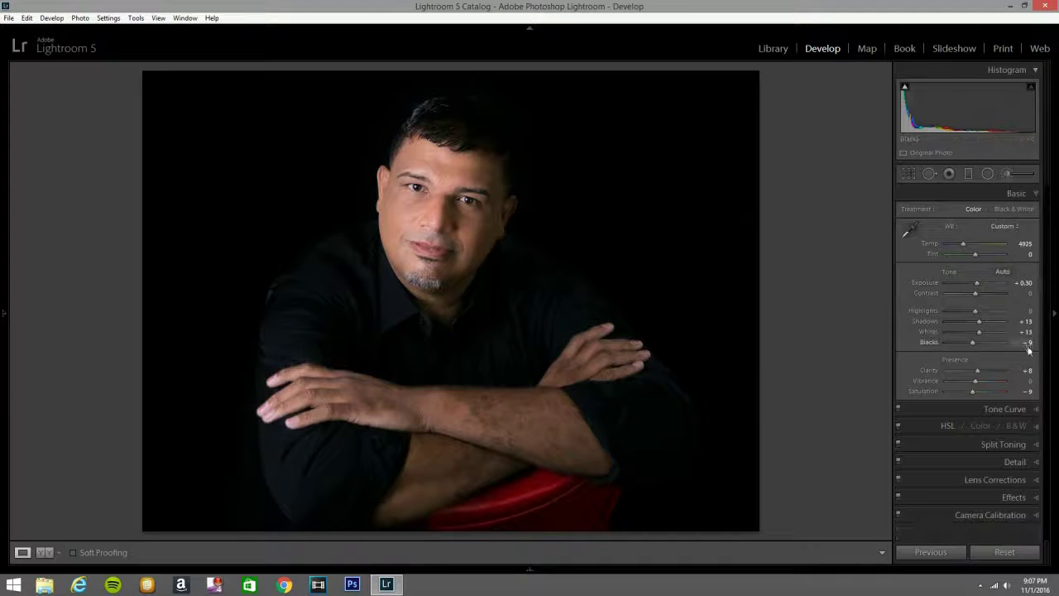
Step: Set the photo's sharpening Amount to 50 and Radius to 0.8
{"action": "left_click", "coordinate": [1030, 464]}
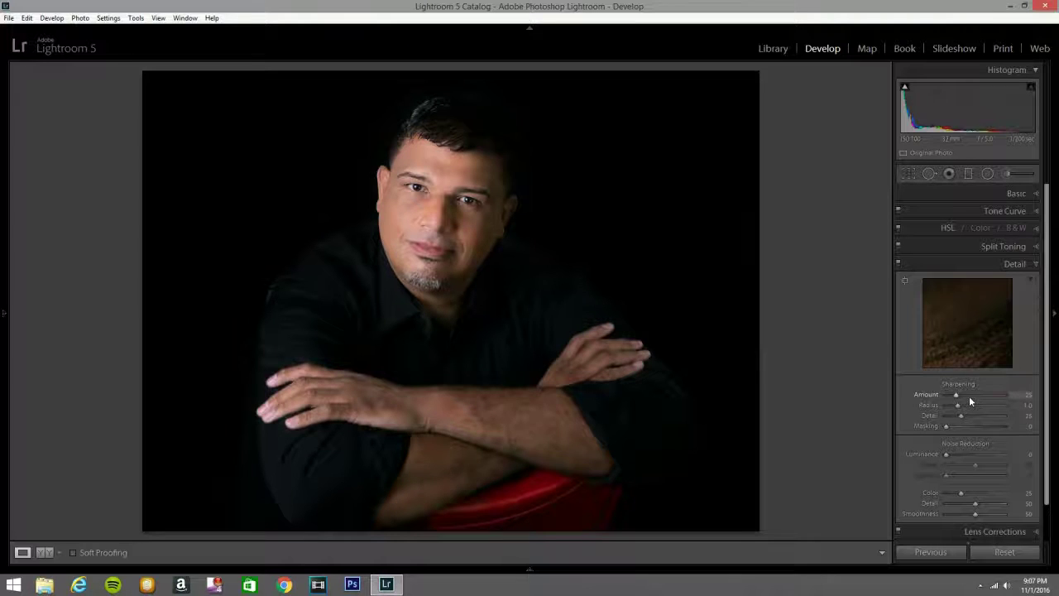
{"action": "key", "text": "Up"}
{"action": "key", "text": "Up"}
{"action": "key", "text": "Down"}
{"action": "key", "text": "Down"}
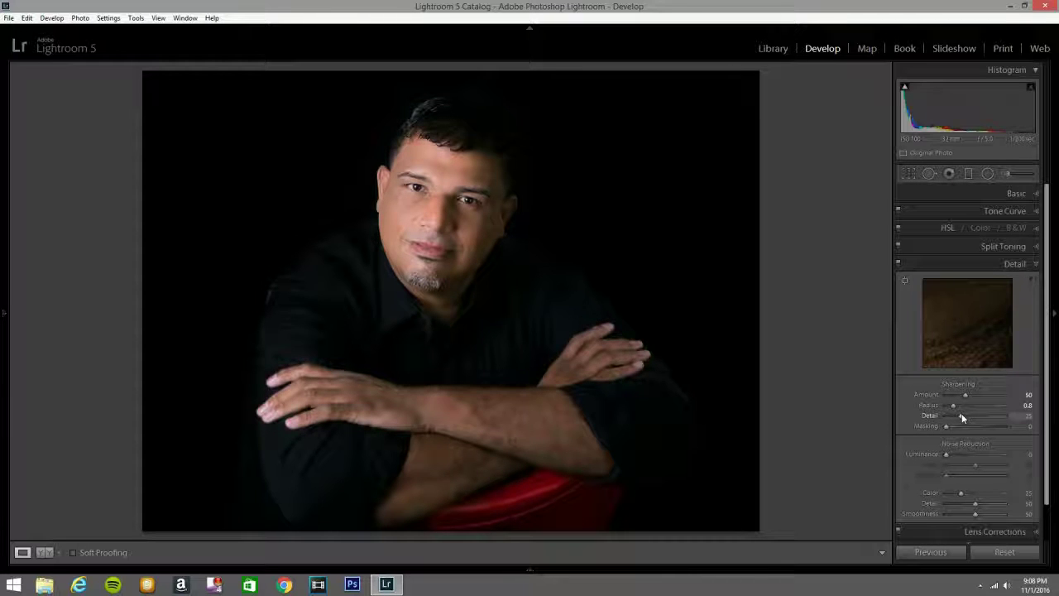
Step: Set the sharpening Detail to 35 and Masking to 61, using the grayscale preview as a guide
{"action": "left_click", "coordinate": [961, 416], "text": "alt"}
{"action": "left_click_drag", "start_coordinate": [961, 418], "coordinate": [968, 421]}
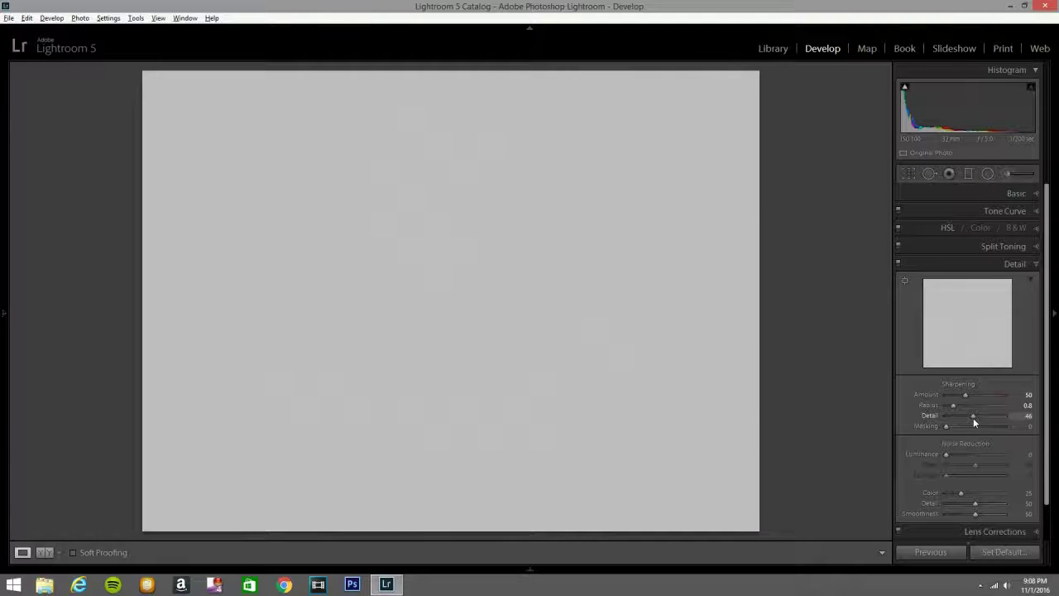
{"action": "mouse_move", "coordinate": [969, 418]}
{"action": "left_mouse_down"}
{"action": "mouse_move", "coordinate": [947, 425]}
{"action": "mouse_move", "coordinate": [981, 424]}
{"action": "left_mouse_up"}
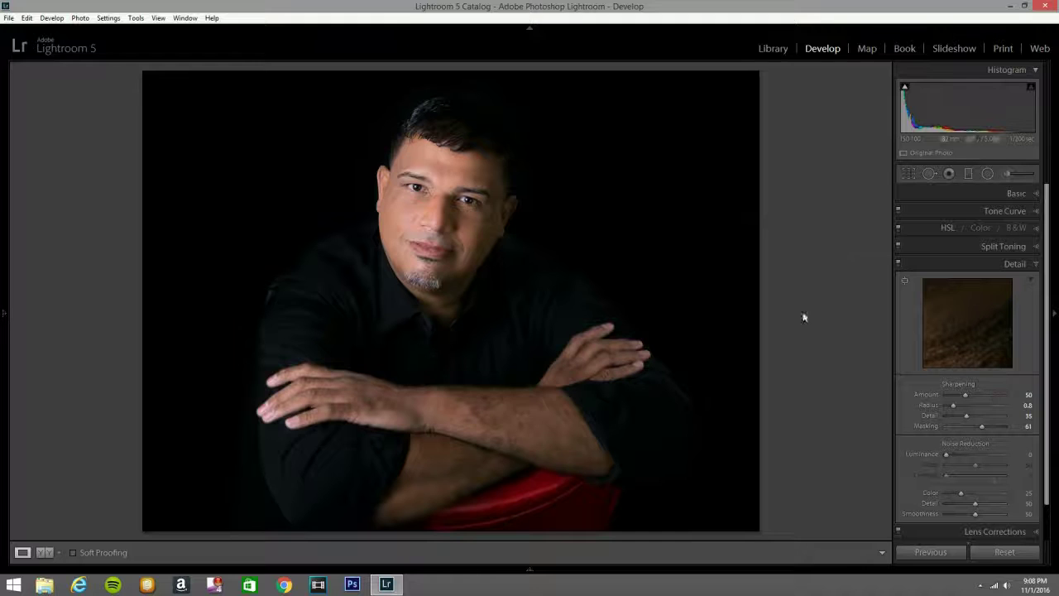
Step: Heal a spot in the black background beside the man's shoulder with a size 76 healing brush
{"action": "left_click", "coordinate": [930, 173]}
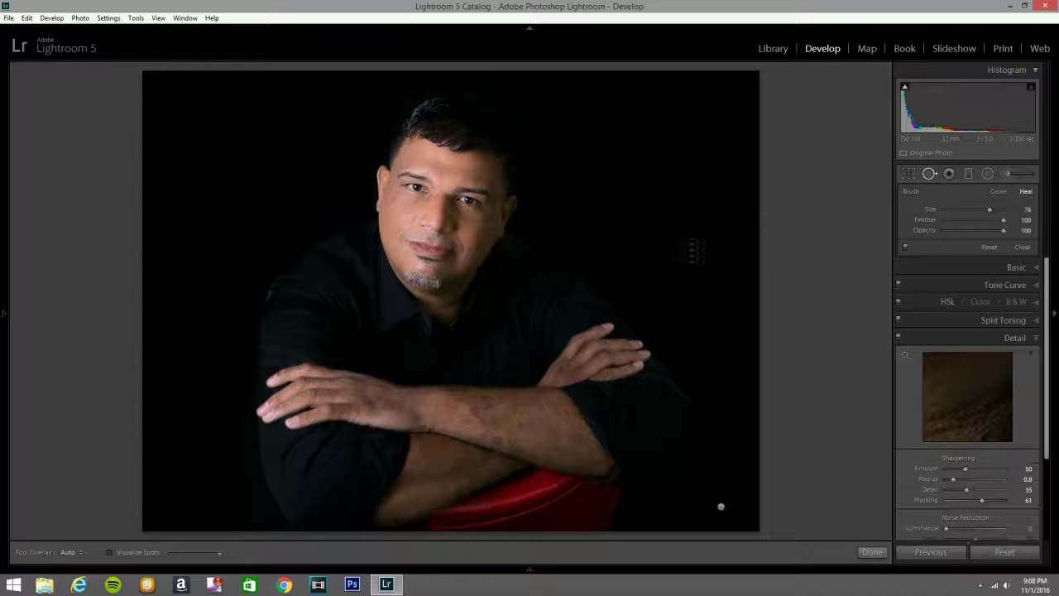
{"action": "left_click", "coordinate": [743, 214]}
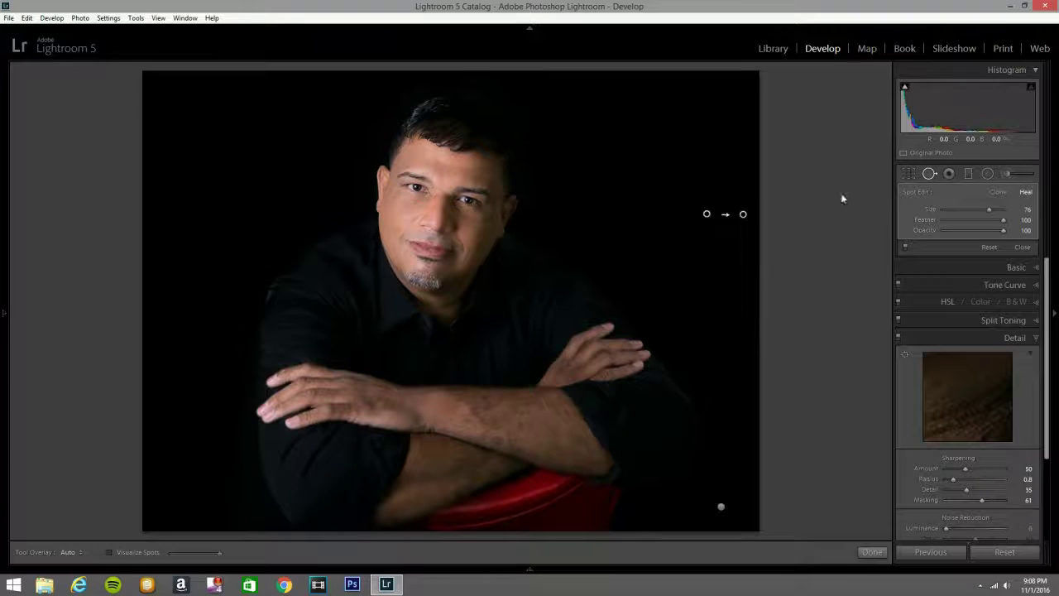
Step: Clone over a blemish in the black background near the photo's right edge with a size 75 spot brush, and close the tool
{"action": "left_click", "coordinate": [929, 173]}
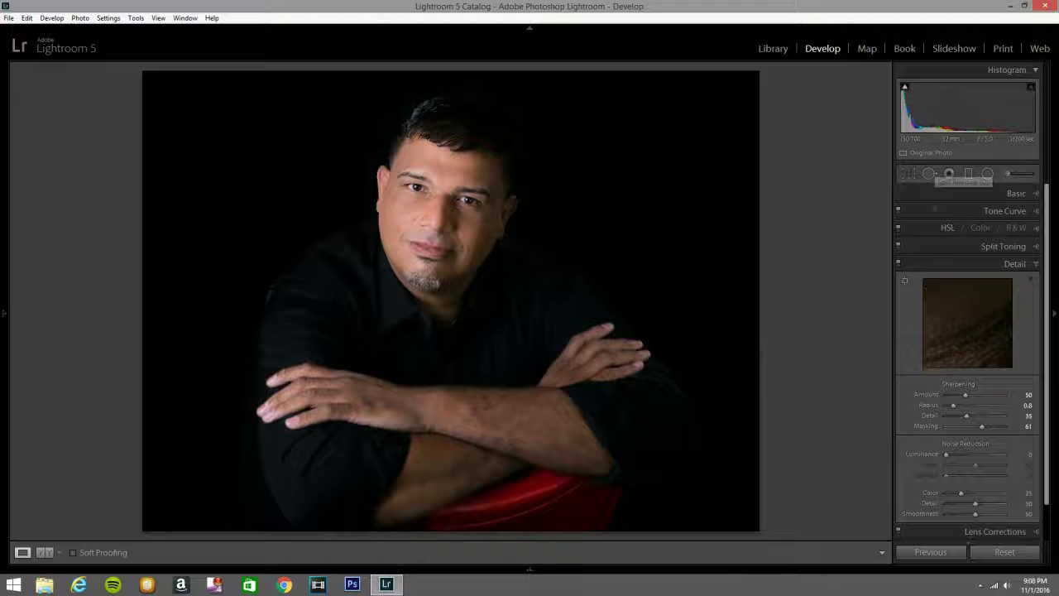
{"action": "left_click", "coordinate": [764, 367]}
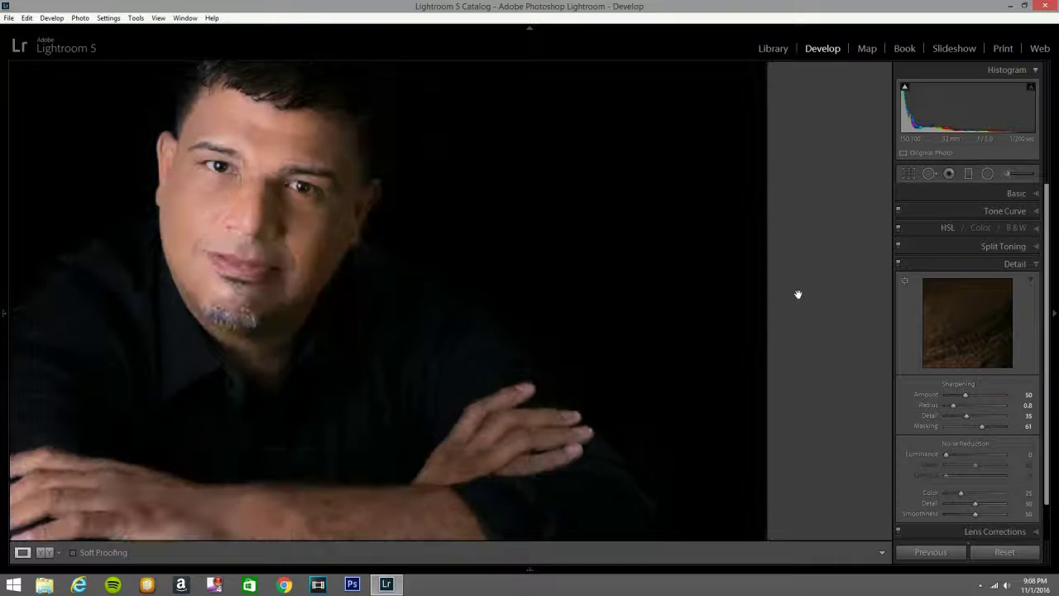
{"action": "left_click", "coordinate": [929, 173]}
{"action": "left_click", "coordinate": [998, 191]}
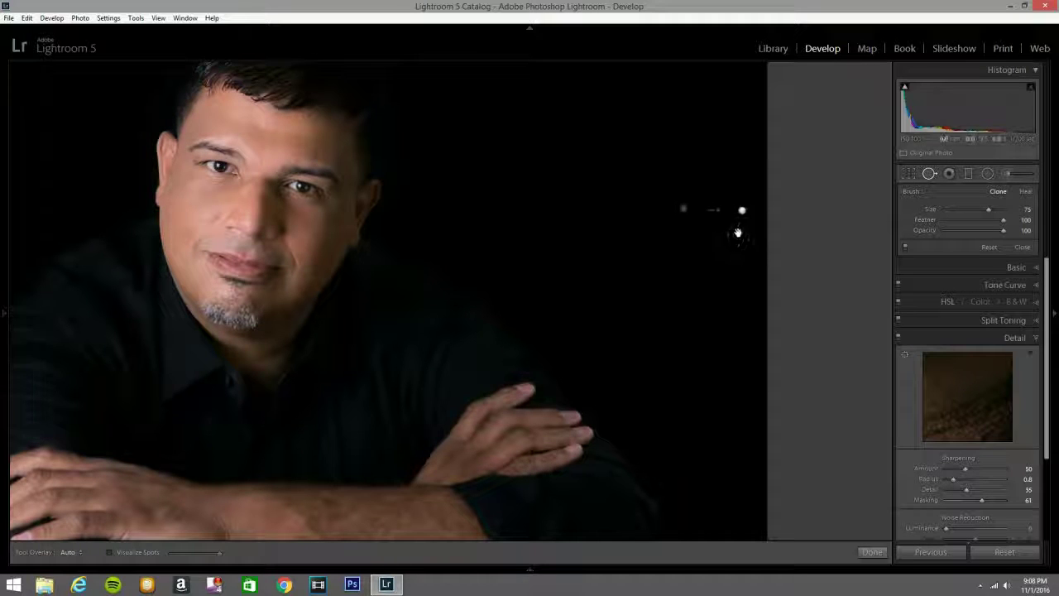
{"action": "mouse_move", "coordinate": [742, 240]}
{"action": "left_mouse_down"}
{"action": "mouse_move", "coordinate": [737, 200]}
{"action": "mouse_move", "coordinate": [743, 224]}
{"action": "mouse_move", "coordinate": [745, 207]}
{"action": "mouse_move", "coordinate": [732, 225]}
{"action": "mouse_move", "coordinate": [743, 199]}
{"action": "mouse_move", "coordinate": [732, 215]}
{"action": "mouse_move", "coordinate": [745, 198]}
{"action": "mouse_move", "coordinate": [741, 233]}
{"action": "left_mouse_up"}
{"action": "left_click", "coordinate": [930, 174]}
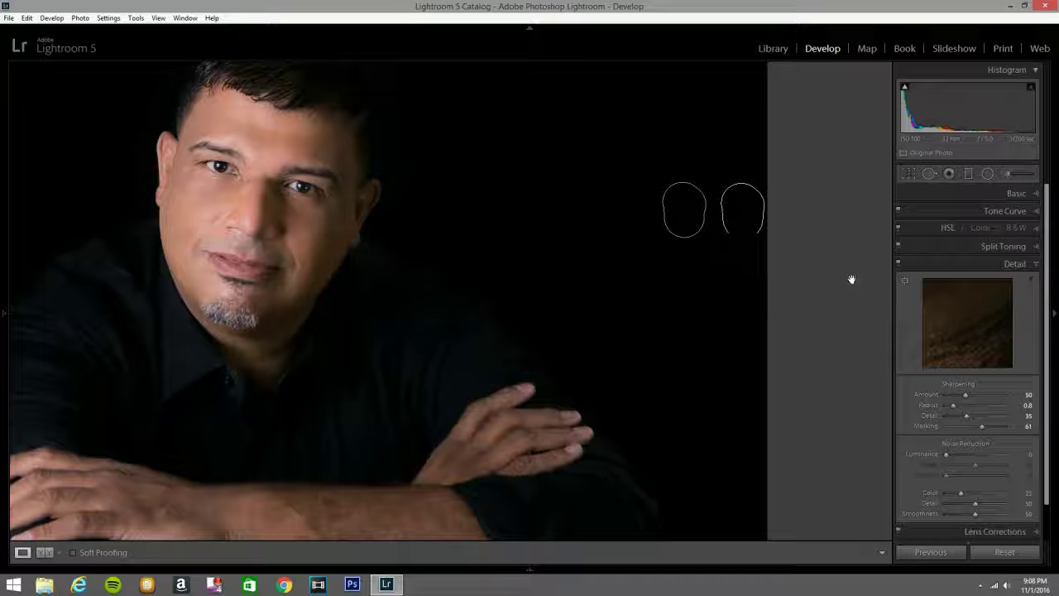
{"action": "left_click", "coordinate": [408, 353]}
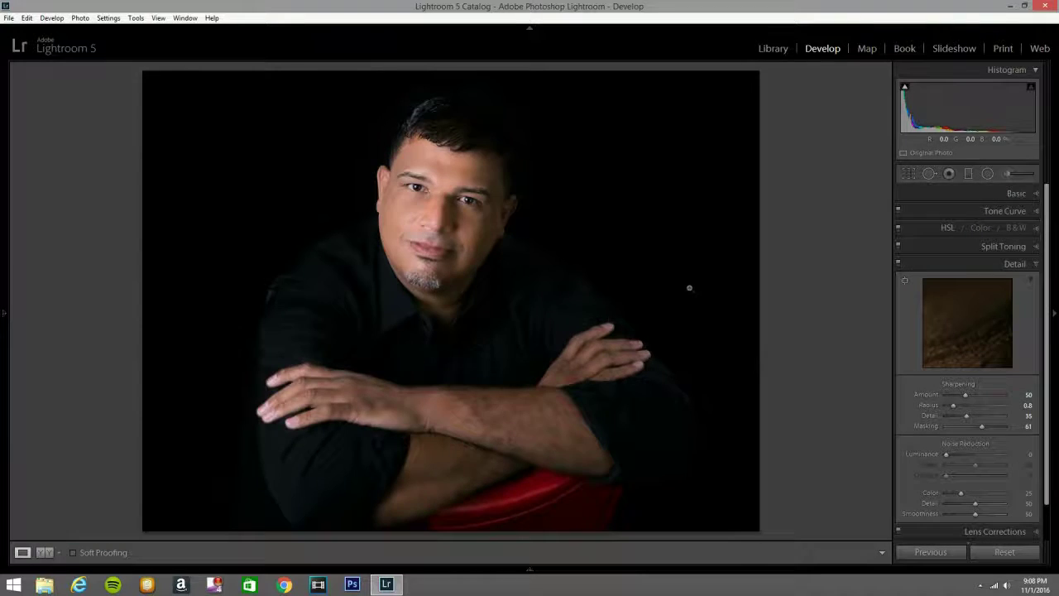
Step: Raise the Blue Primary saturation slightly in the photo's camera calibration
{"action": "scroll", "coordinate": [1045, 484], "scroll_direction": "down", "scroll_amount": 2}
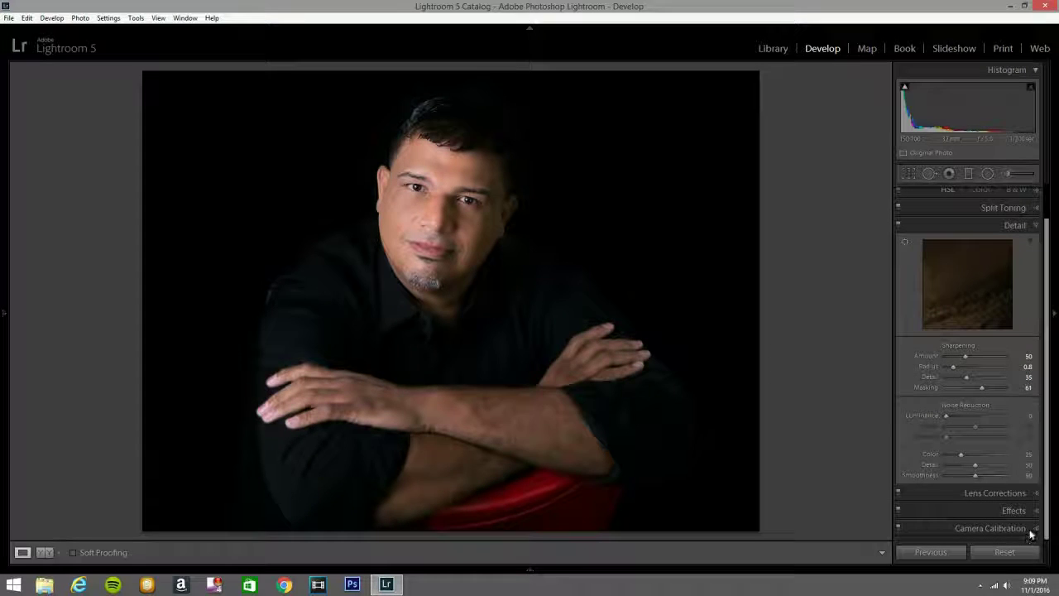
{"action": "left_click", "coordinate": [1030, 531]}
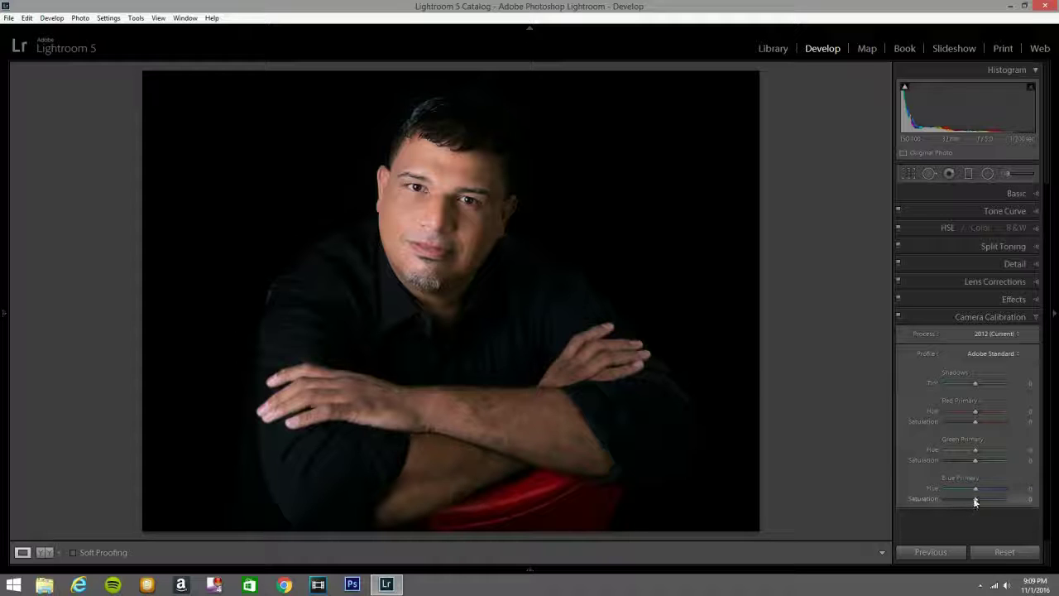
{"action": "left_click_drag", "start_coordinate": [977, 501], "coordinate": [983, 499]}
{"action": "left_click", "coordinate": [1036, 319]}
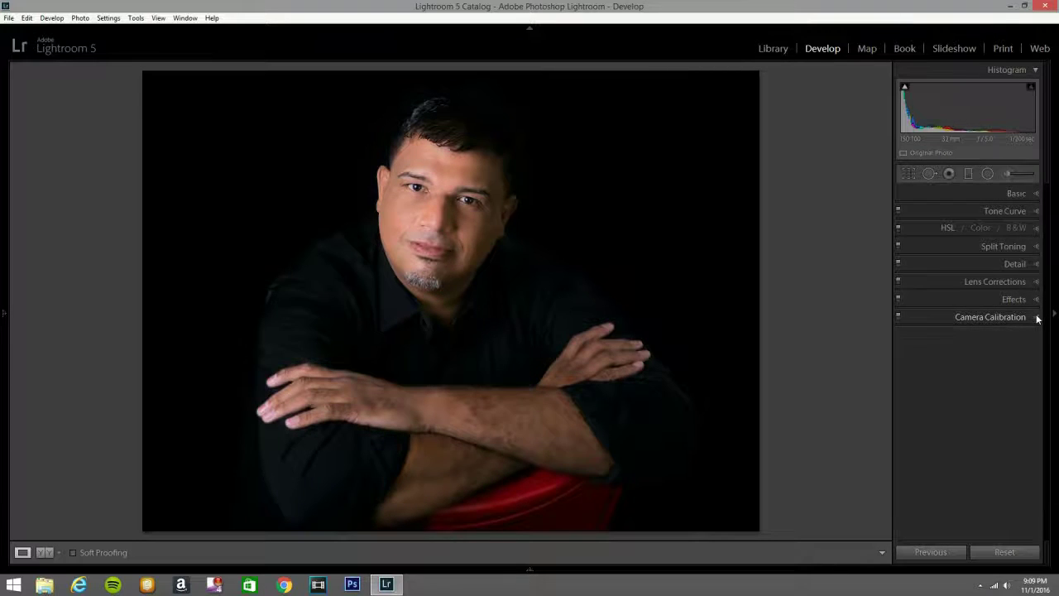
Step: Try the Medium Contrast point curve on the photo and return the tone curve to Linear
{"action": "left_click", "coordinate": [1028, 214]}
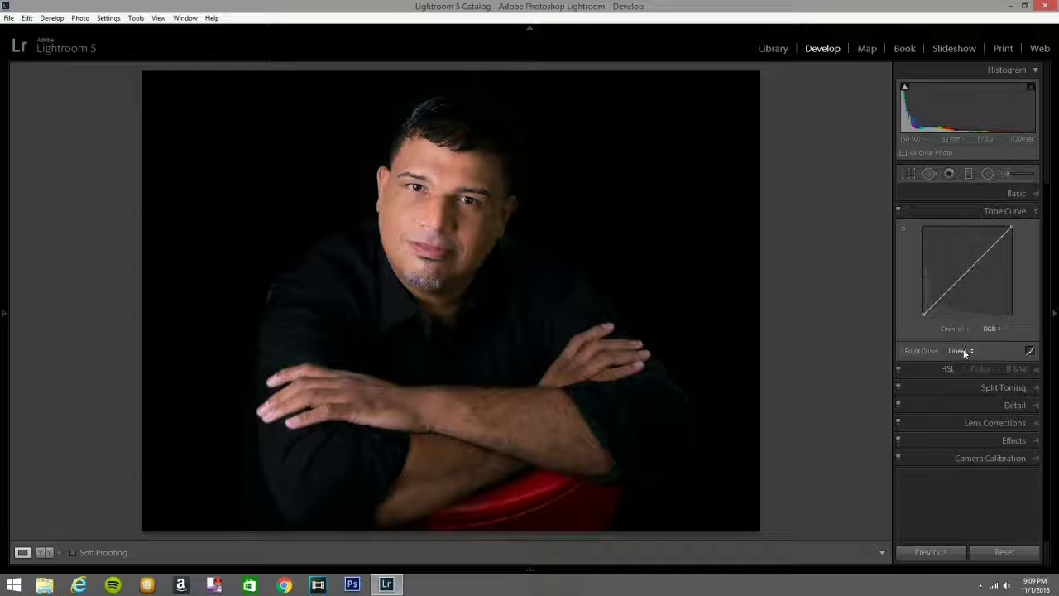
{"action": "left_click", "coordinate": [960, 351]}
{"action": "left_click", "coordinate": [966, 377]}
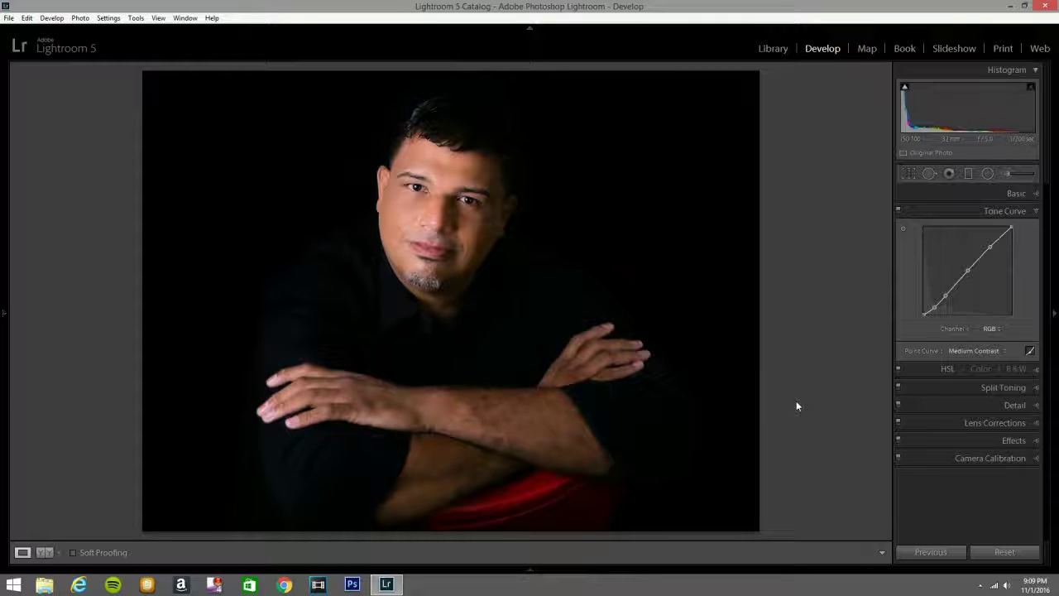
{"action": "left_click", "coordinate": [964, 351]}
{"action": "left_click", "coordinate": [953, 366]}
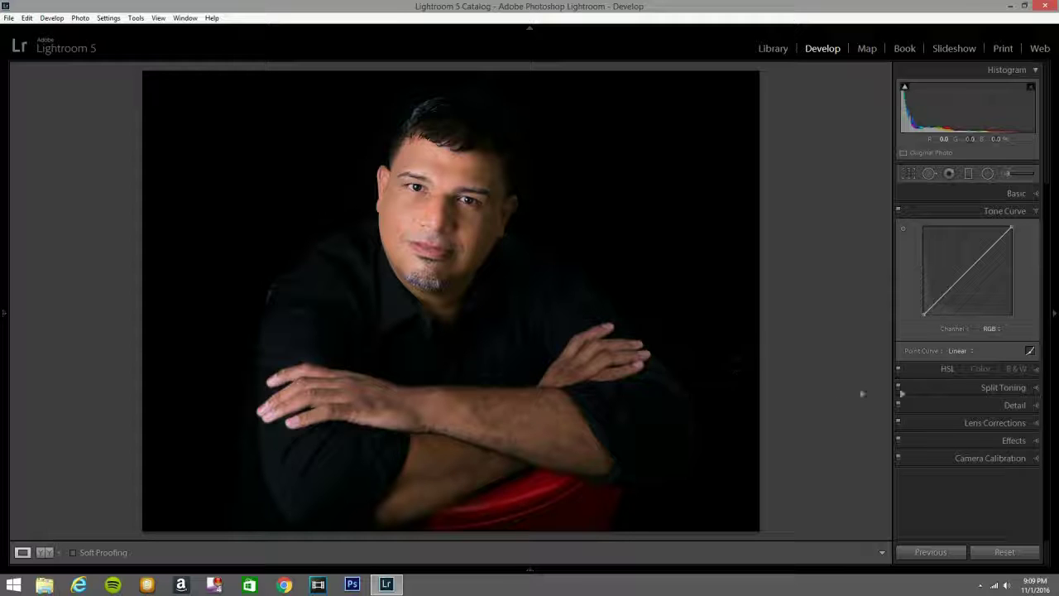
Step: Lift the tone curve's black point, add shadow and midtone points along the line, and compare the photo with the curve off and on
{"action": "left_click_drag", "start_coordinate": [923, 314], "coordinate": [924, 311]}
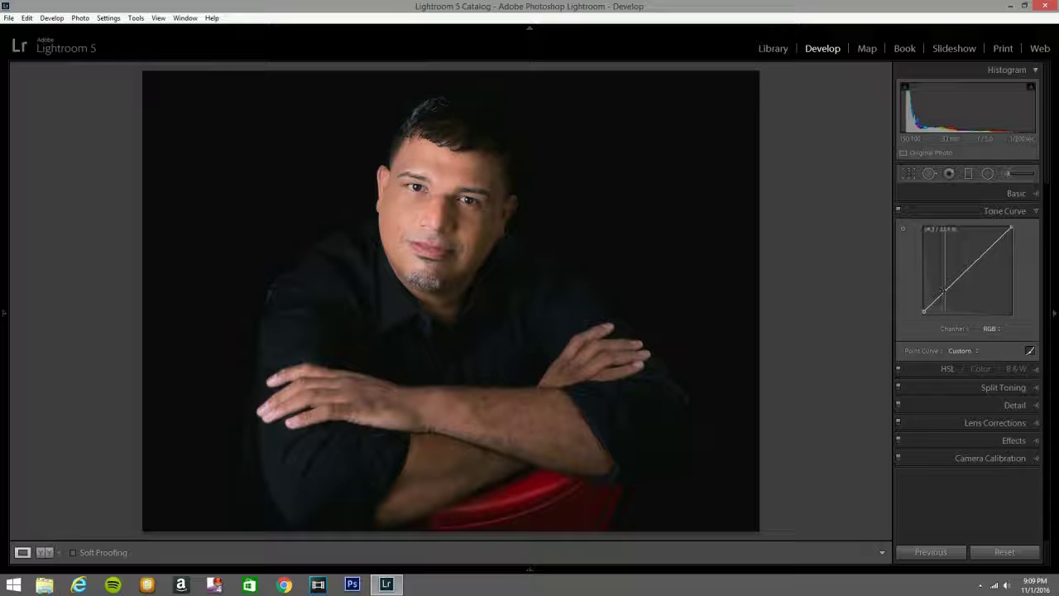
{"action": "left_click_drag", "start_coordinate": [946, 290], "coordinate": [971, 264]}
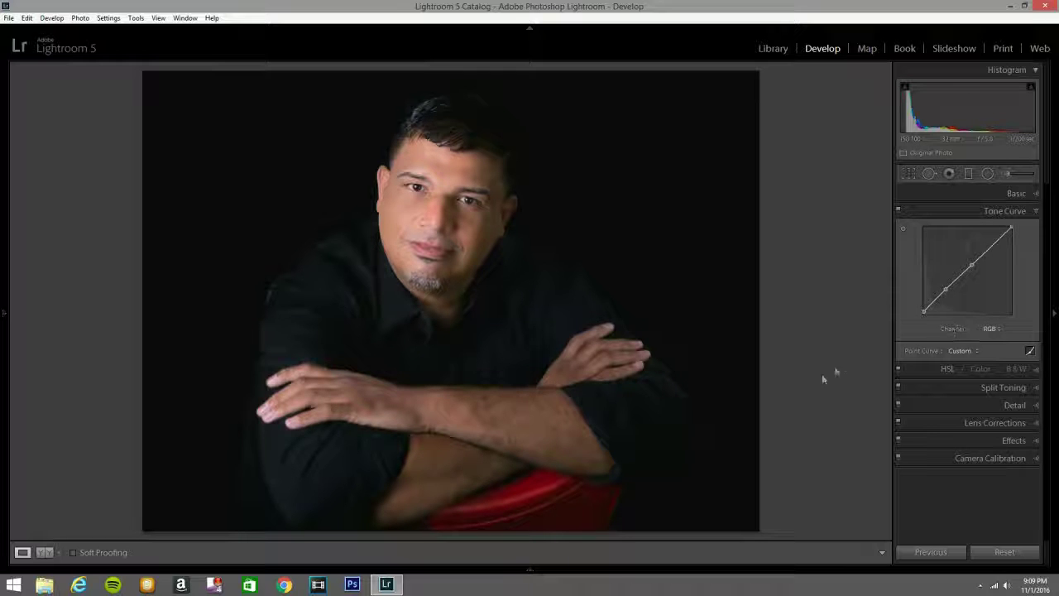
{"action": "left_click", "coordinate": [897, 213]}
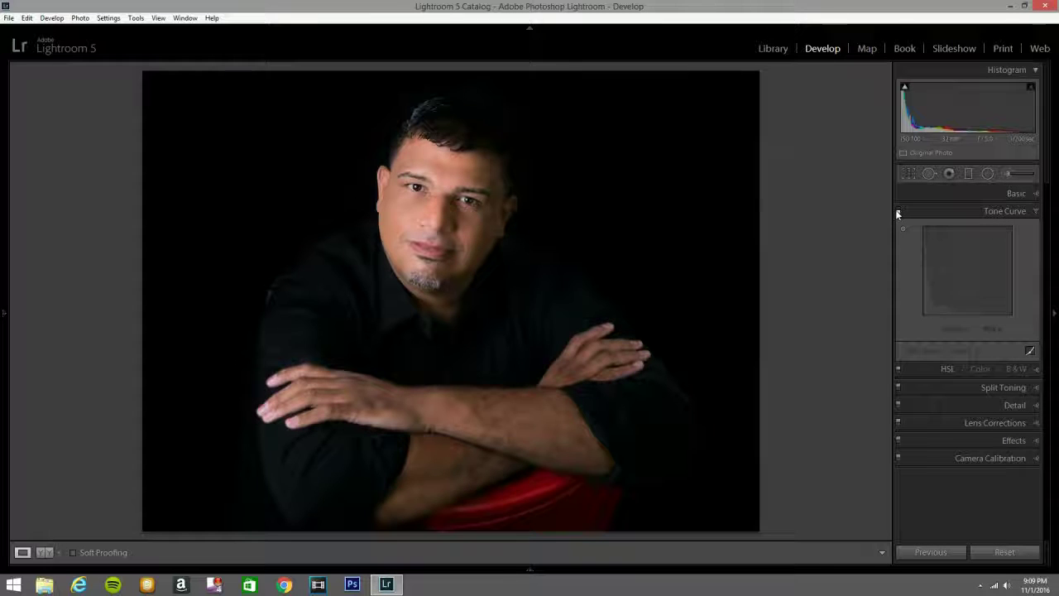
{"action": "left_click", "coordinate": [897, 214]}
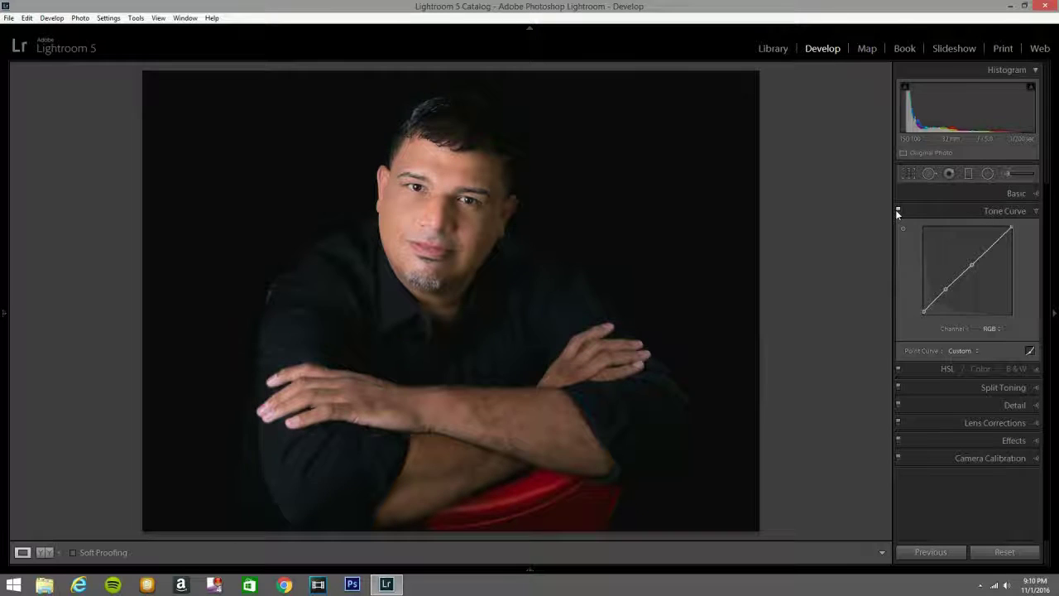
{"action": "left_click", "coordinate": [897, 212]}
{"action": "left_click", "coordinate": [898, 212]}
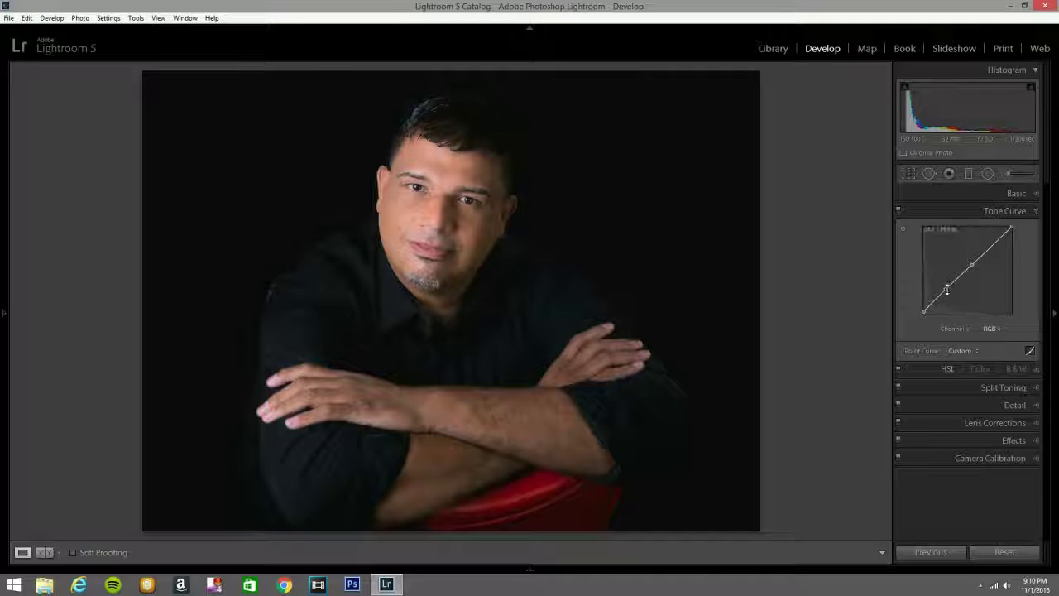
Step: Lower the tone curve's shadow point slightly to about 26 / 27 %, and show the photo in a side-by-side before and after view
{"action": "left_click_drag", "start_coordinate": [946, 289], "coordinate": [947, 291]}
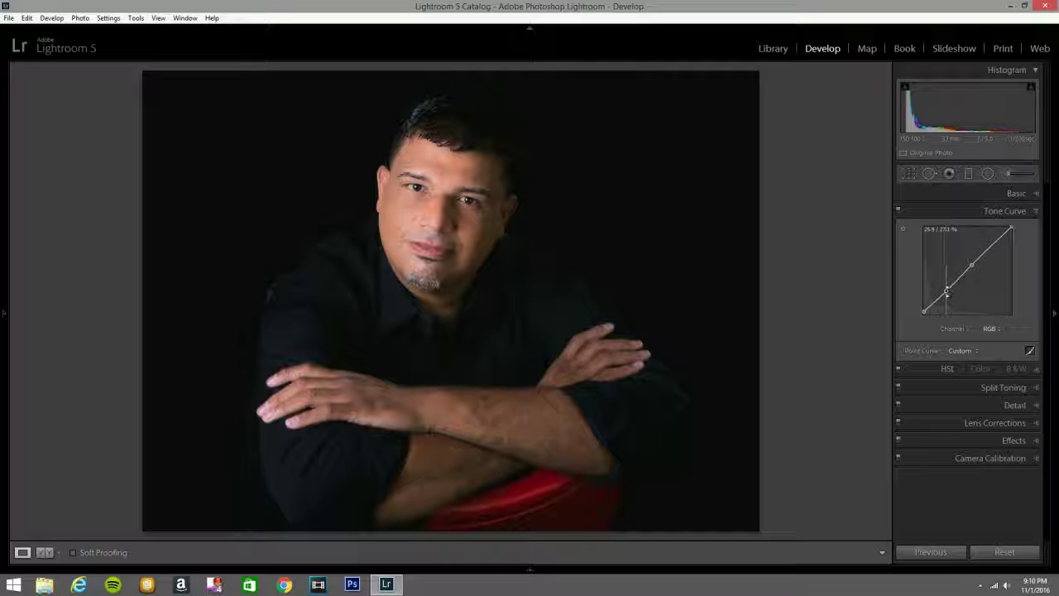
{"action": "left_click", "coordinate": [1035, 212]}
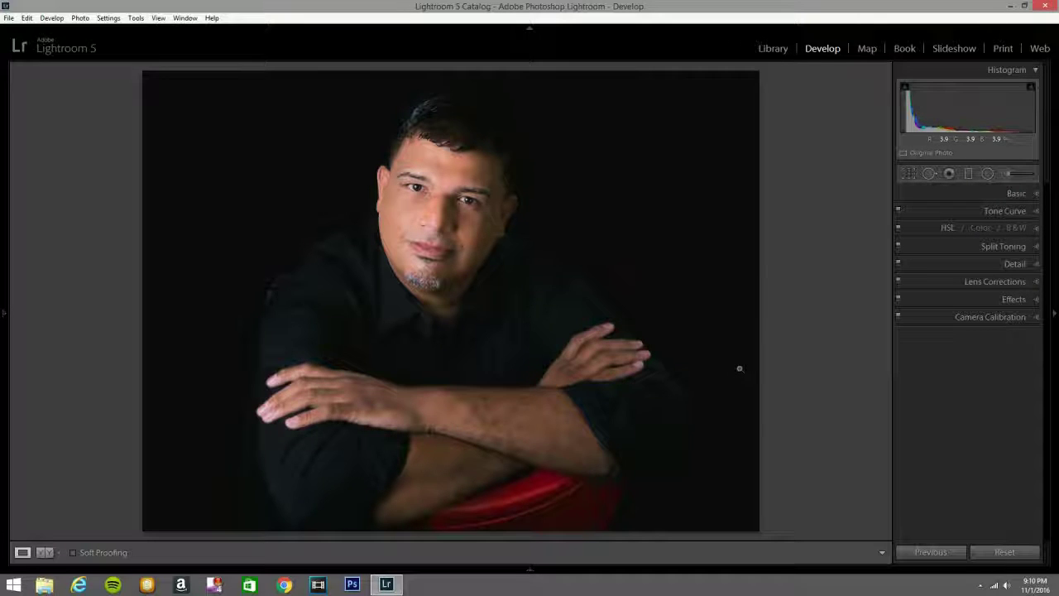
{"action": "key", "text": "y"}
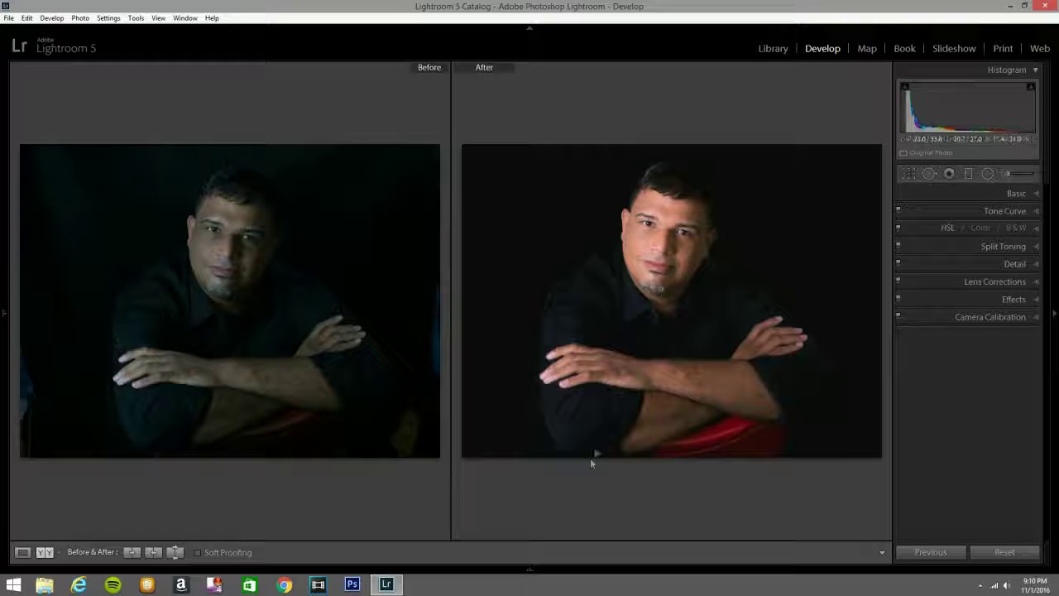